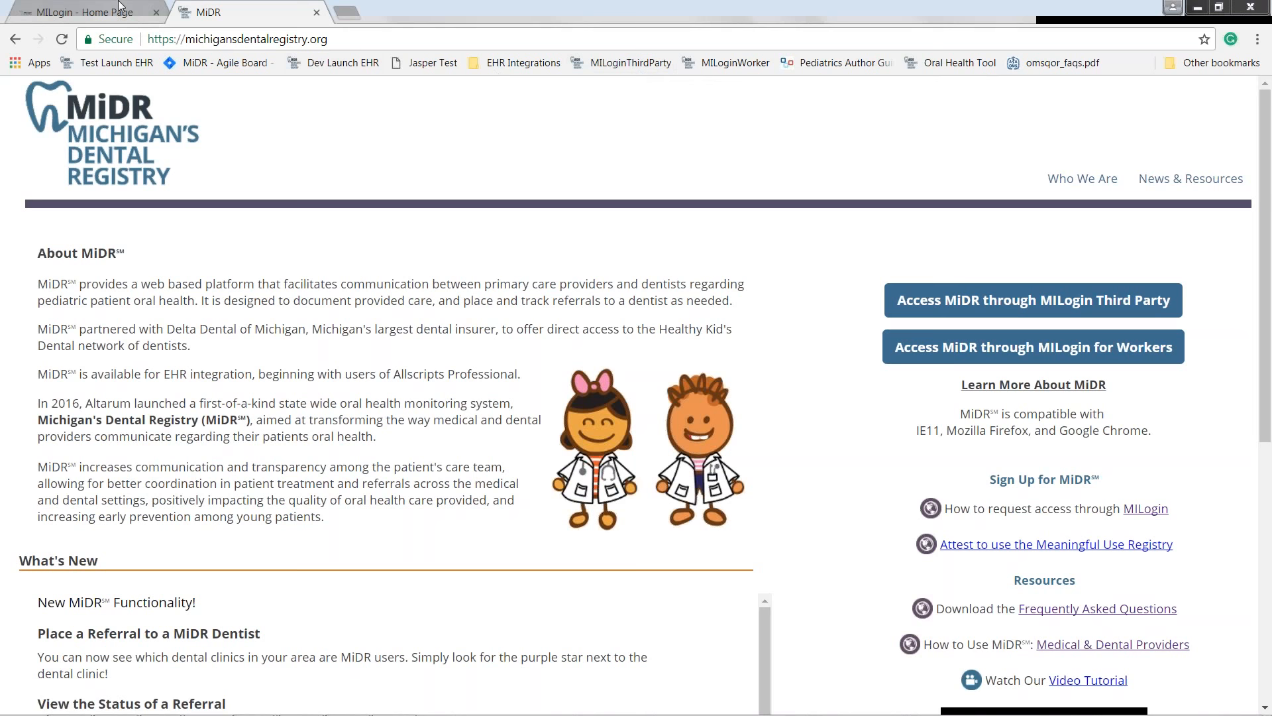
- Open the MILogin request access page and filter applications by the Michigan Department of Health & Human Services (MDHHS) agency
left_click(119, 8)
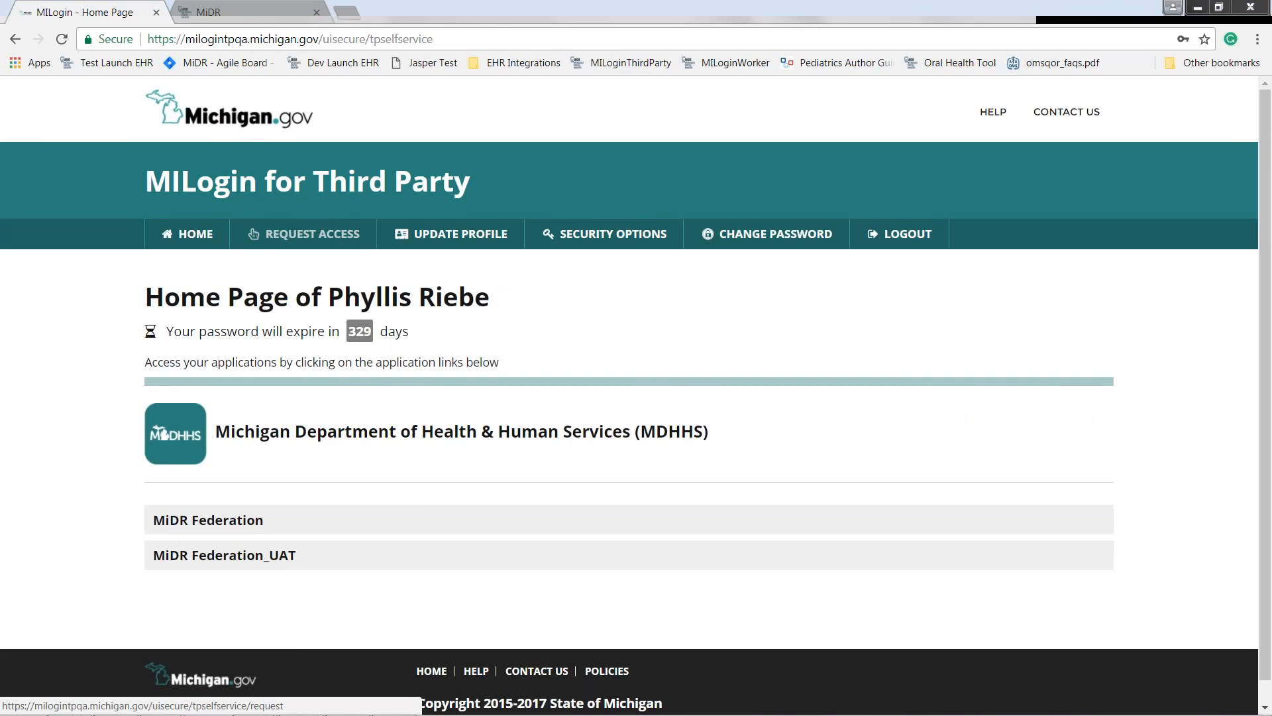
left_click(311, 234)
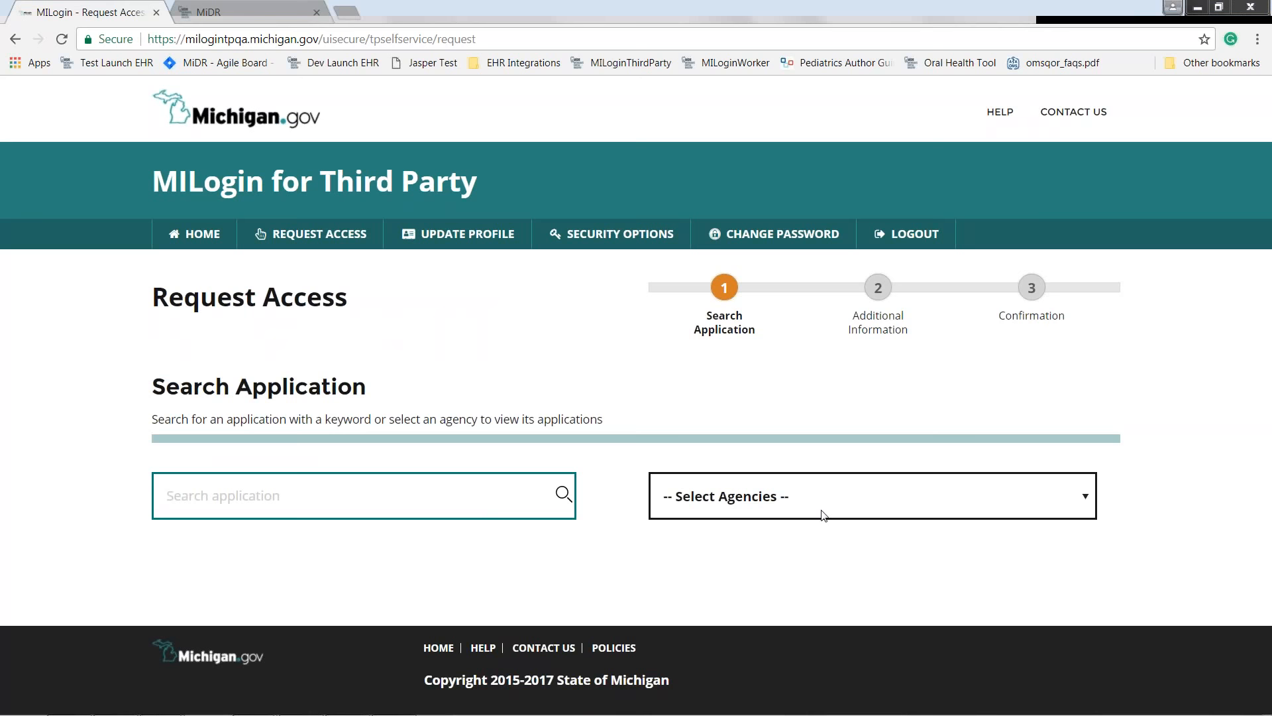
left_click(823, 514)
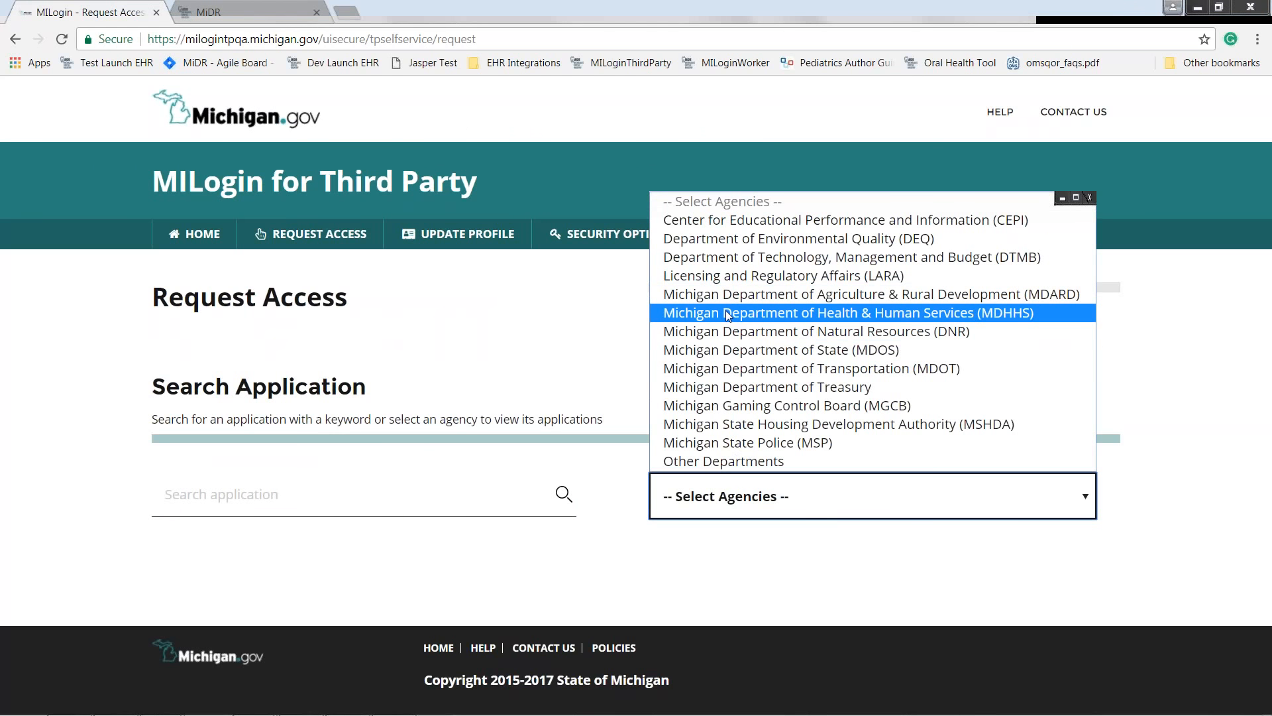
left_click(722, 314)
scroll(408, 352, "down", 1)
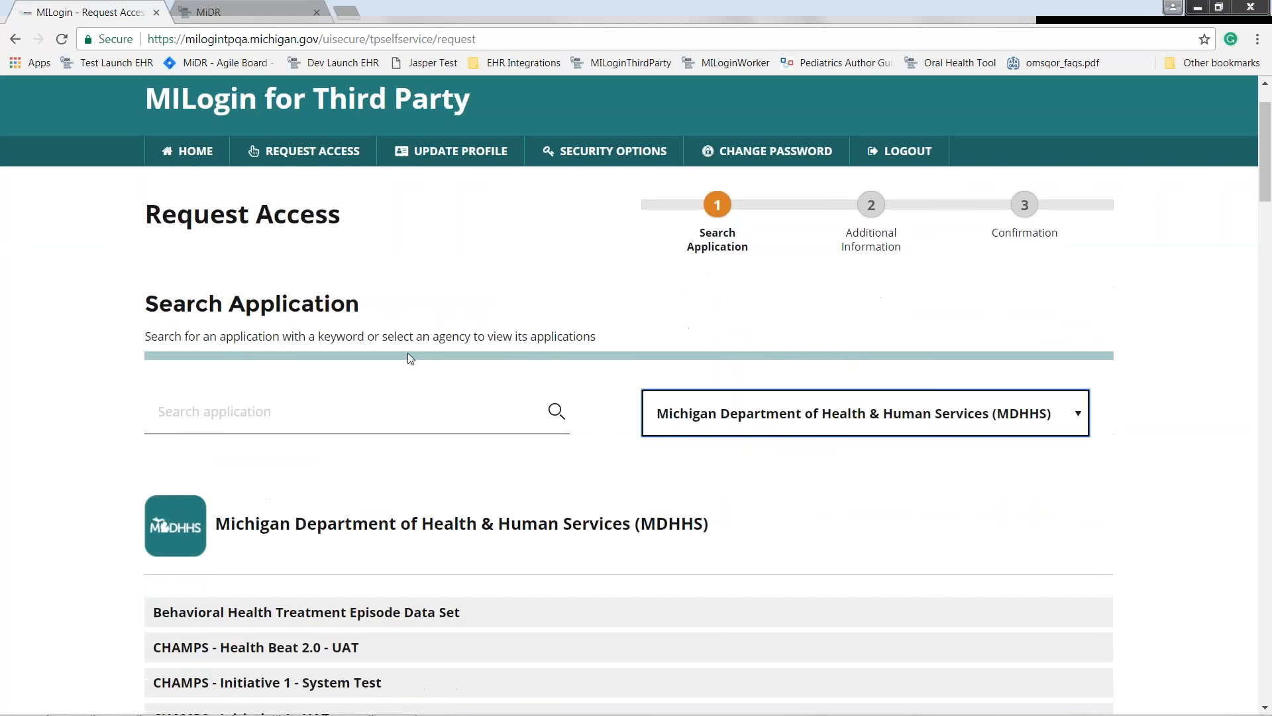
- Return to the MILogin home page and launch the MiDR Federation_UAT application
left_click(160, 420)
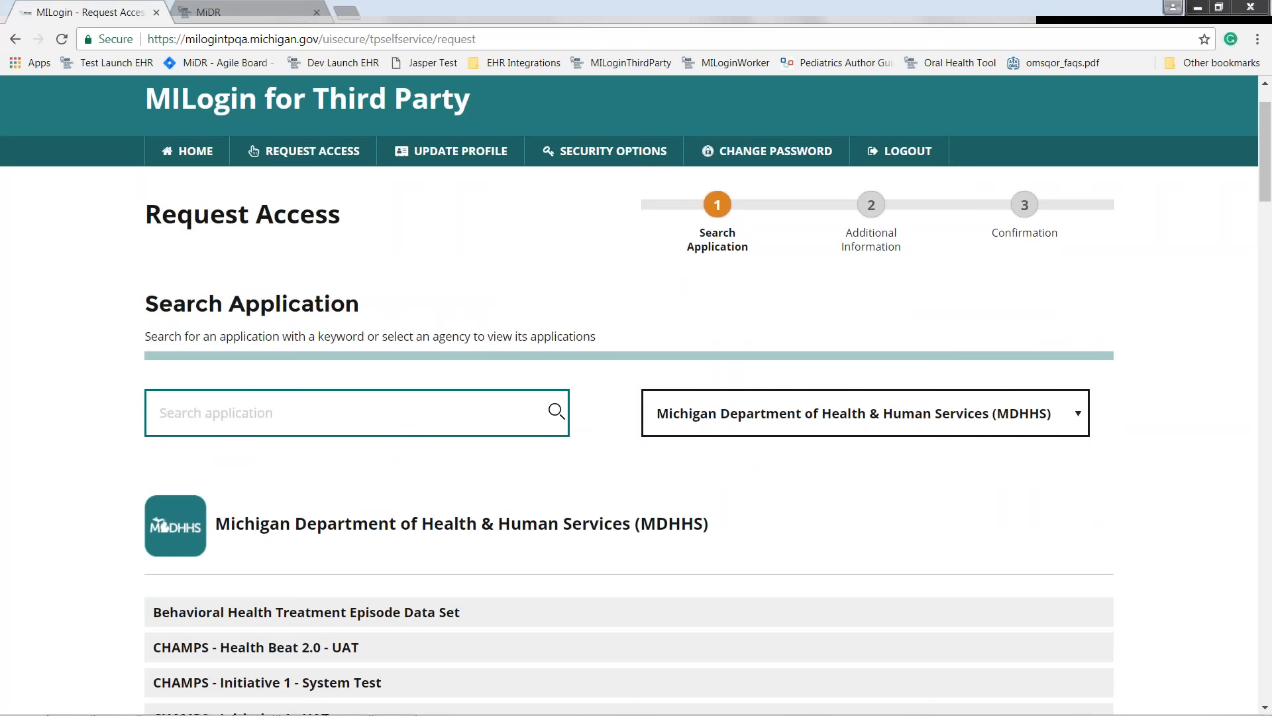
left_click(193, 152)
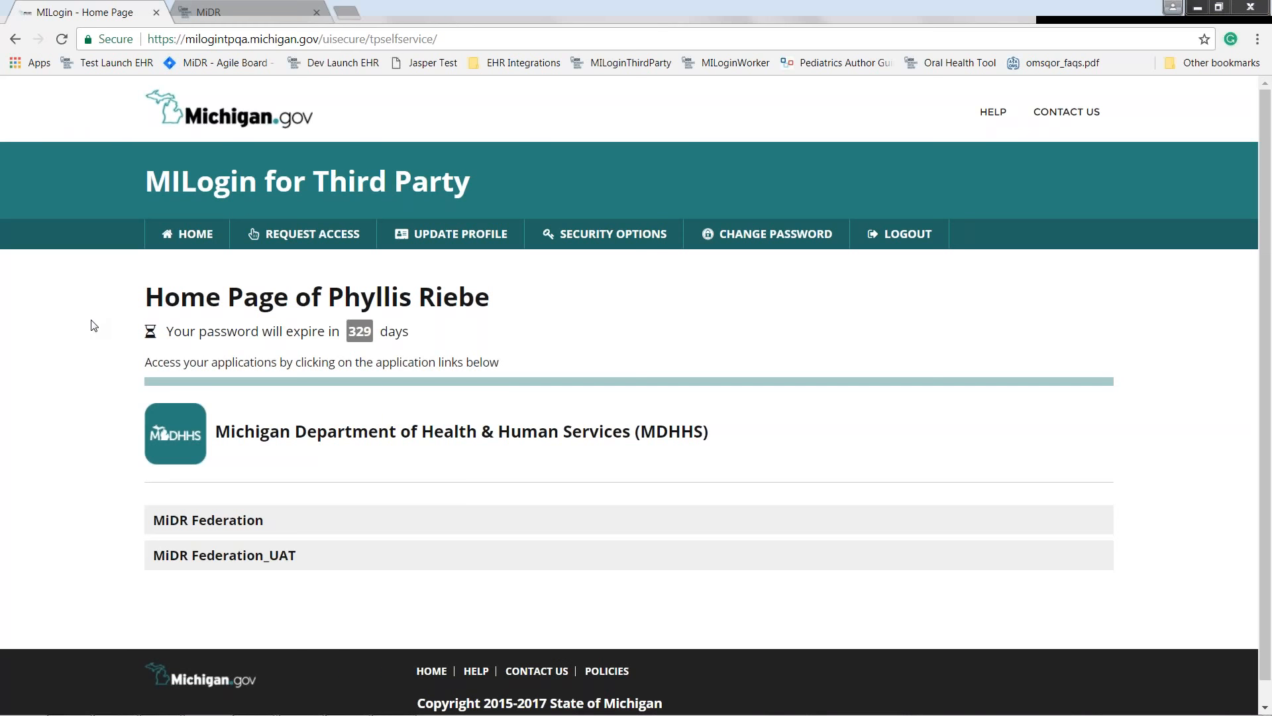
left_click(205, 561)
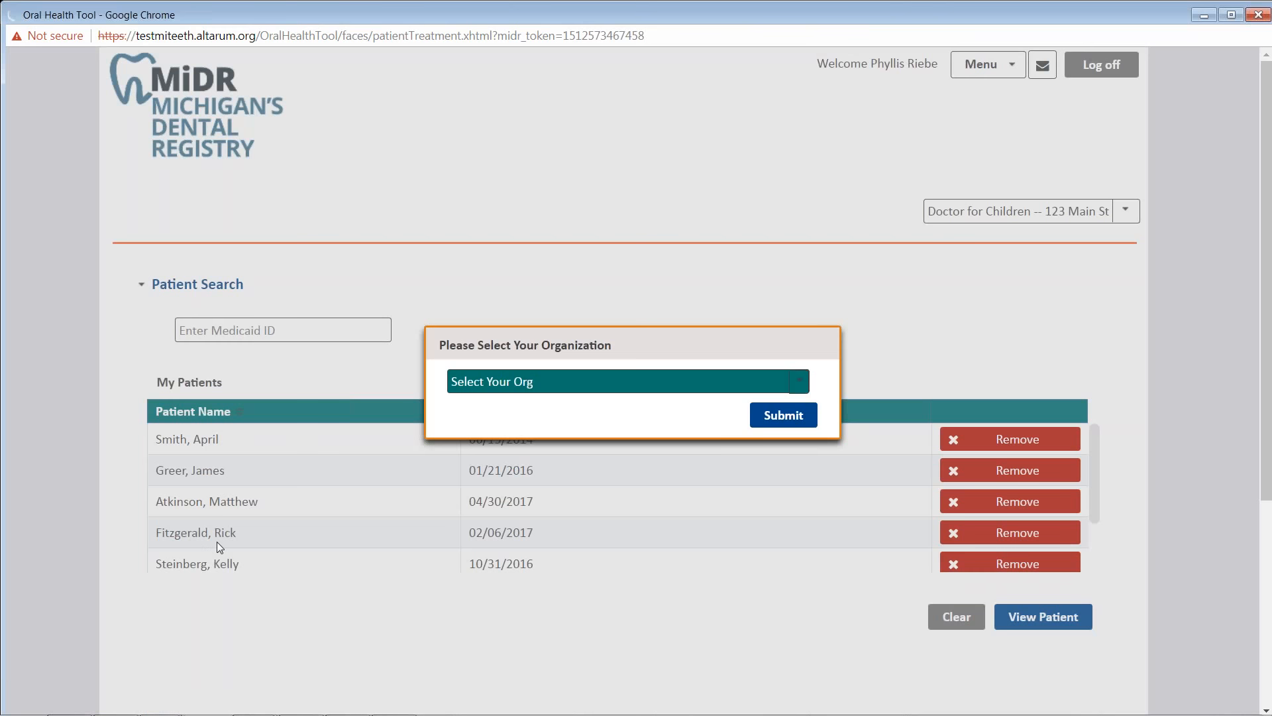
- Select the organization Doctor for Children -- 123 Main St and submit it
left_click(582, 390)
left_click(588, 435)
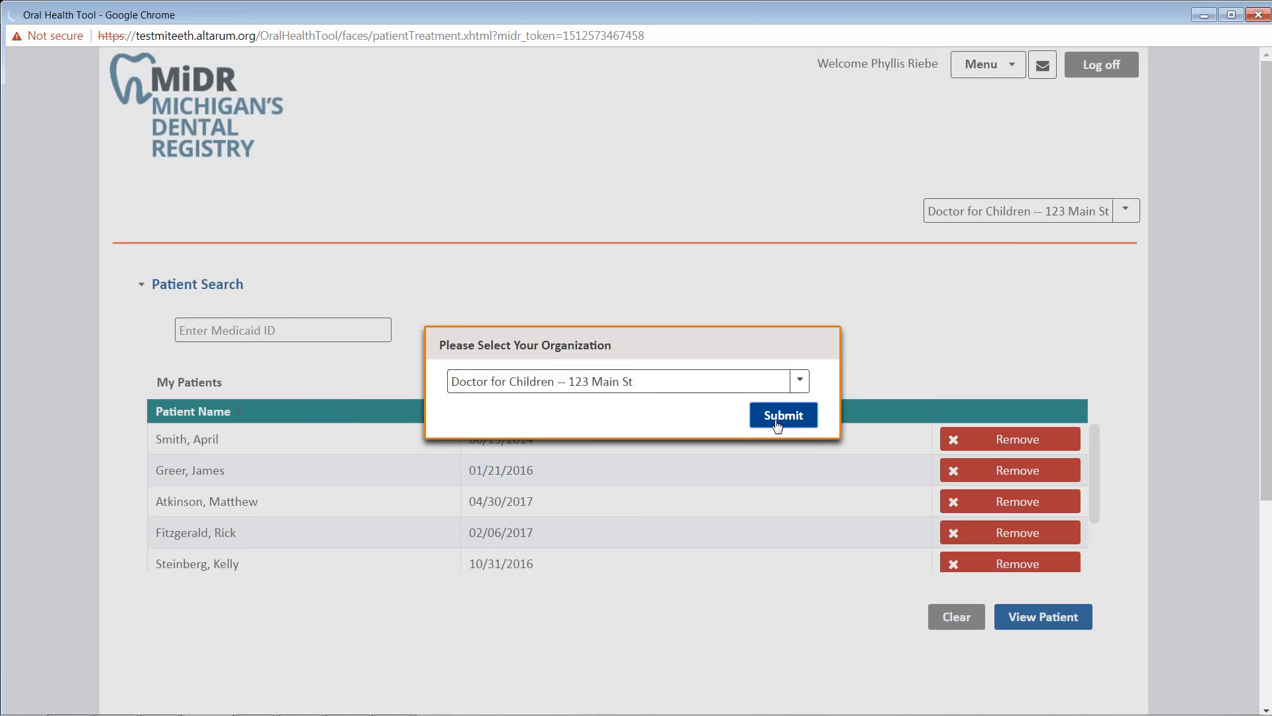
left_click(777, 418)
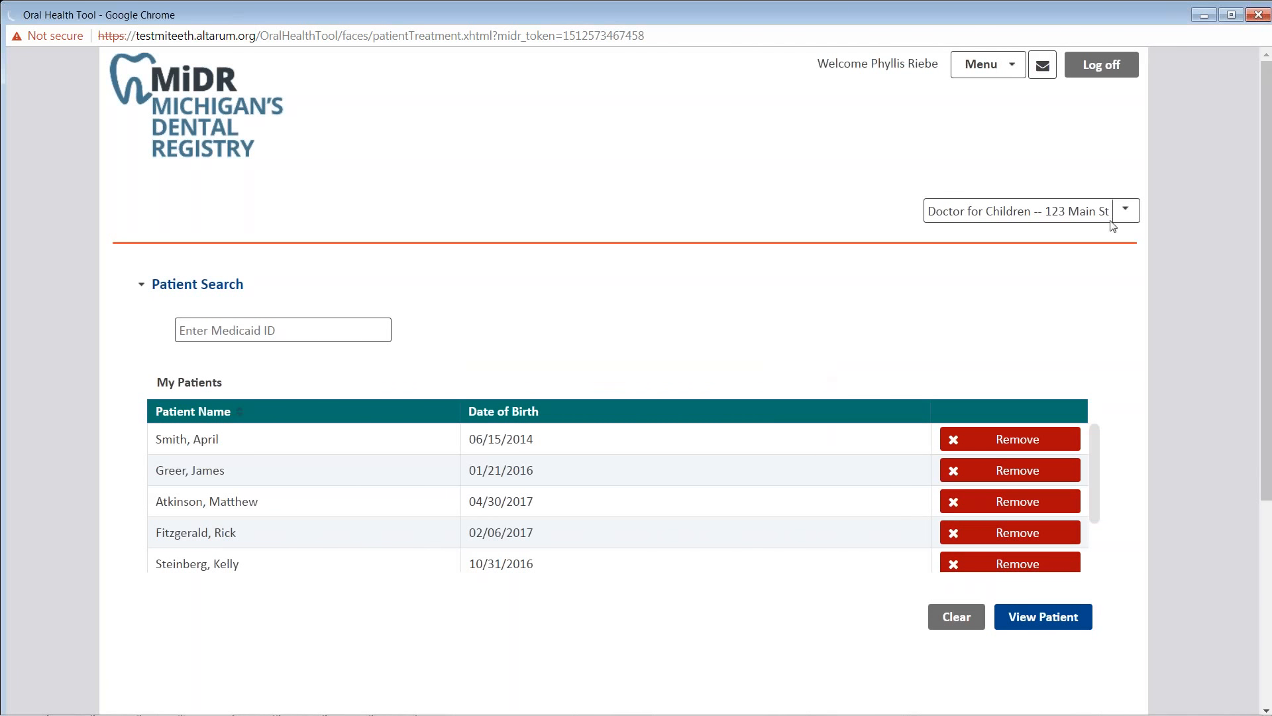
left_click(1043, 224)
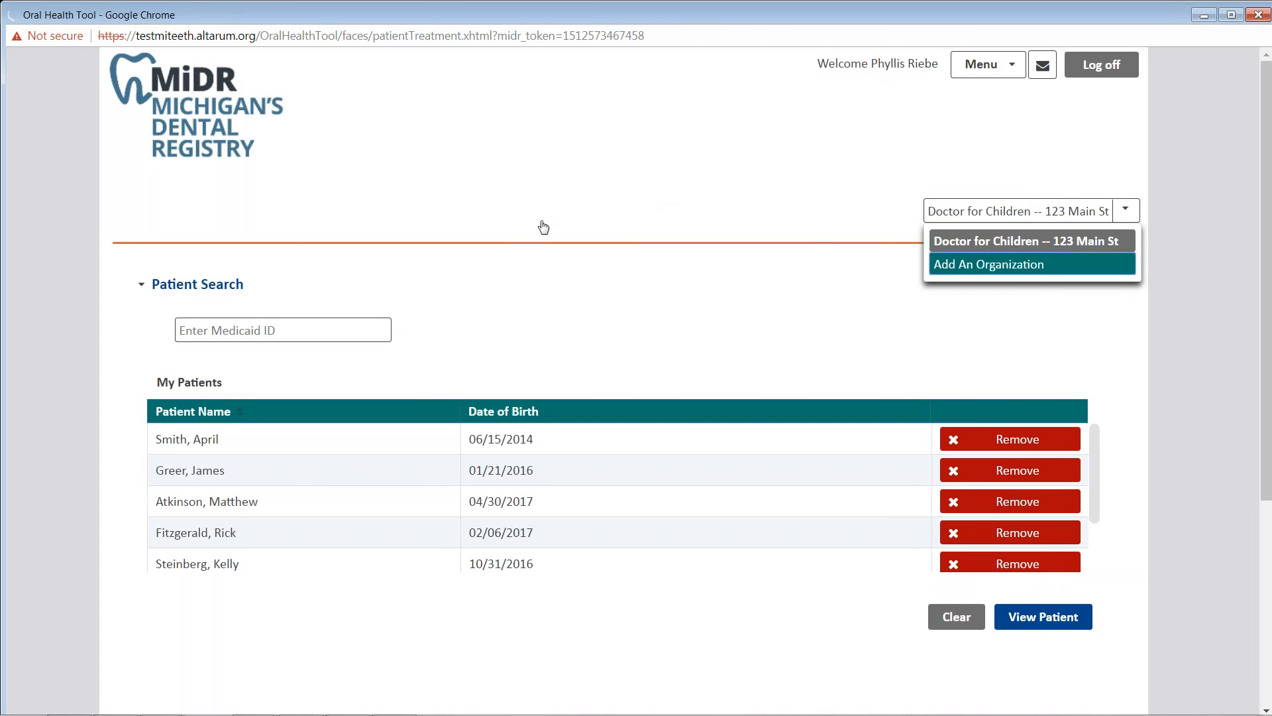
left_click(966, 265)
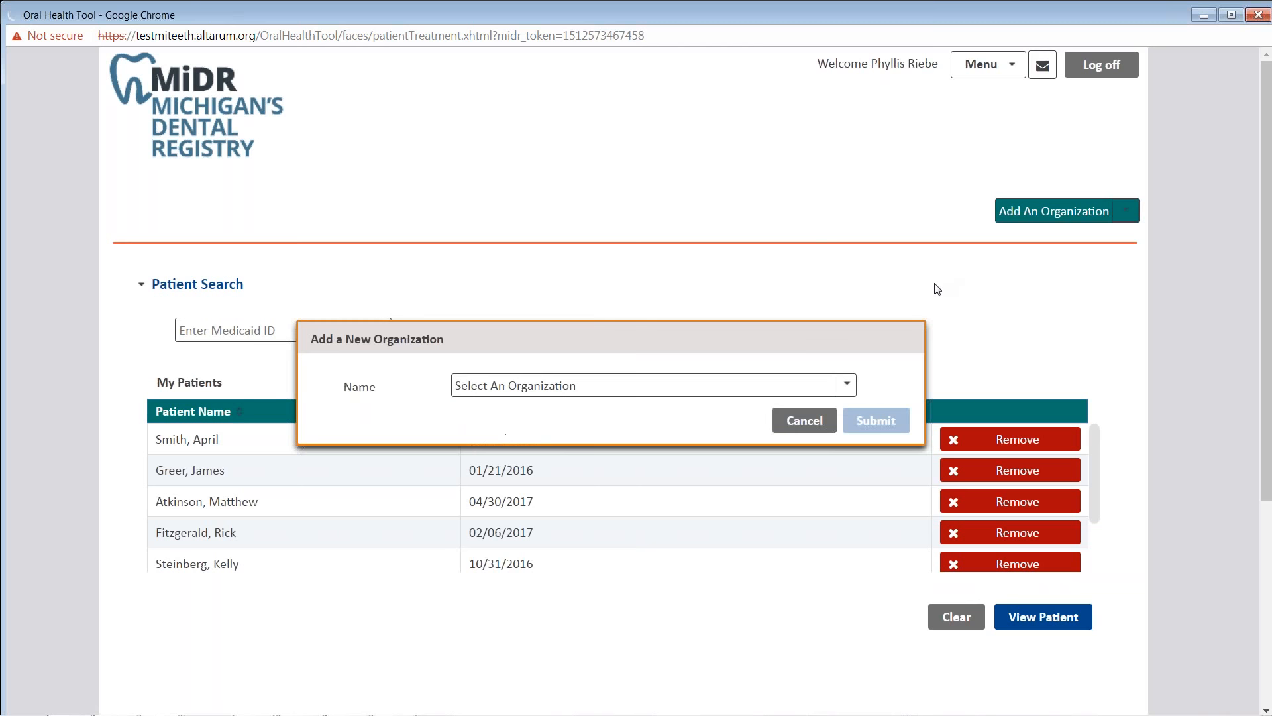
left_click(753, 385)
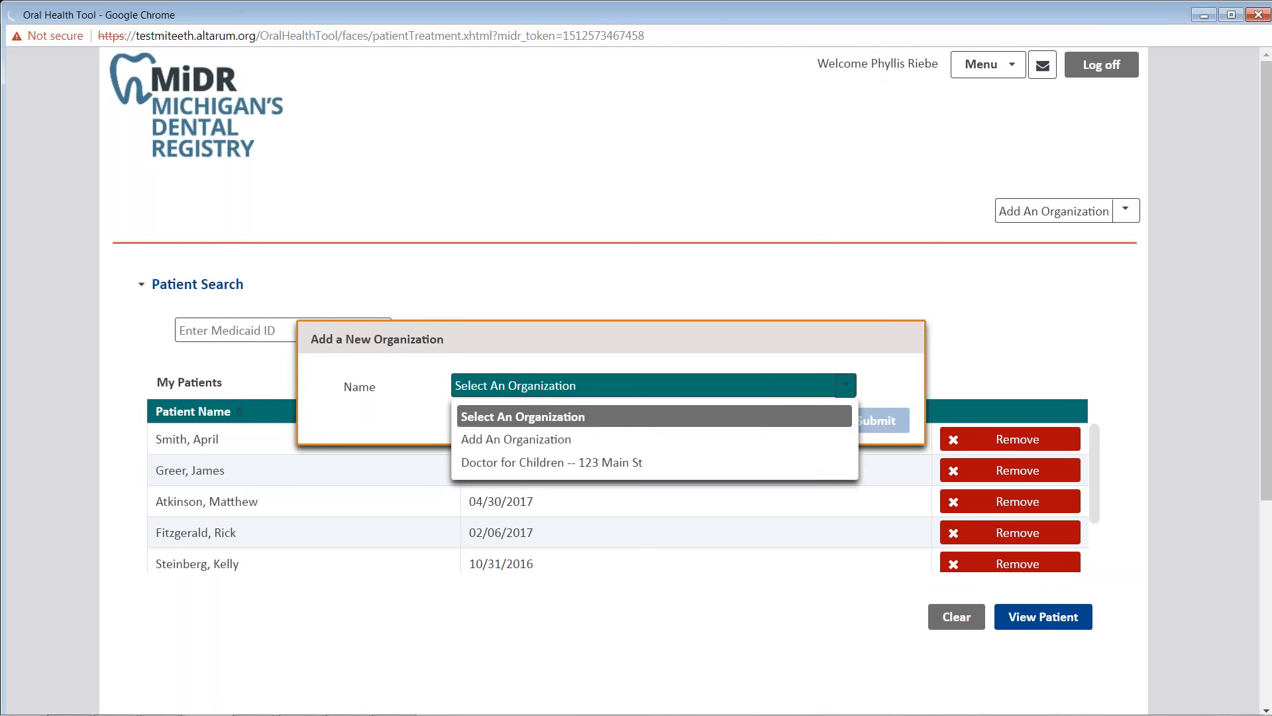
left_click(753, 440)
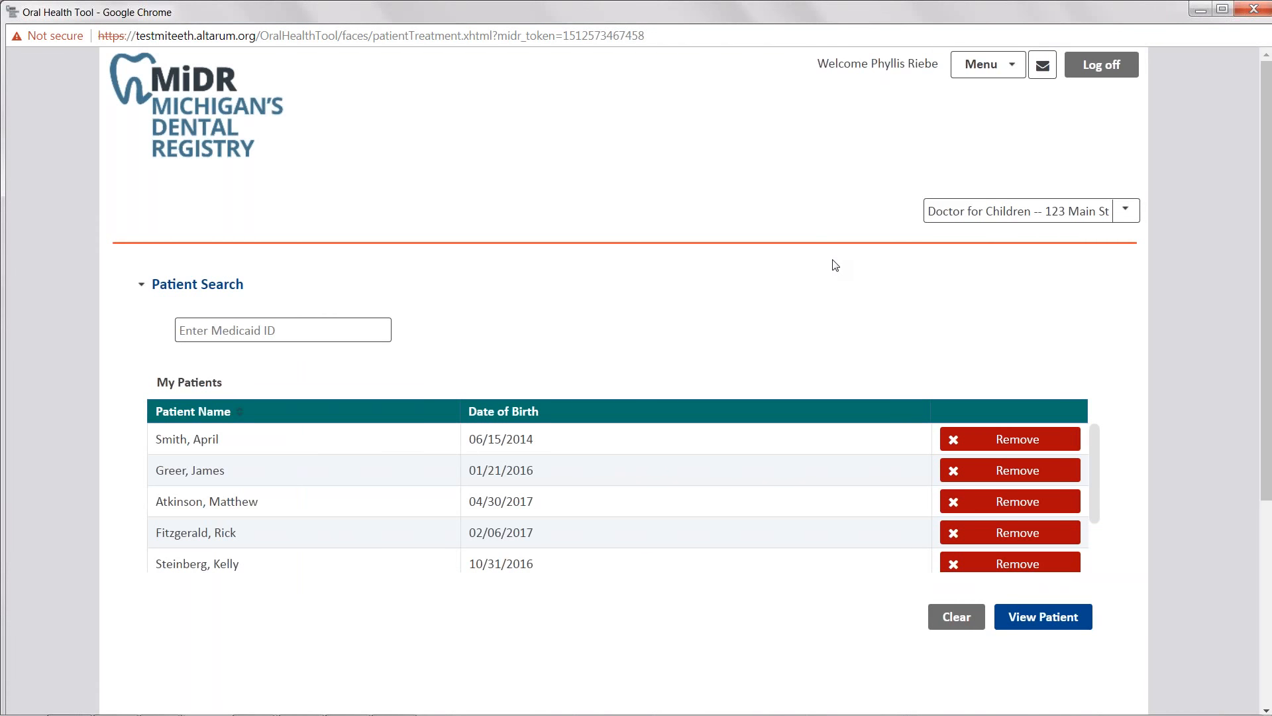
- Search Patient Search for the patient's Medicaid ID and choose to add them as a new patient
scroll(569, 282, "down", 1)
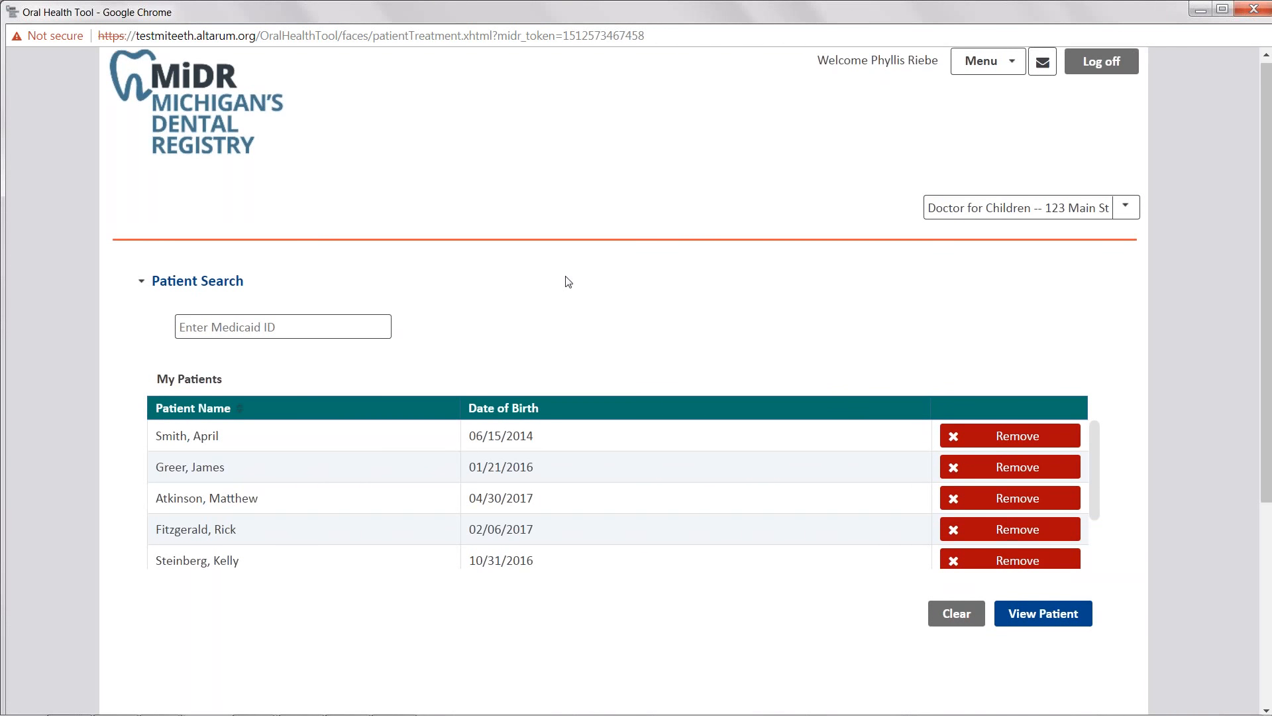
scroll(568, 283, "down", 1)
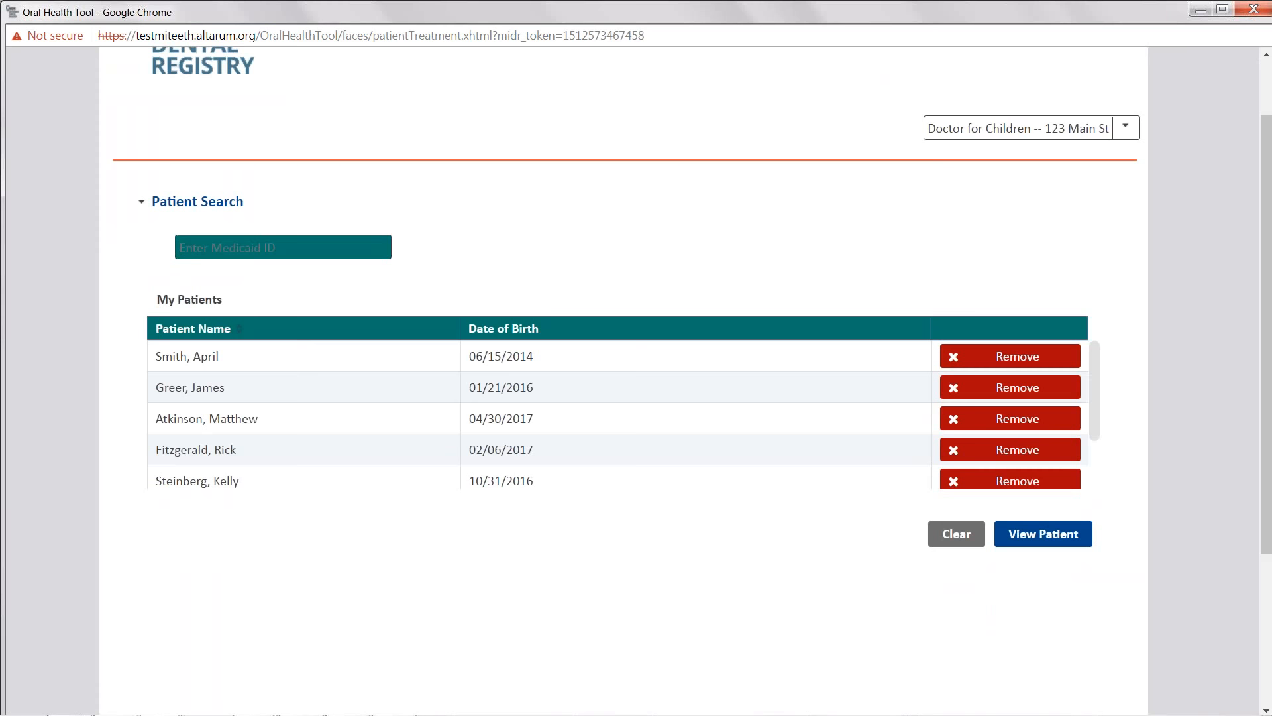
left_click(366, 250)
left_click(1027, 549)
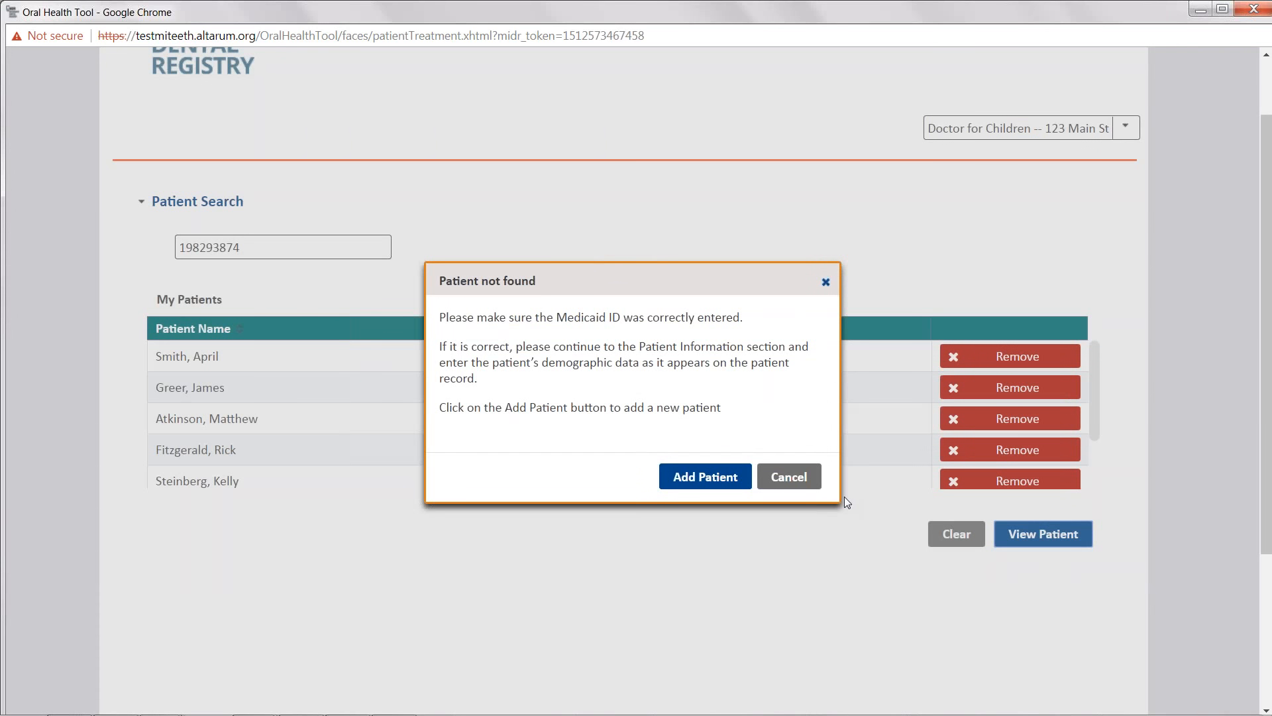
left_click(714, 490)
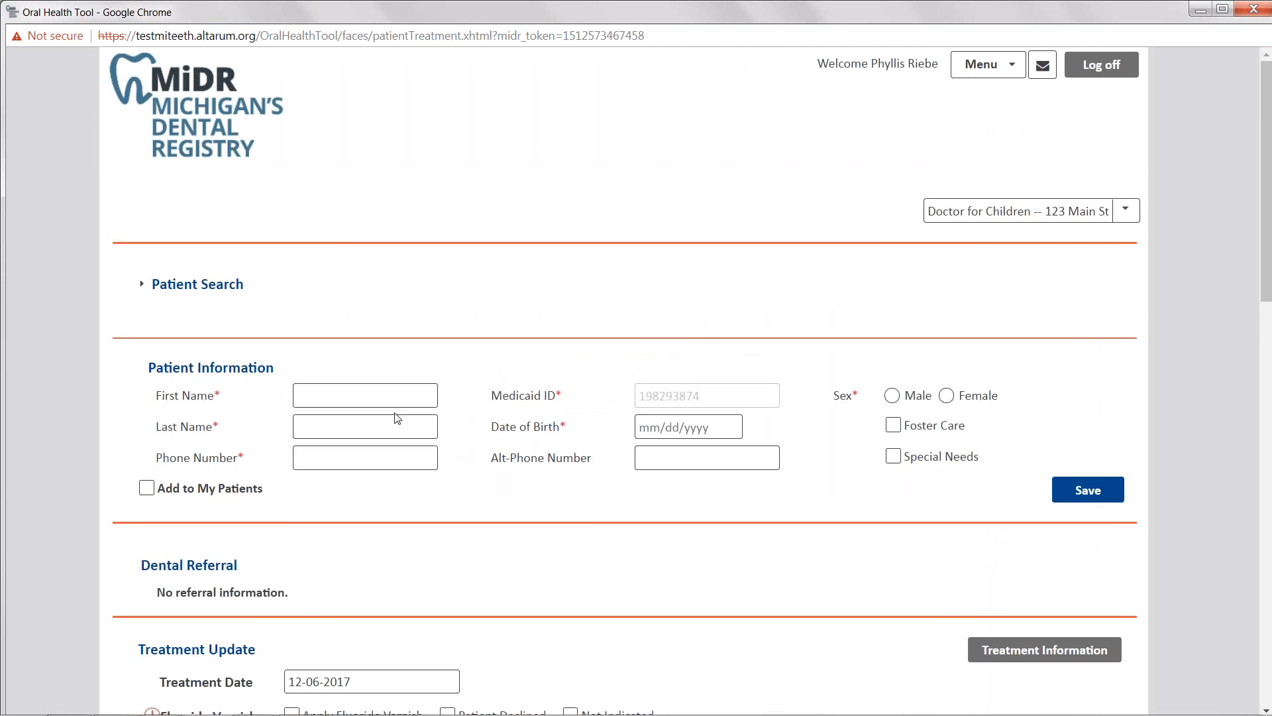
- Enter the patient's first name Test and last name Patient, and set the sex to Male
left_click(373, 399)
type("Test")
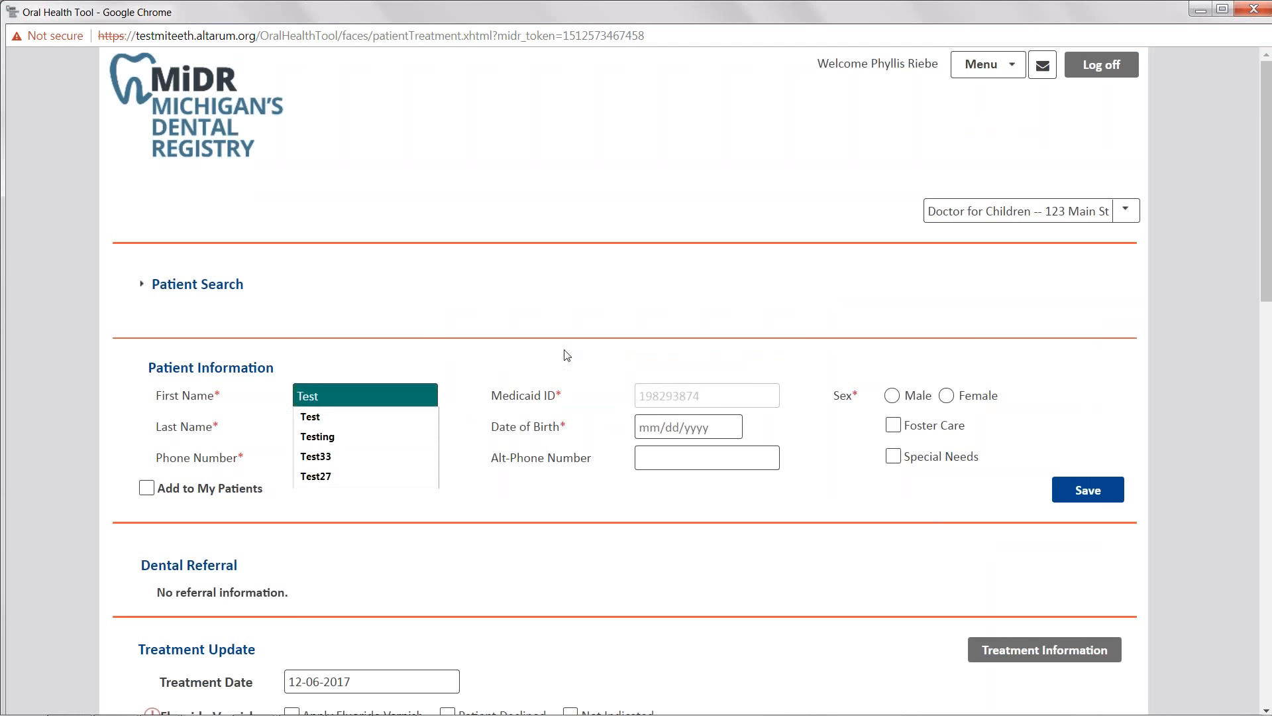
left_click(891, 396)
left_click(422, 434)
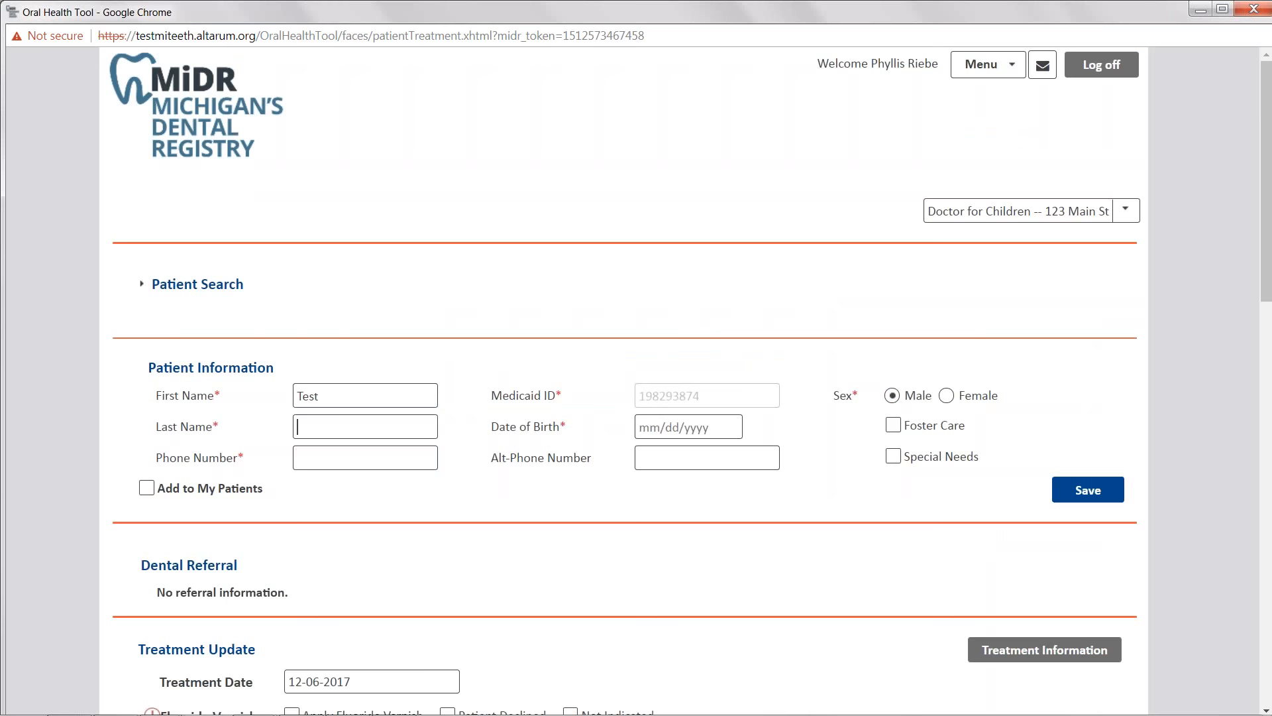
type("Patient")
key("Tab")
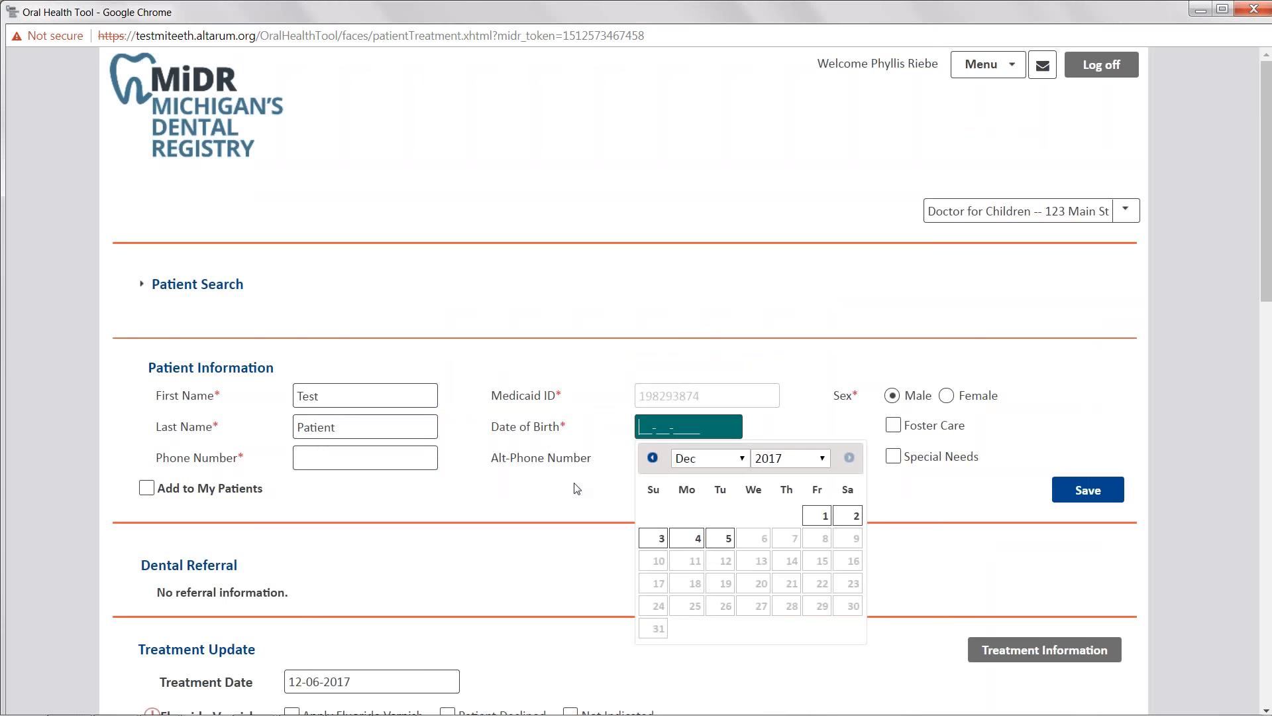
- Pick the patient's date of birth from the calendar and enter the patient's phone number
left_click(654, 537)
key("Tab")
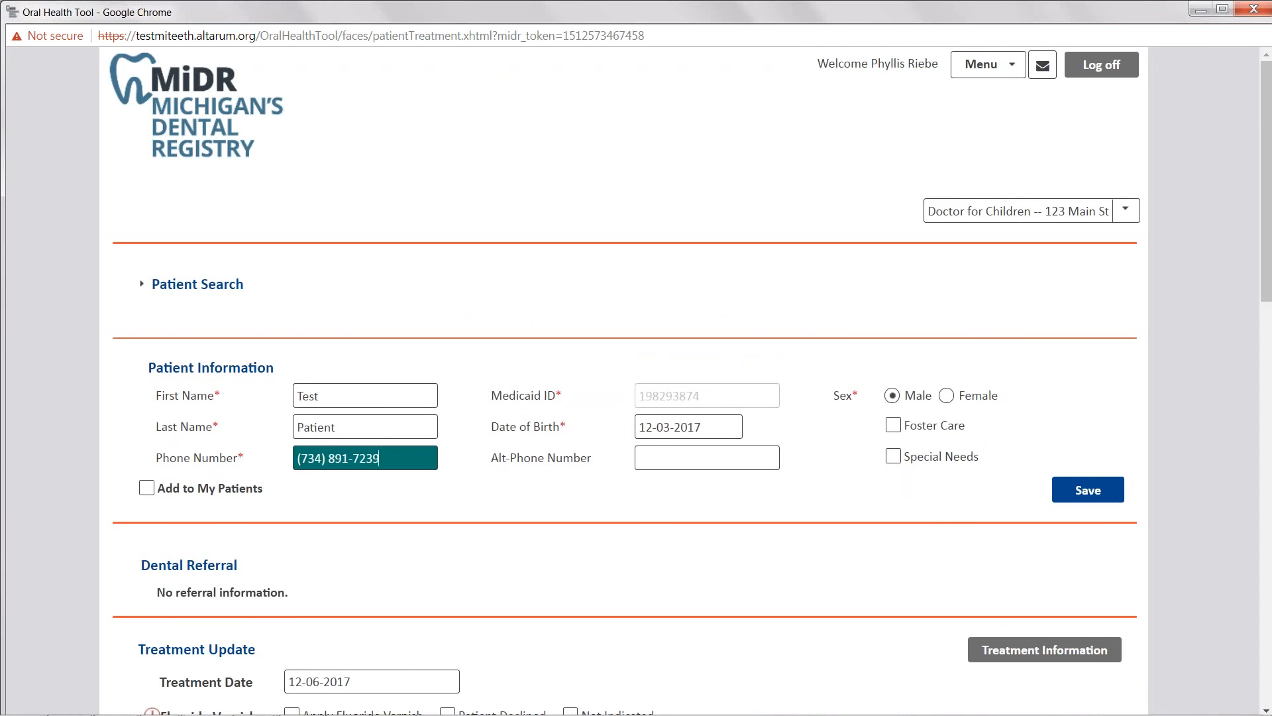
- Tick Add to My Patients and save the new patient record
left_click(895, 426)
left_click(146, 488)
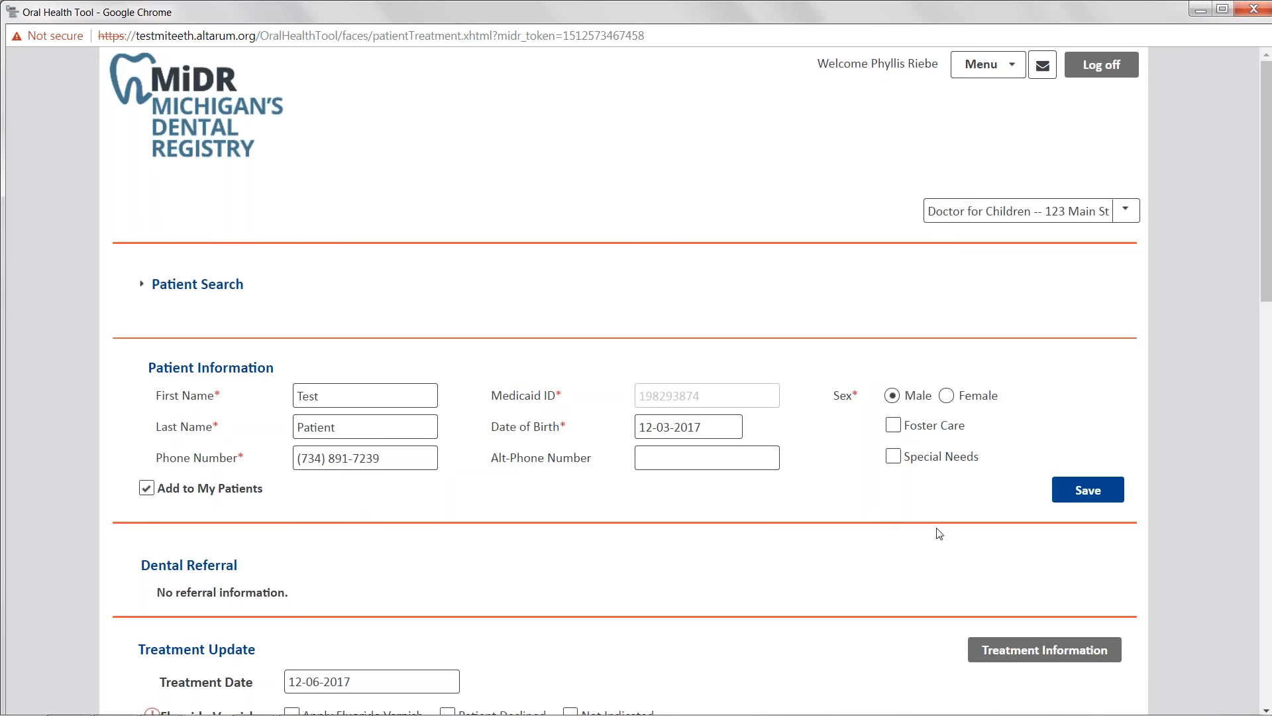
left_click(1076, 497)
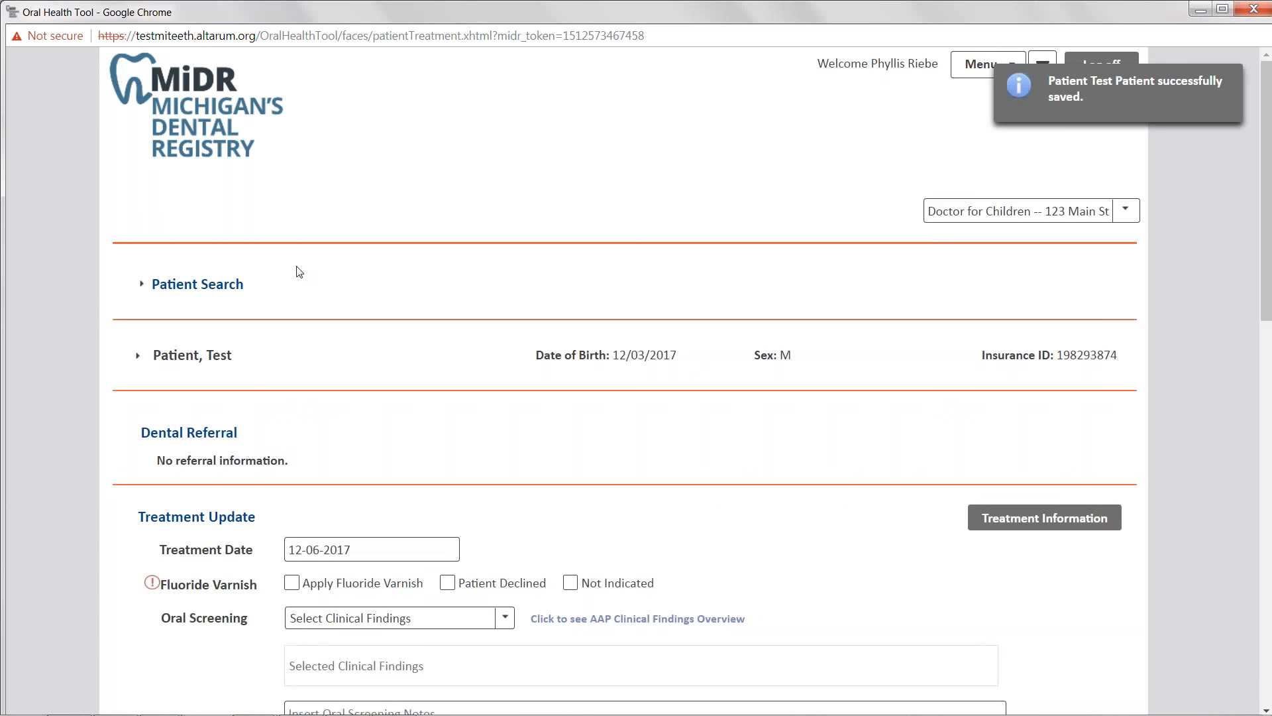
- Expand Patient Search, select a patient in the My Patients list, and clear the selection
left_click(140, 285)
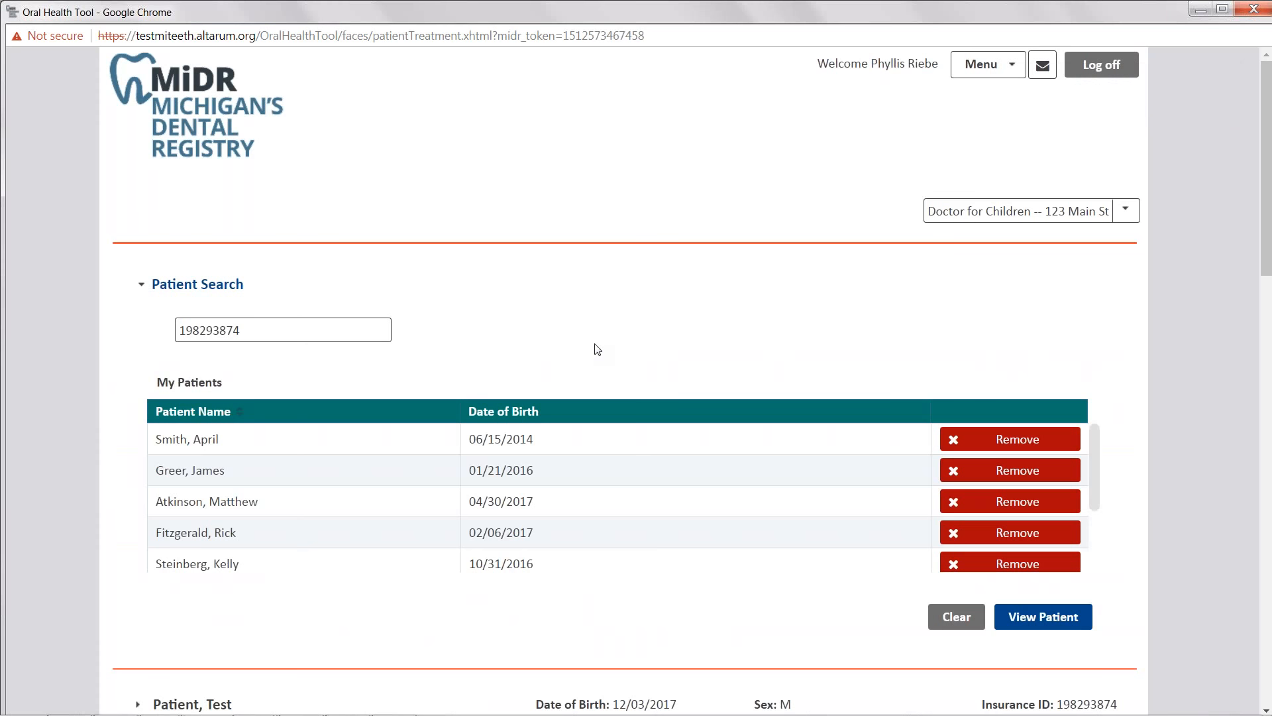
scroll(597, 348, "down", 1)
left_click(567, 388)
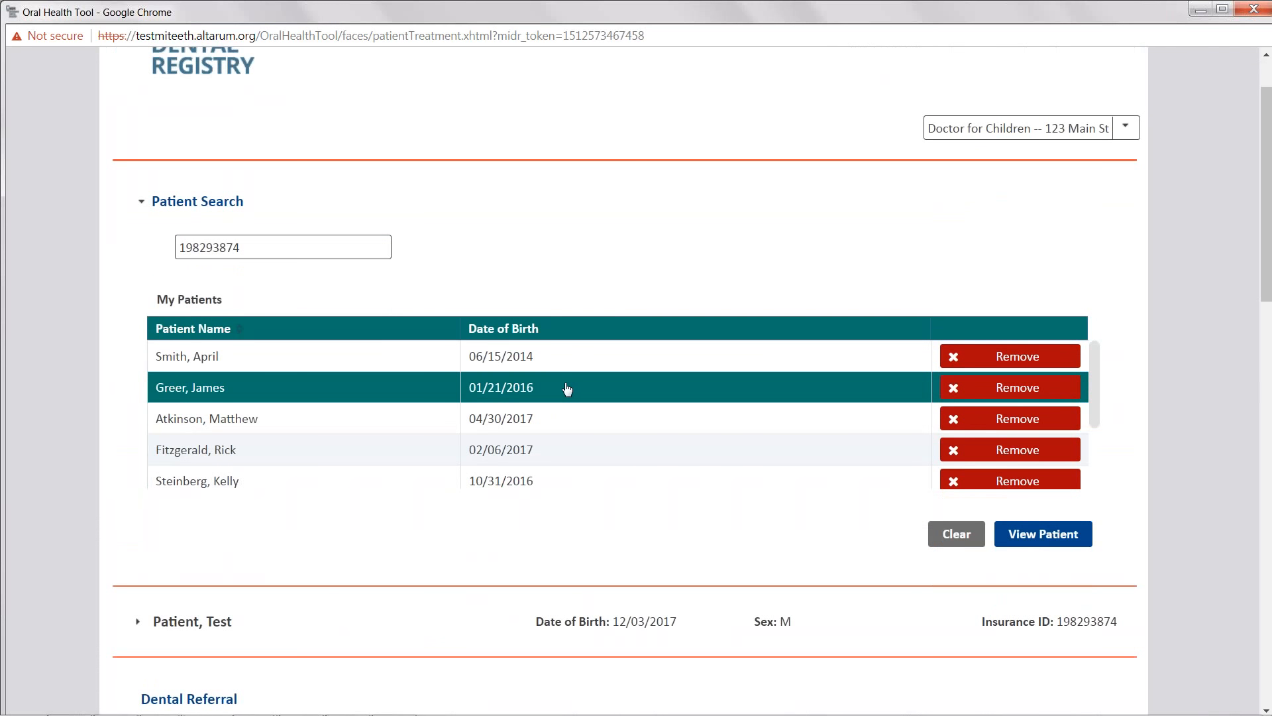
left_click(956, 534)
- Look up another existing patient by entering their Medicaid ID in Patient Search
left_click(362, 241)
type("1212121212")
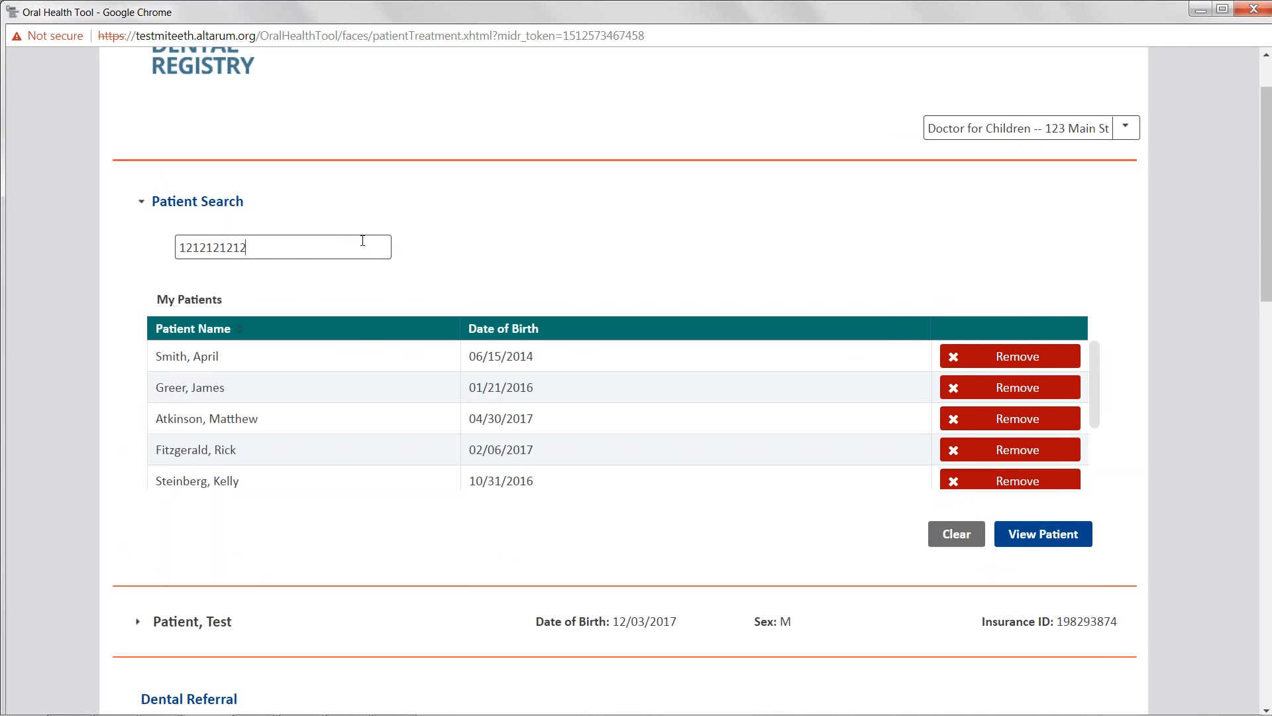
key("Return")
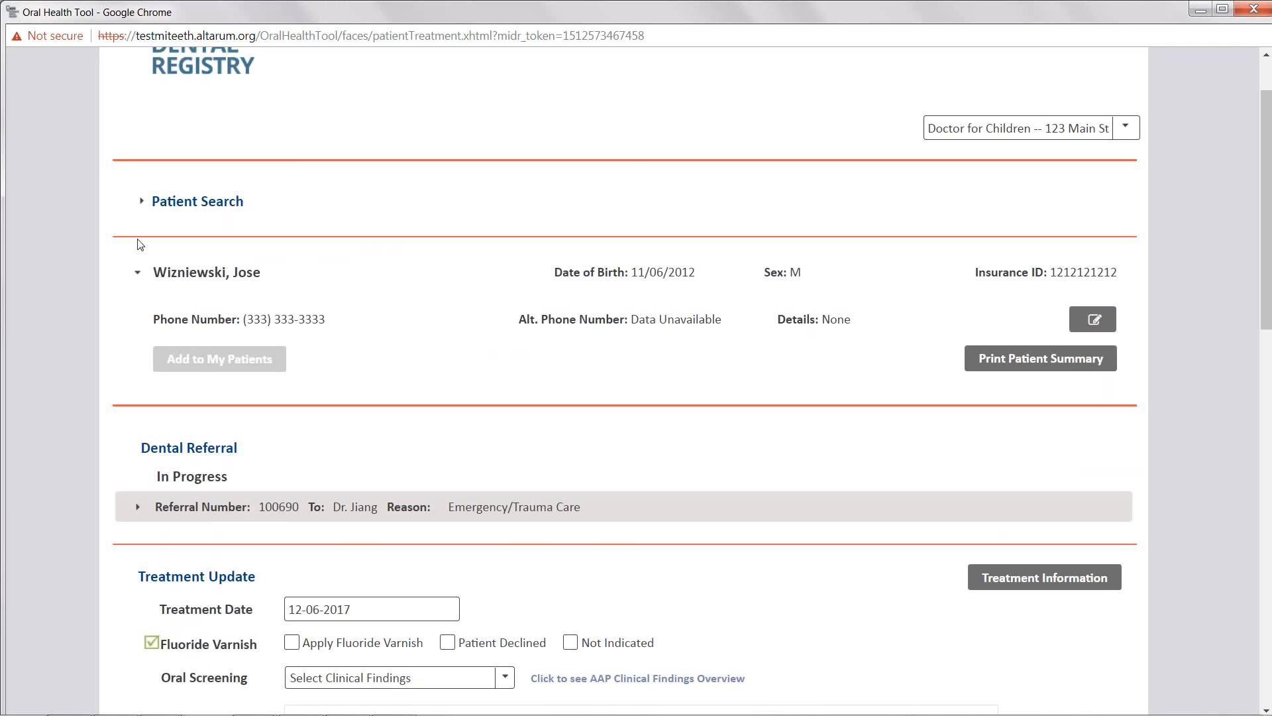
- Expand Patient Search, review the My Patients list, and add the looked-up patient to My Patients
left_click(141, 201)
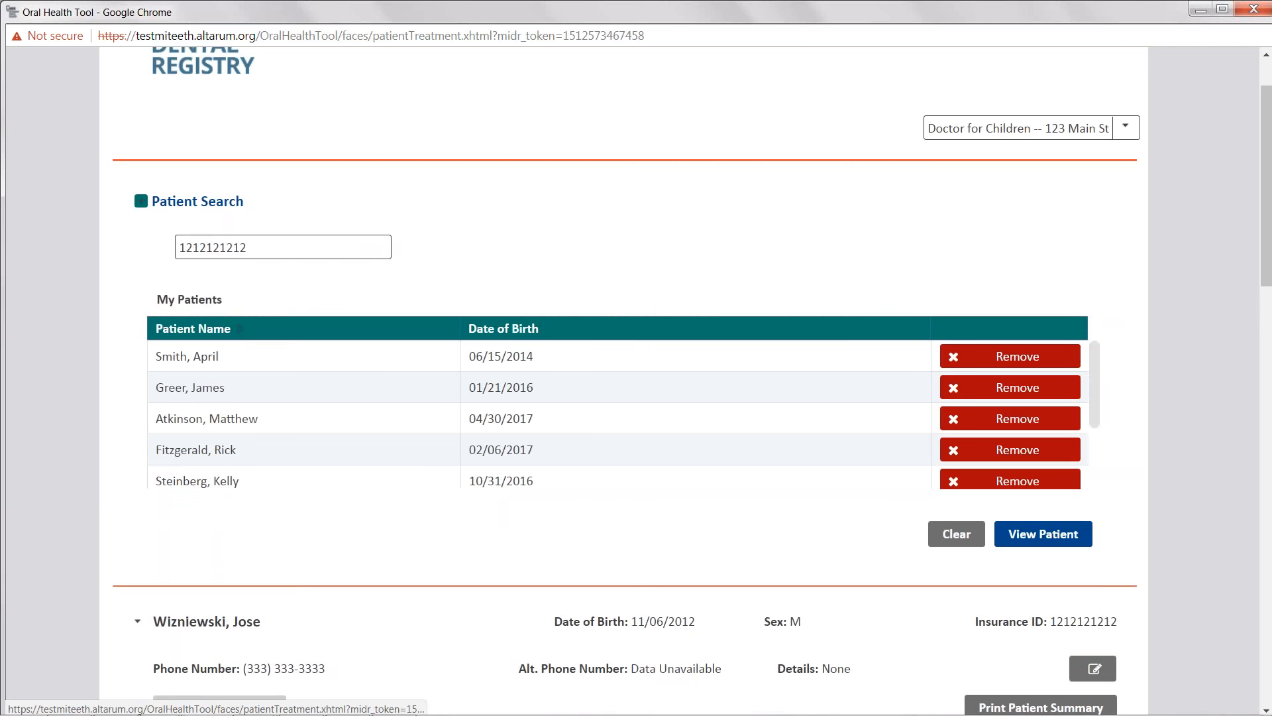
scroll(980, 454, "down", 2)
left_click(974, 442)
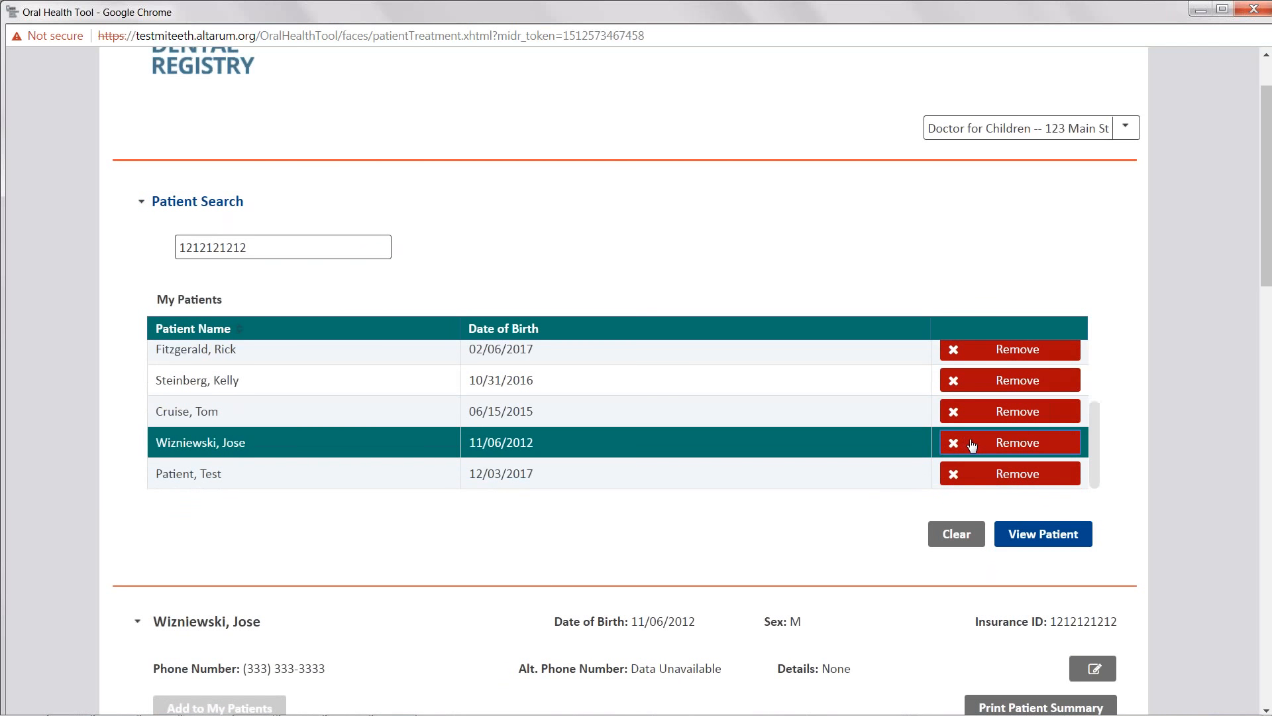
scroll(624, 563, "down", 2)
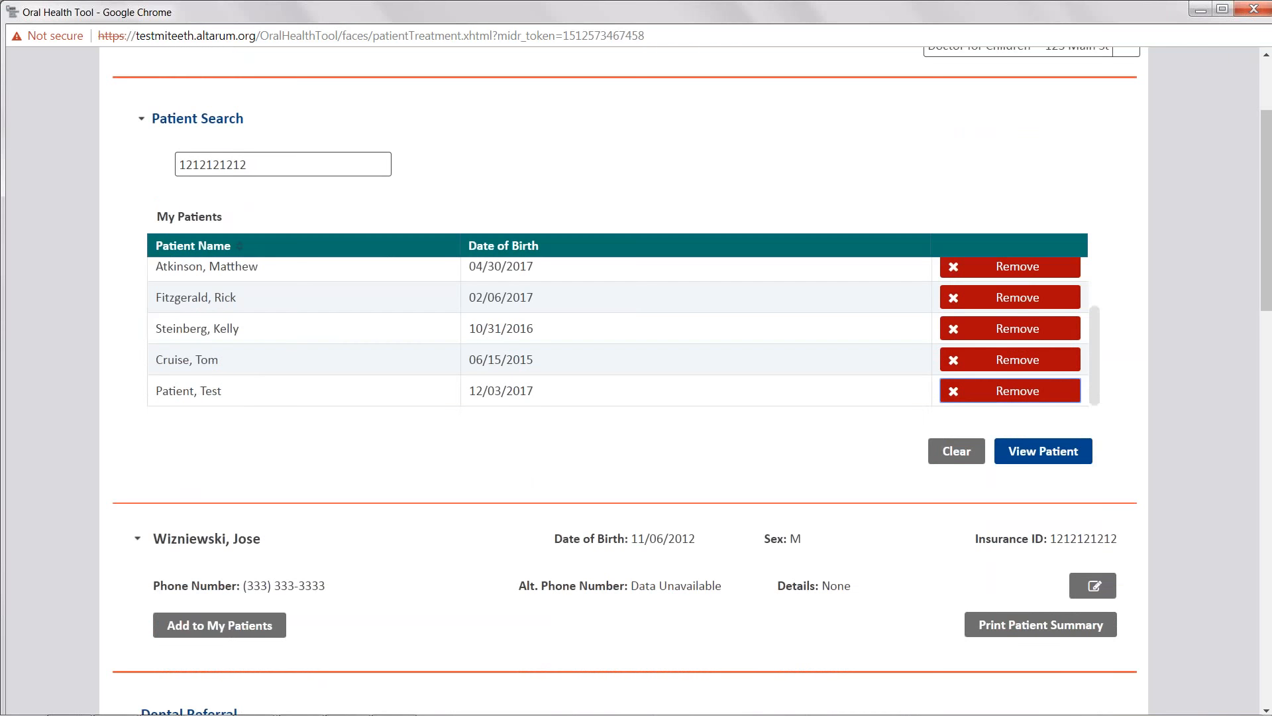
left_click(225, 543)
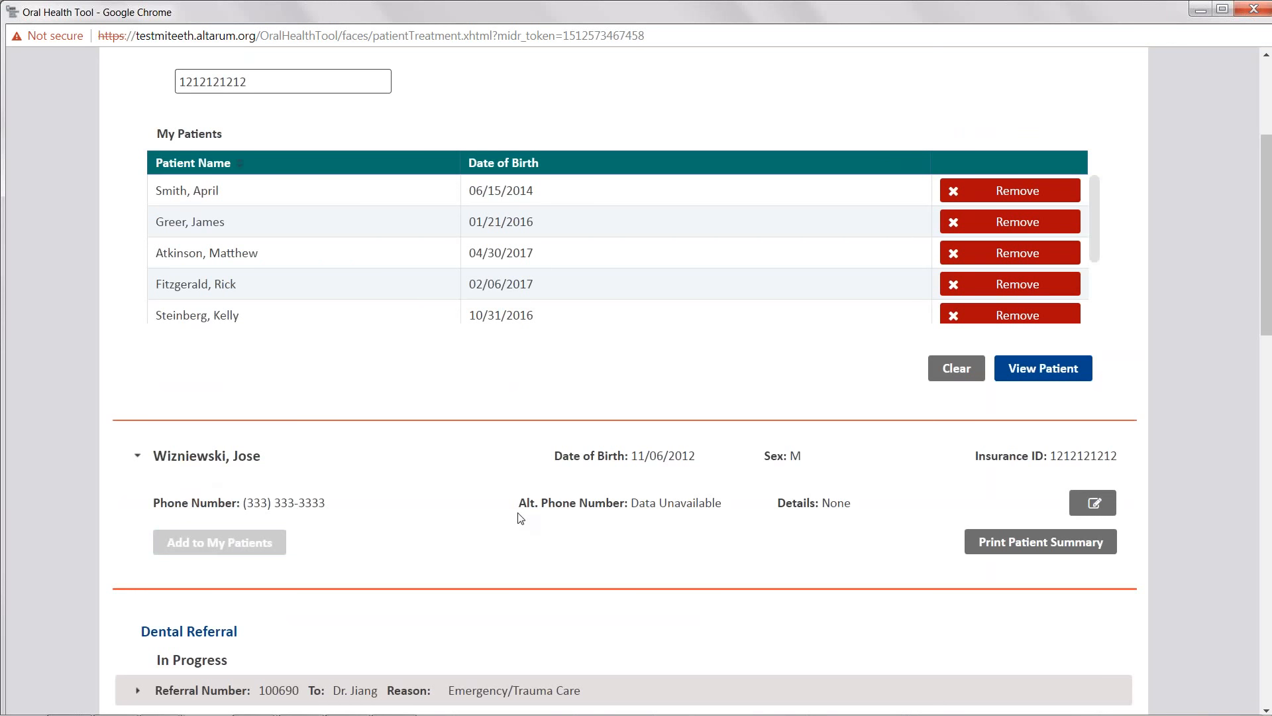
- Generate the patient's printable summary, review it, and return to the registry window
left_click(1005, 544)
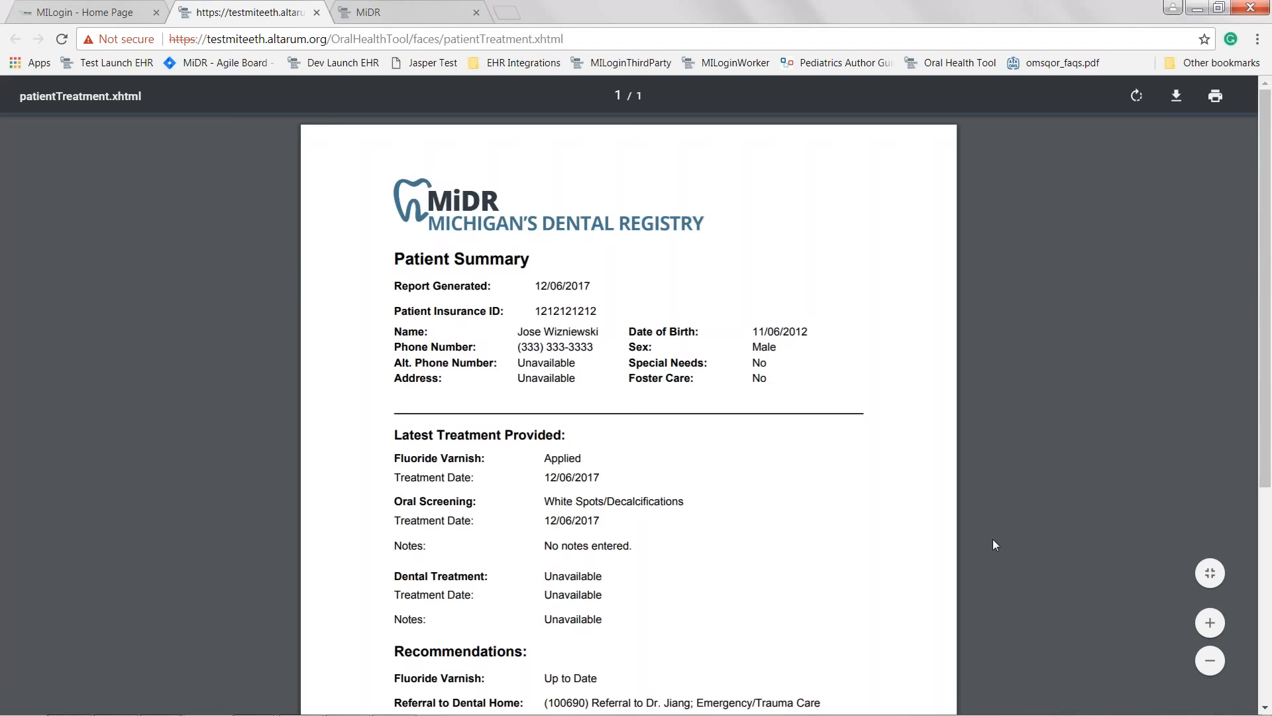
scroll(991, 538, "down", 2)
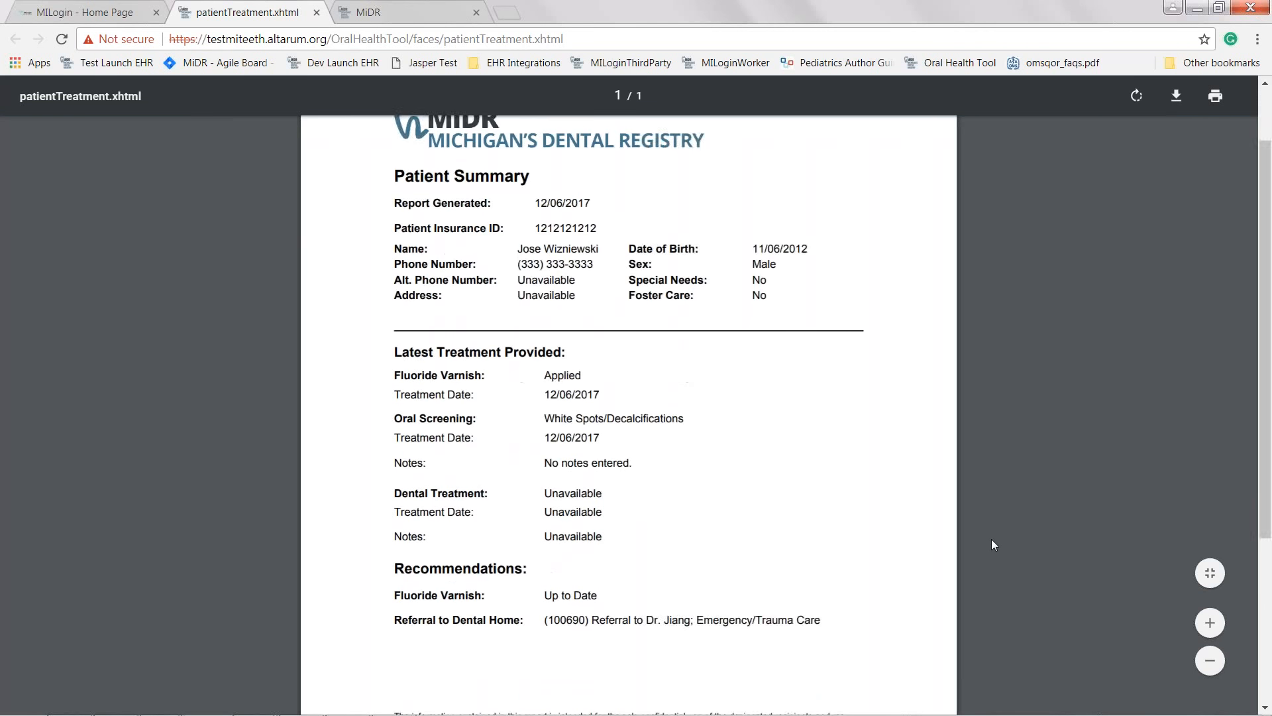
scroll(991, 539, "up", 1)
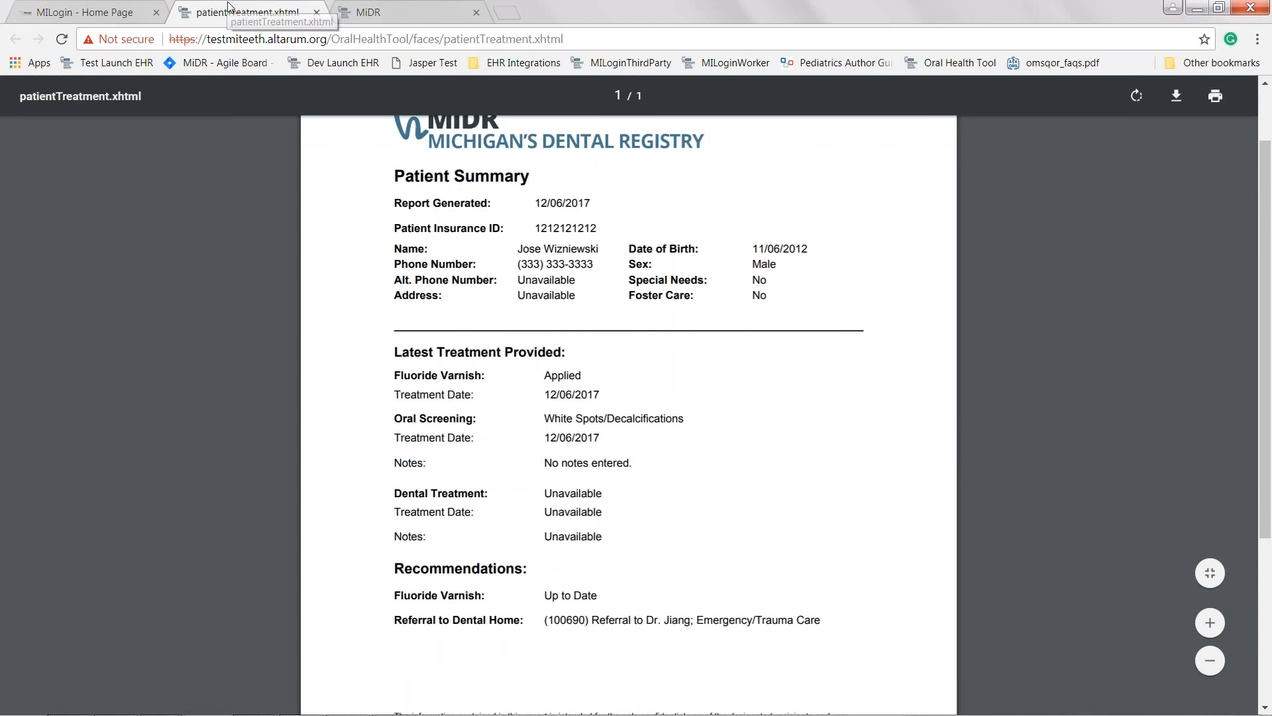
key("alt+Tab")
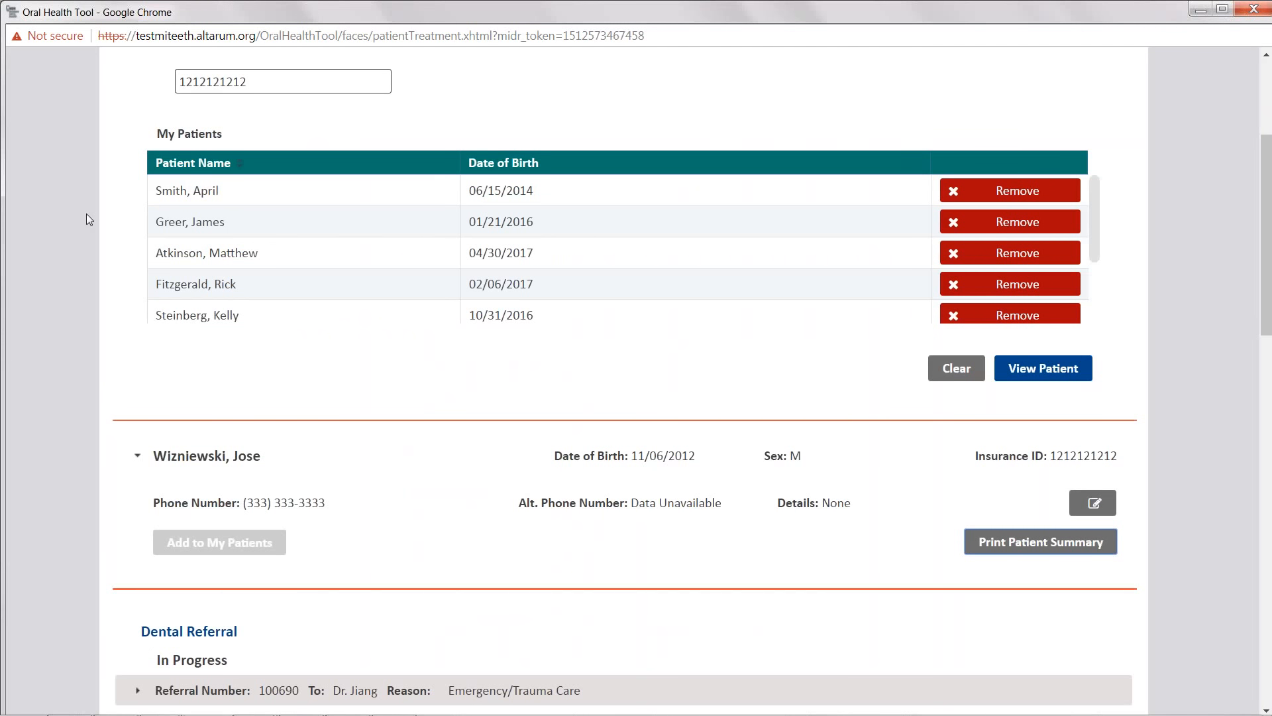
- Expand the in-progress dental referral to review its details, then collapse it
scroll(92, 331, "down", 3)
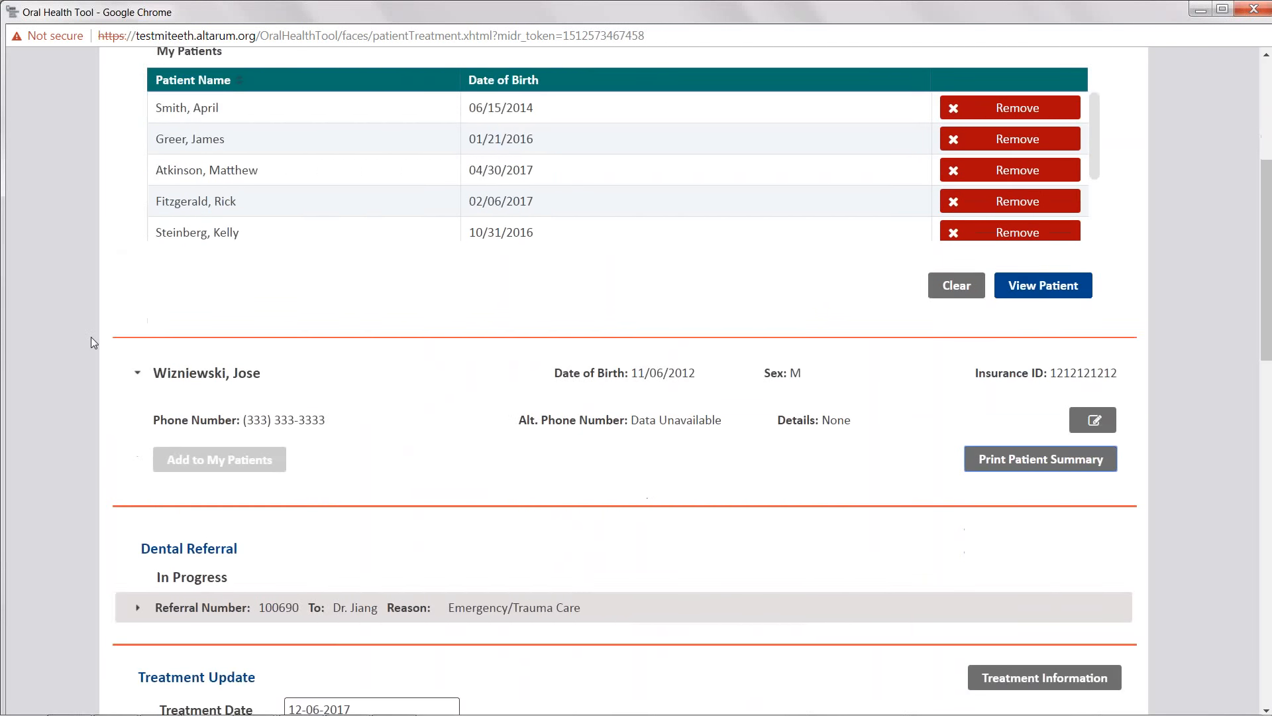
left_click(135, 510)
left_click(137, 525)
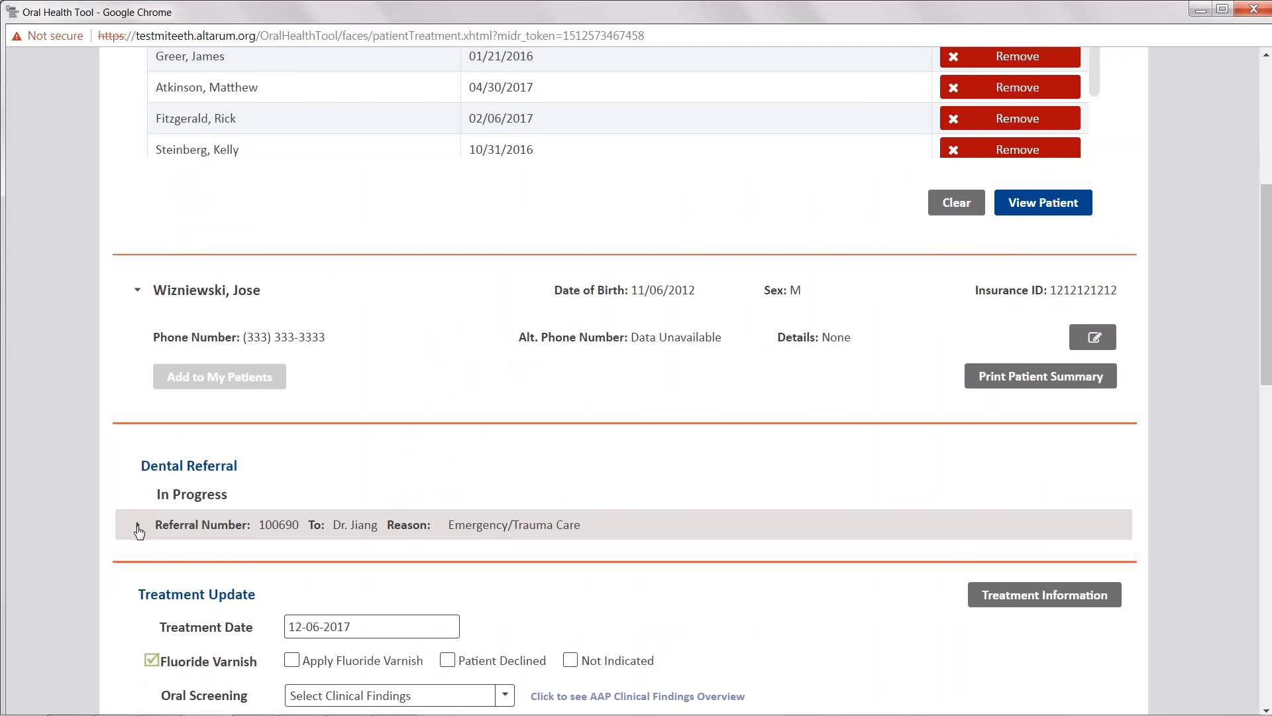
scroll(90, 511, "down", 1)
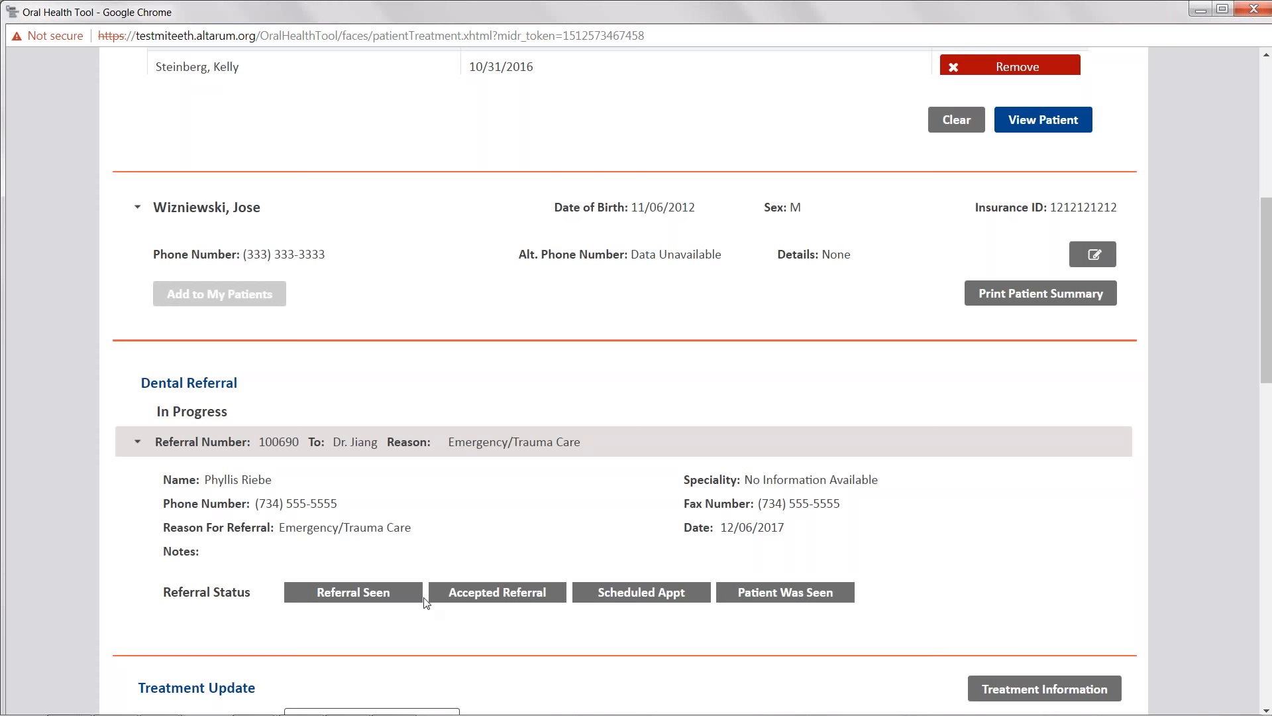
scroll(928, 586, "down", 1)
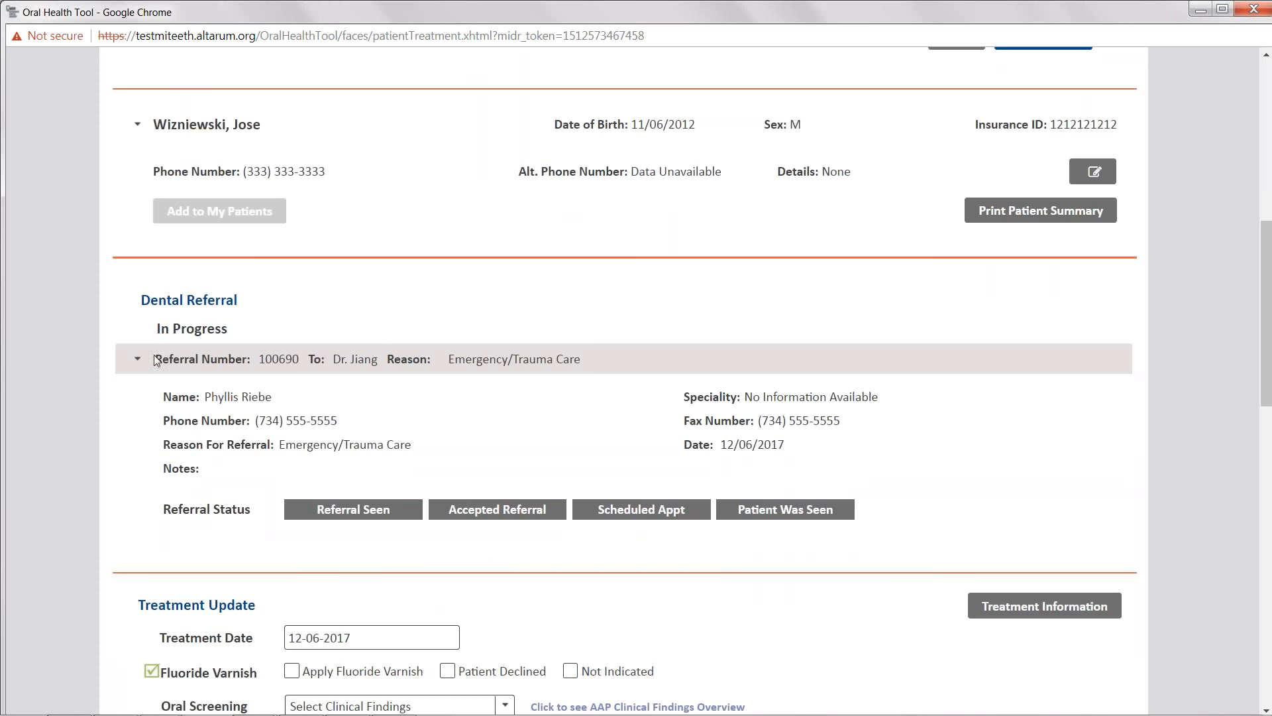
left_click(136, 364)
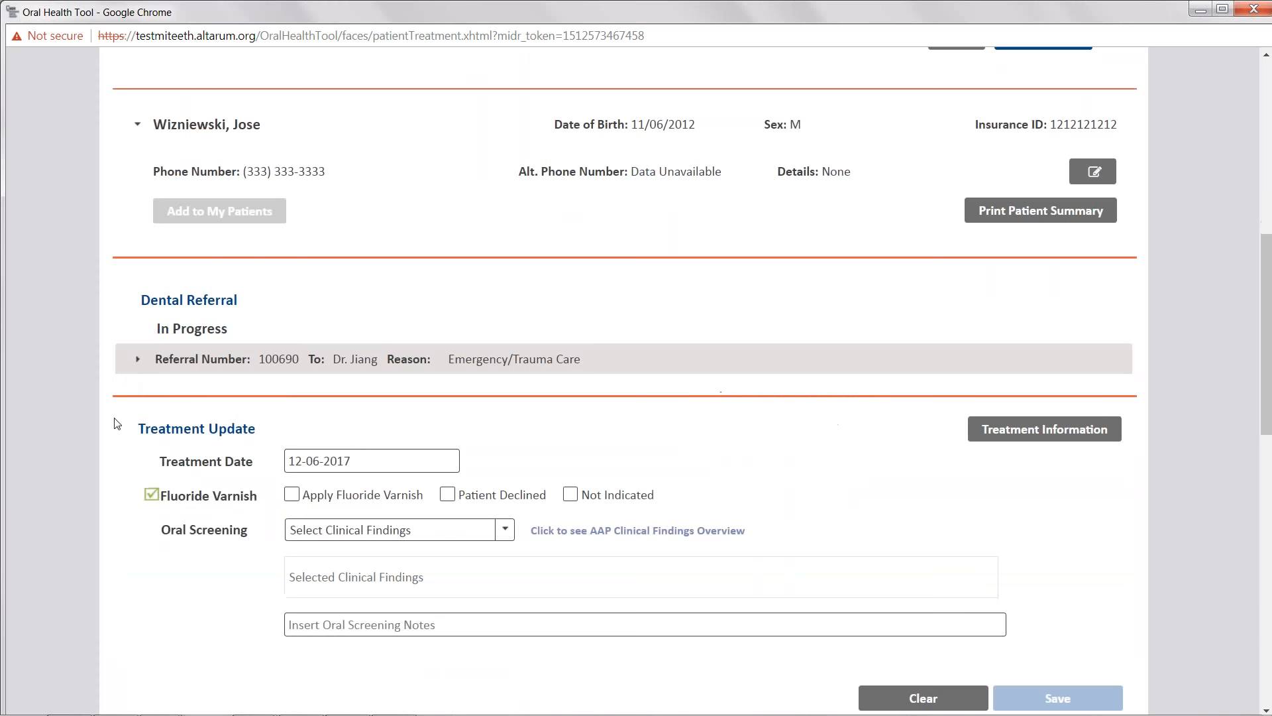
- Set the treatment date to 12-04-2017 and mark Apply Fluoride Varnish
scroll(116, 423, "down", 1)
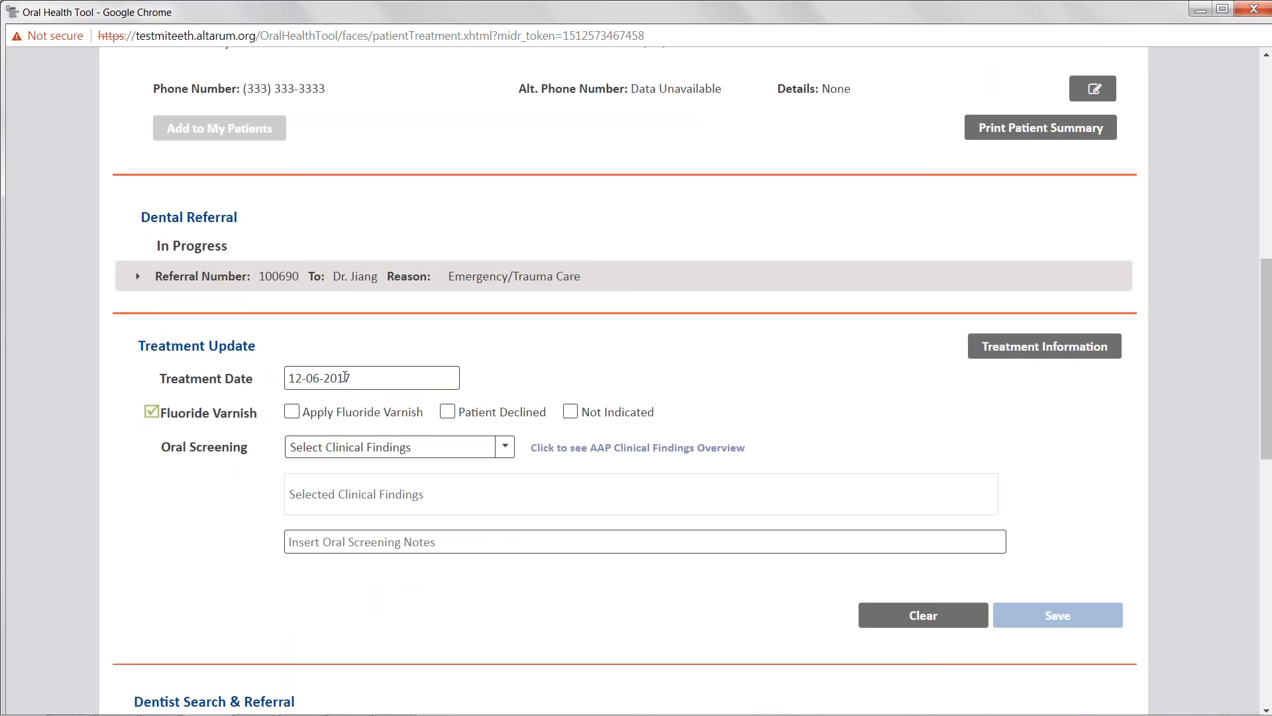
left_click(345, 377)
left_click(385, 343)
left_click(569, 412)
left_click(568, 415)
left_click(293, 419)
left_click(316, 380)
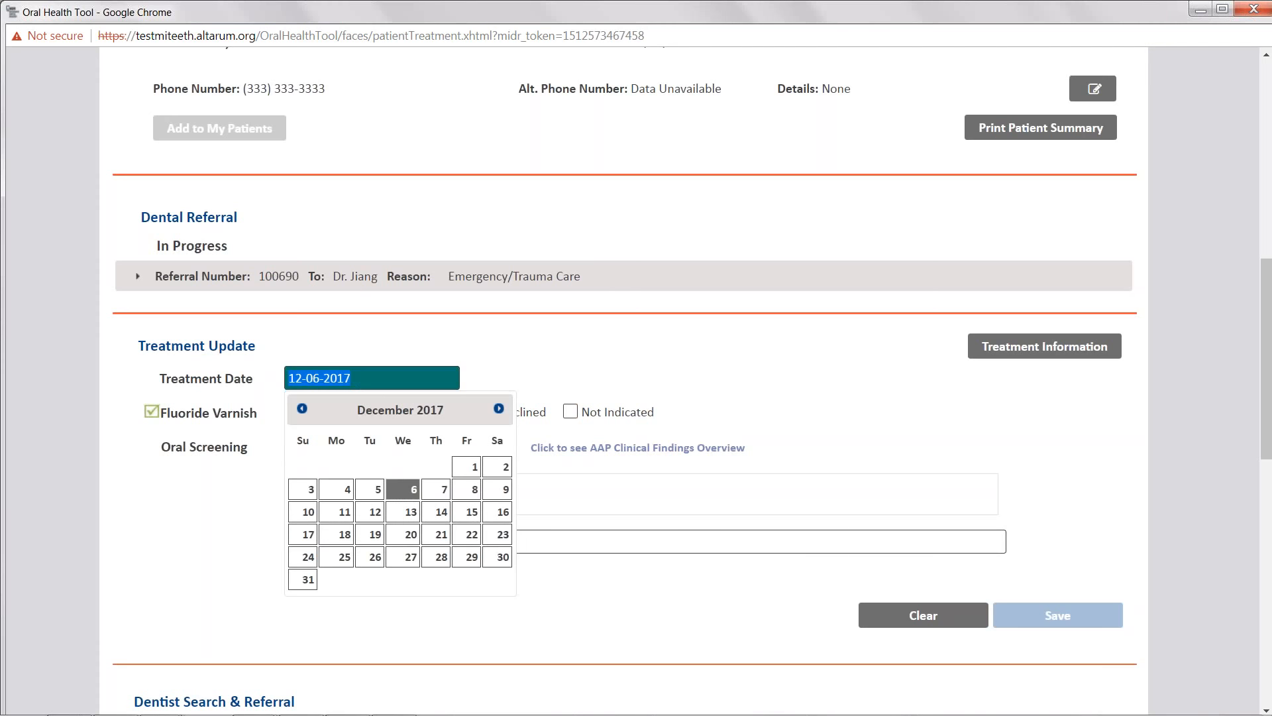
left_click(436, 489)
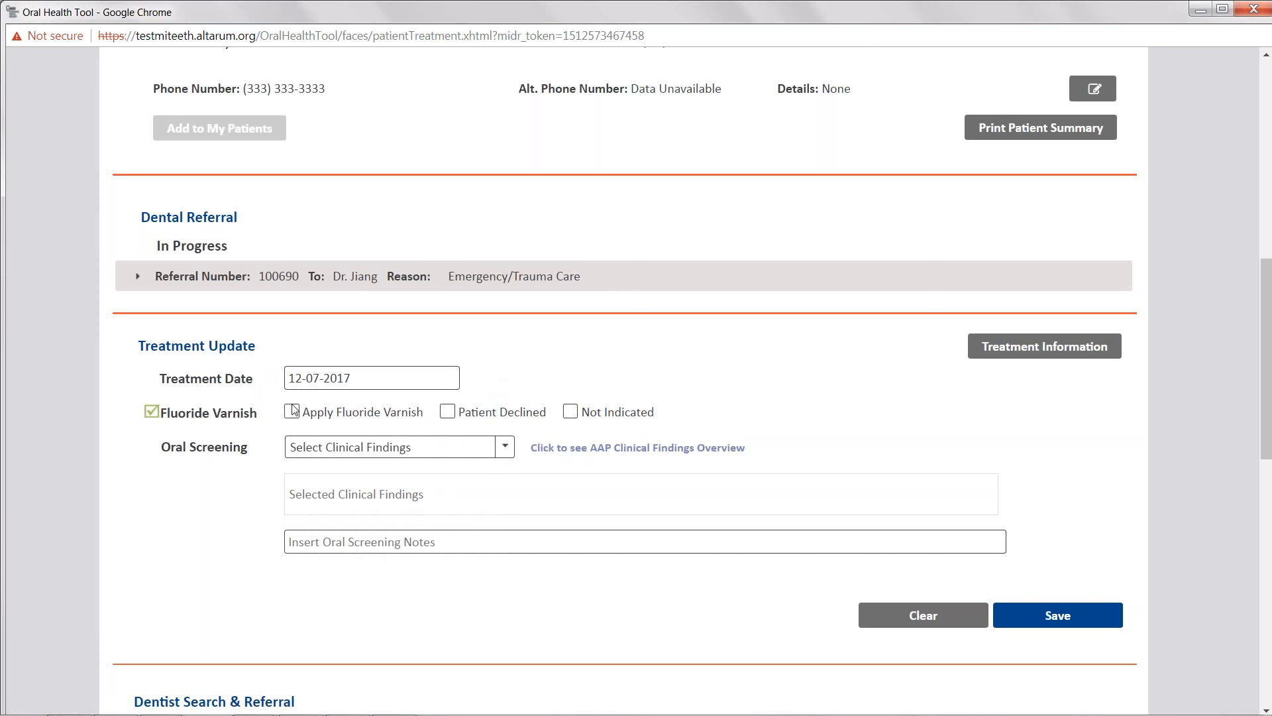
left_click(301, 382)
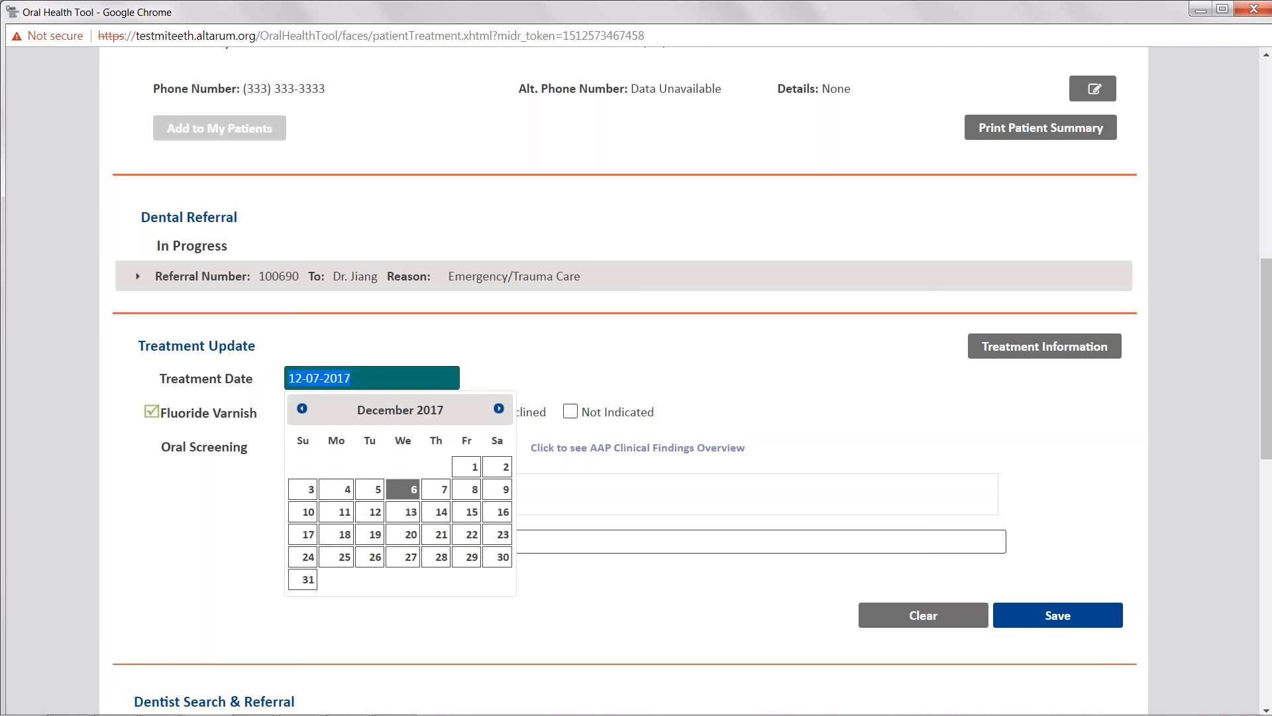
left_click(336, 489)
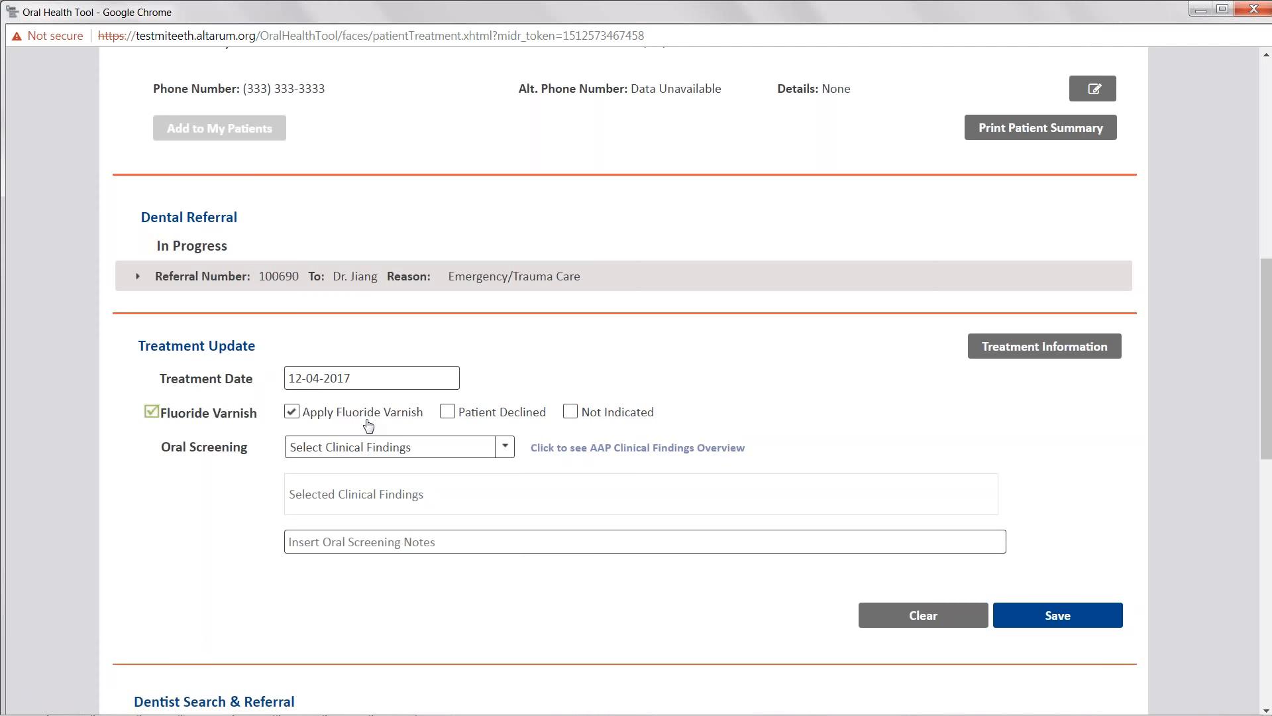
- Select White Spots/Decalcifications, Obvious Decay and Restorations (Fillings) Present as oral screening clinical findings
left_click(380, 450)
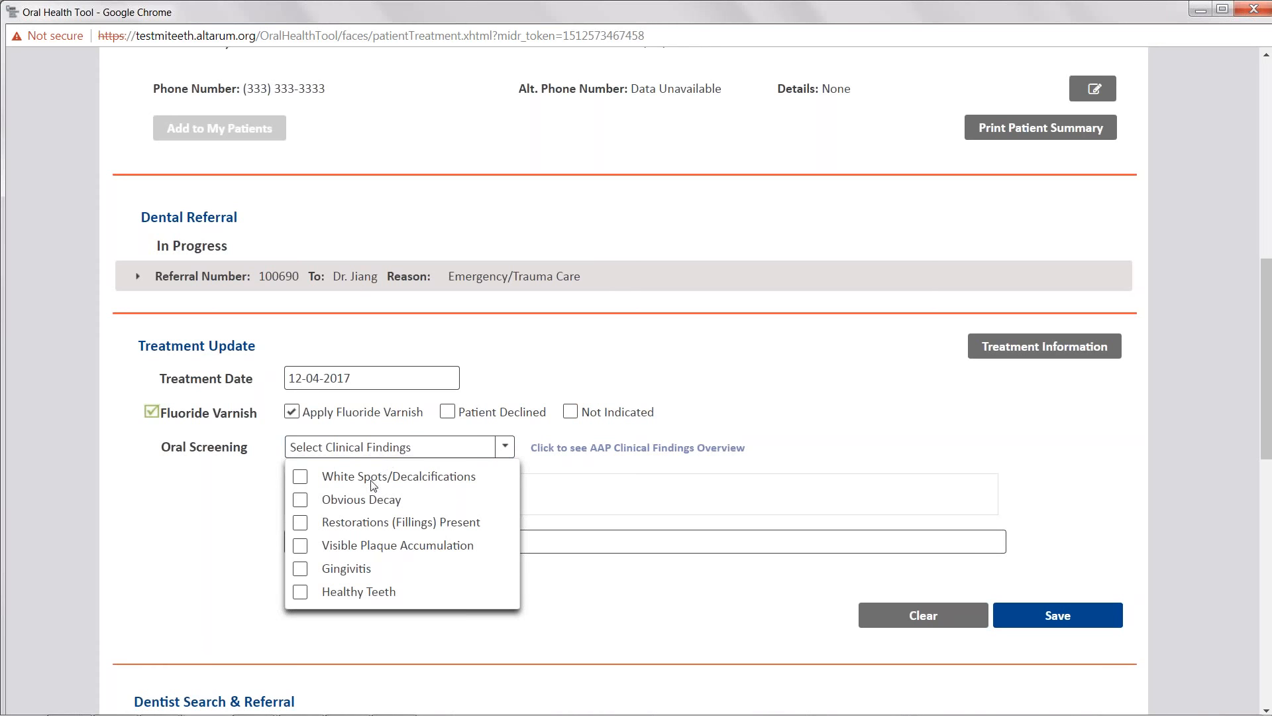
left_click(372, 477)
left_click(353, 501)
left_click(401, 523)
left_click(219, 517)
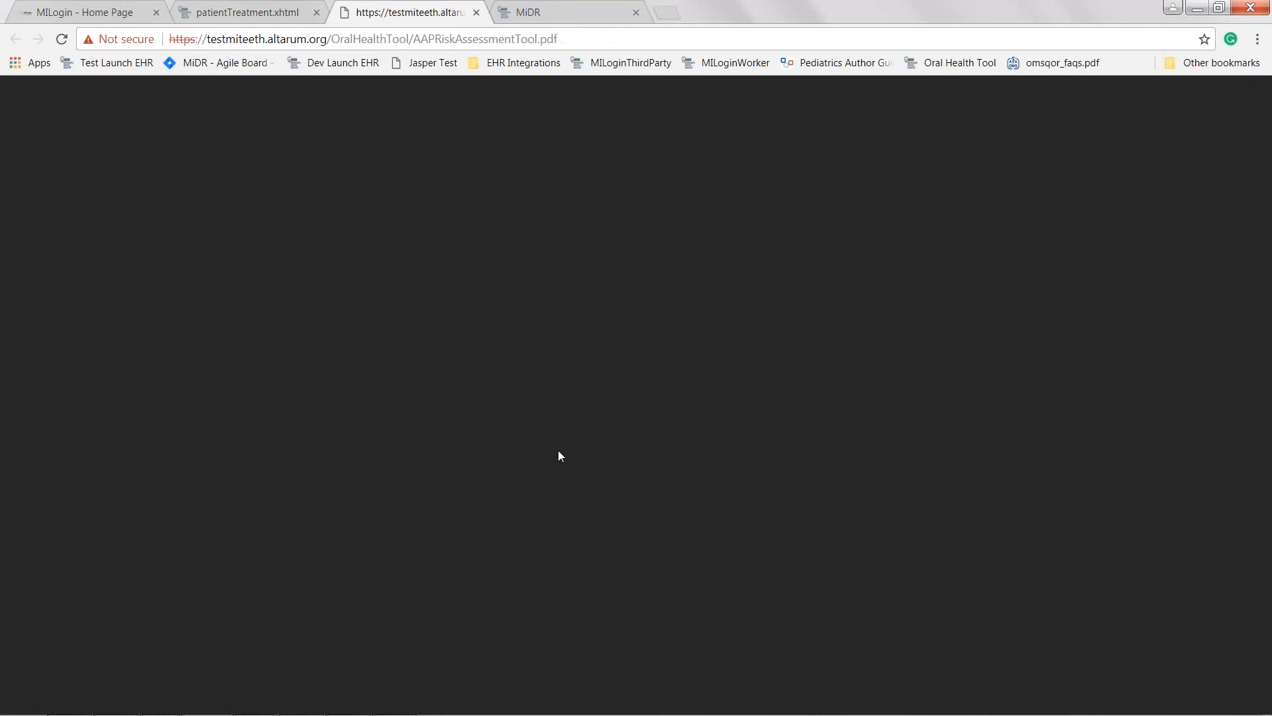
- Review the AAP clinical findings overview document and switch back to the registry window
scroll(549, 452, "down", 1)
scroll(549, 451, "down", 20)
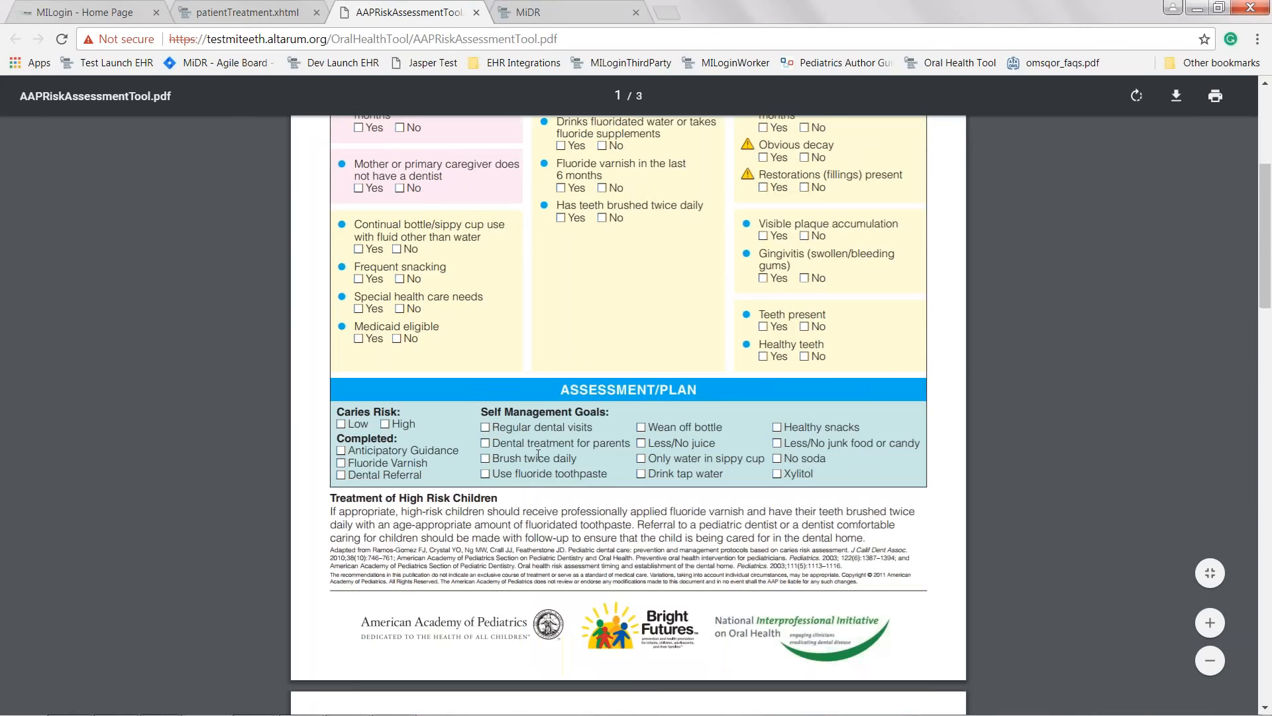
scroll(519, 452, "down", 10)
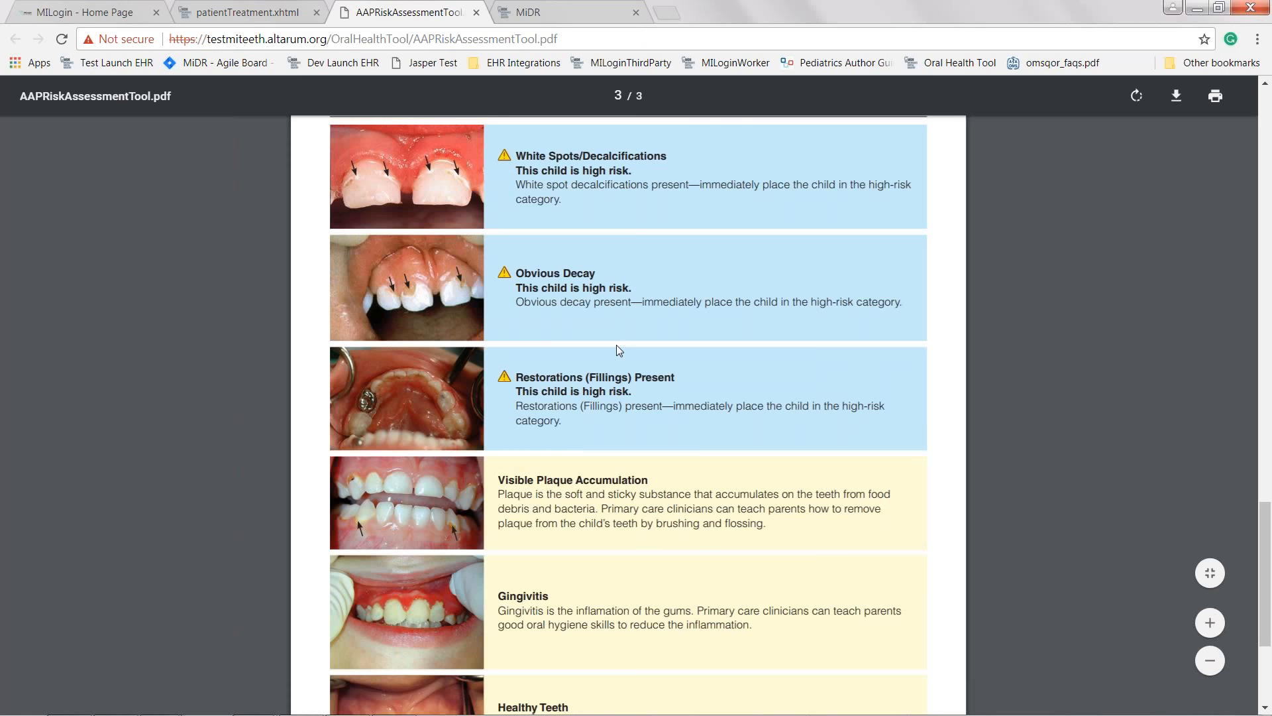
key("alt+Tab")
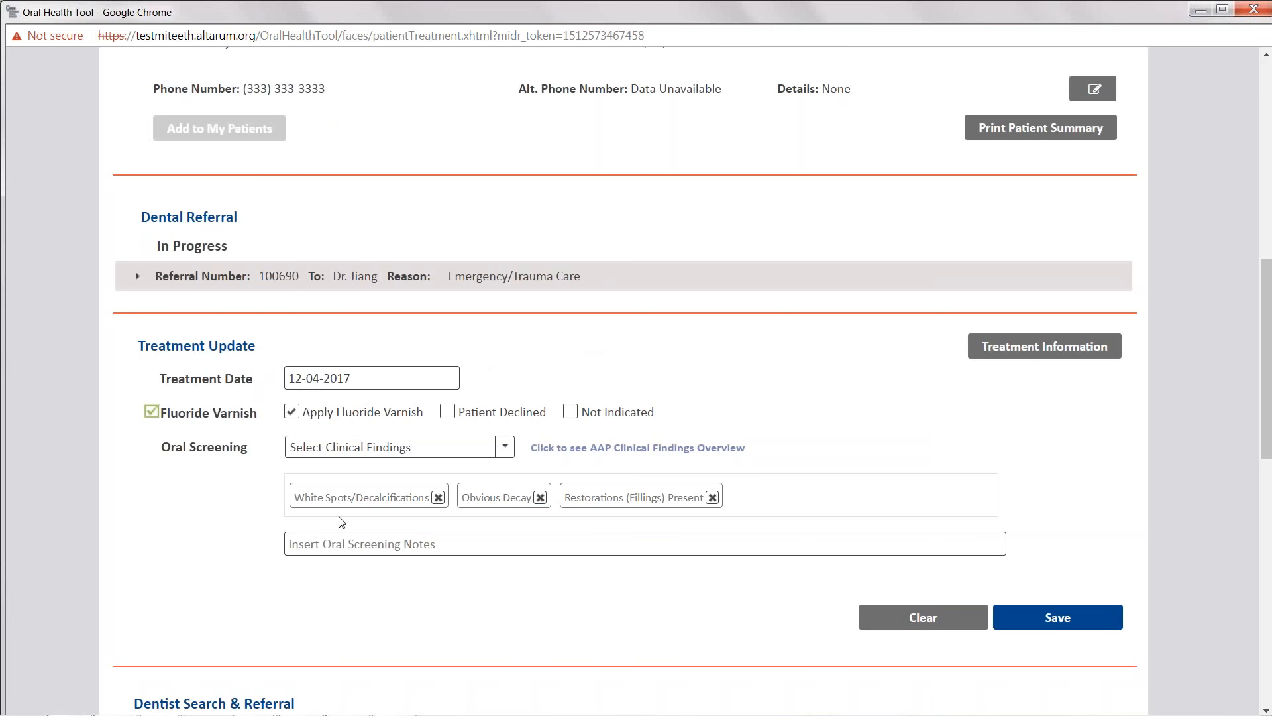
- Save the treatment update and open the treatment information history
left_click(321, 542)
left_click(1059, 617)
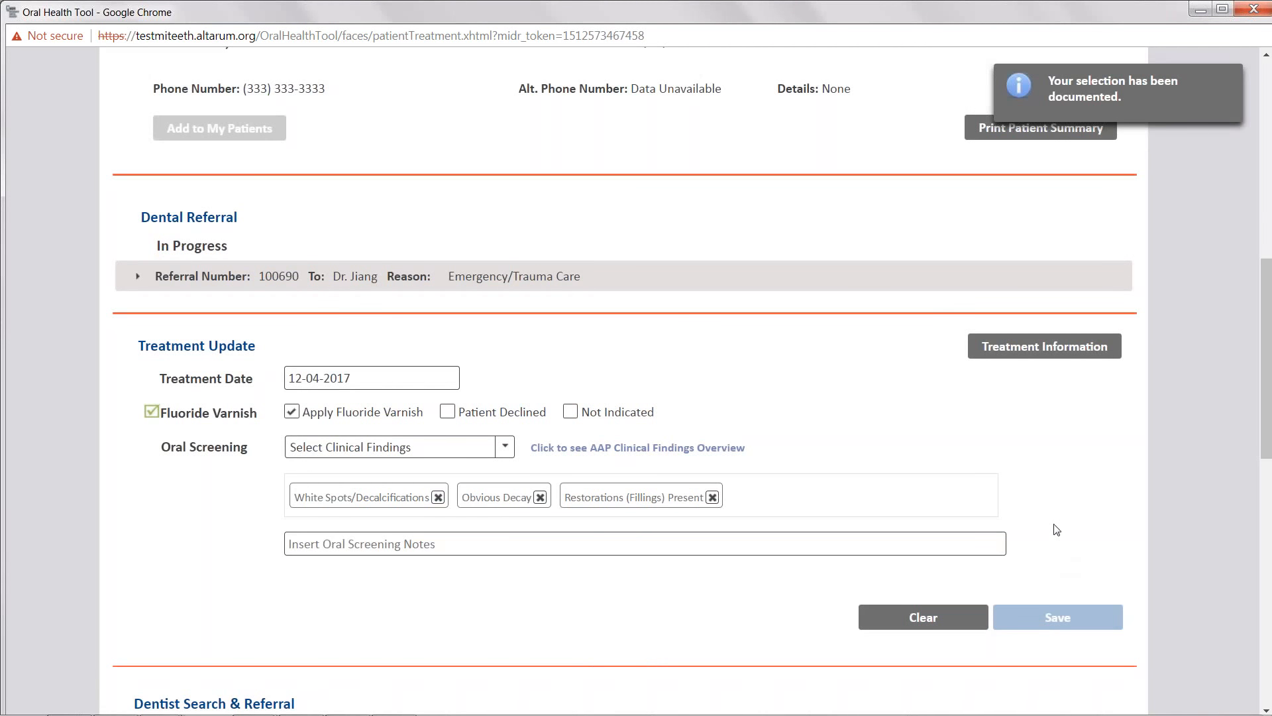
left_click(1042, 348)
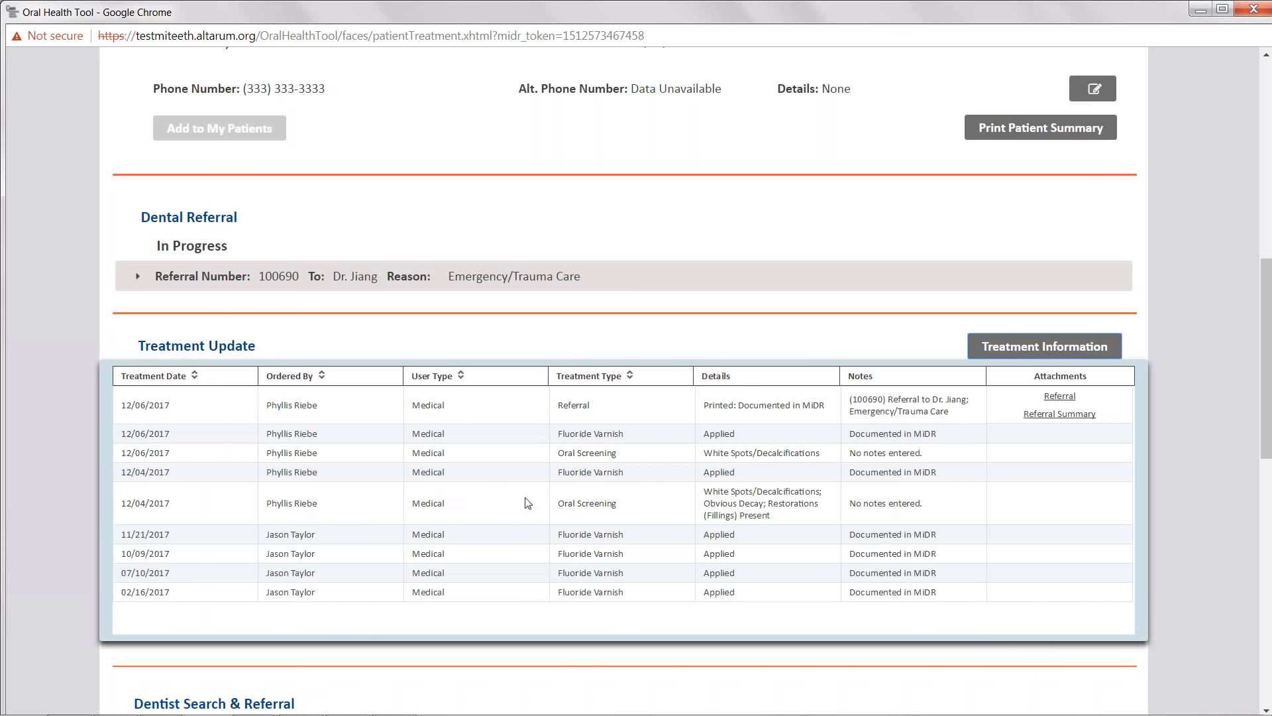
scroll(524, 498, "down", 1)
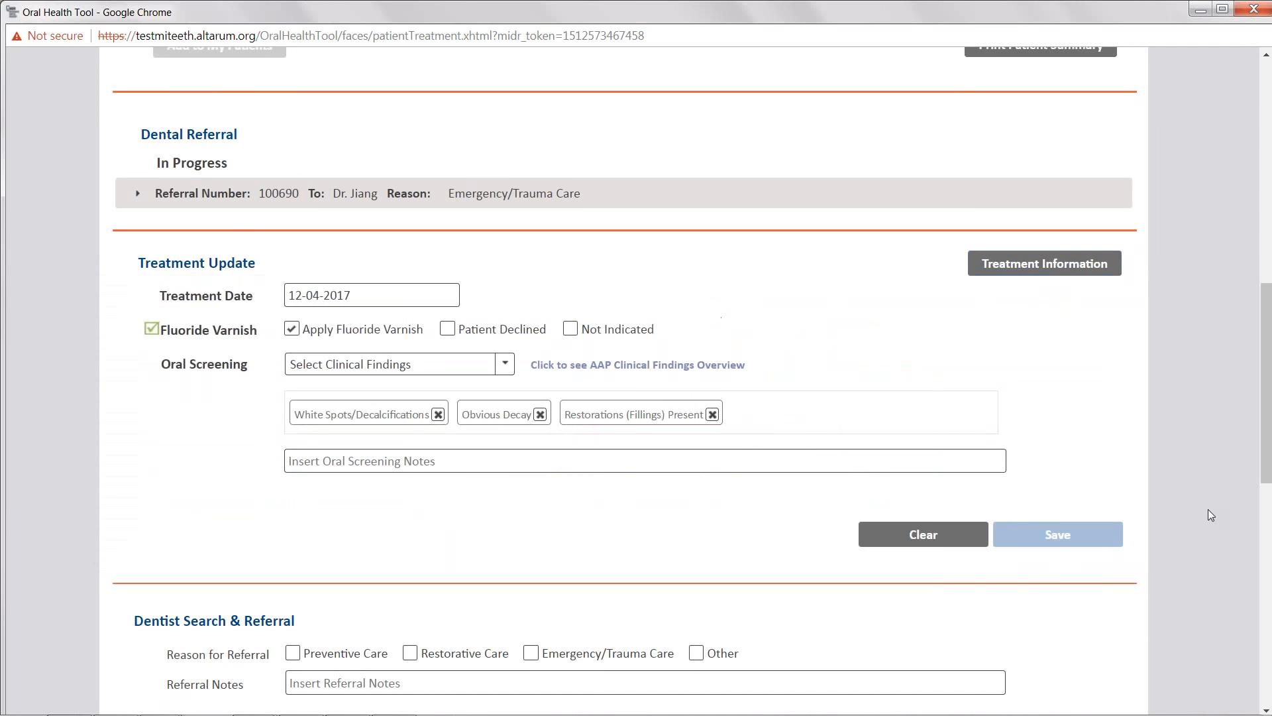
- Choose Restorative Care as the referral reason and enter the note "Patient is complaining about pain in the mouth."
scroll(1188, 493, "down", 3)
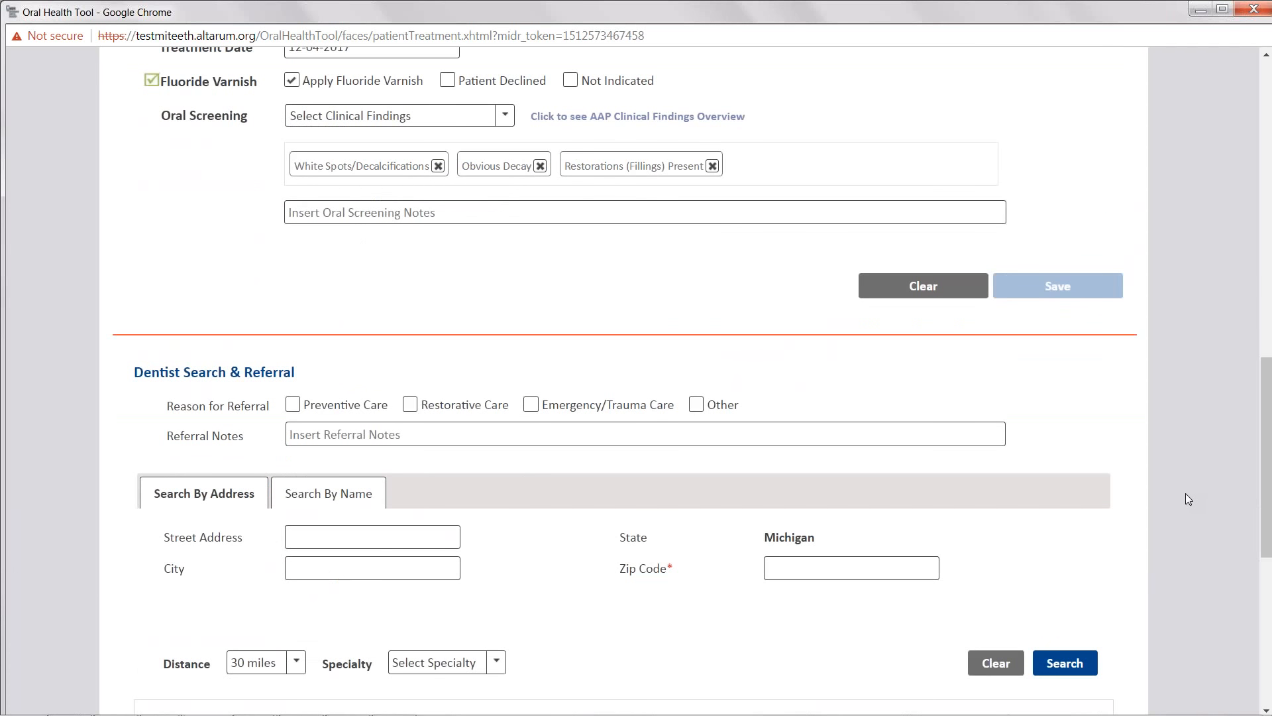
scroll(1183, 498, "down", 2)
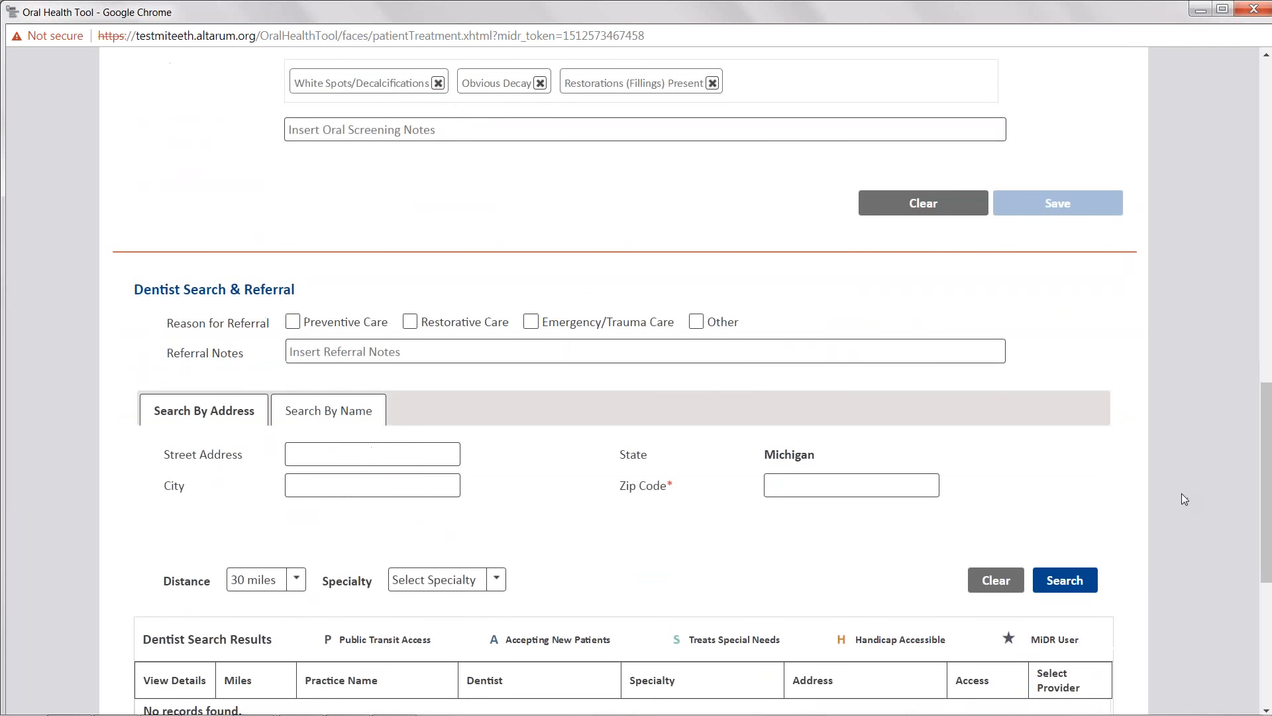
scroll(1181, 494, "down", 1)
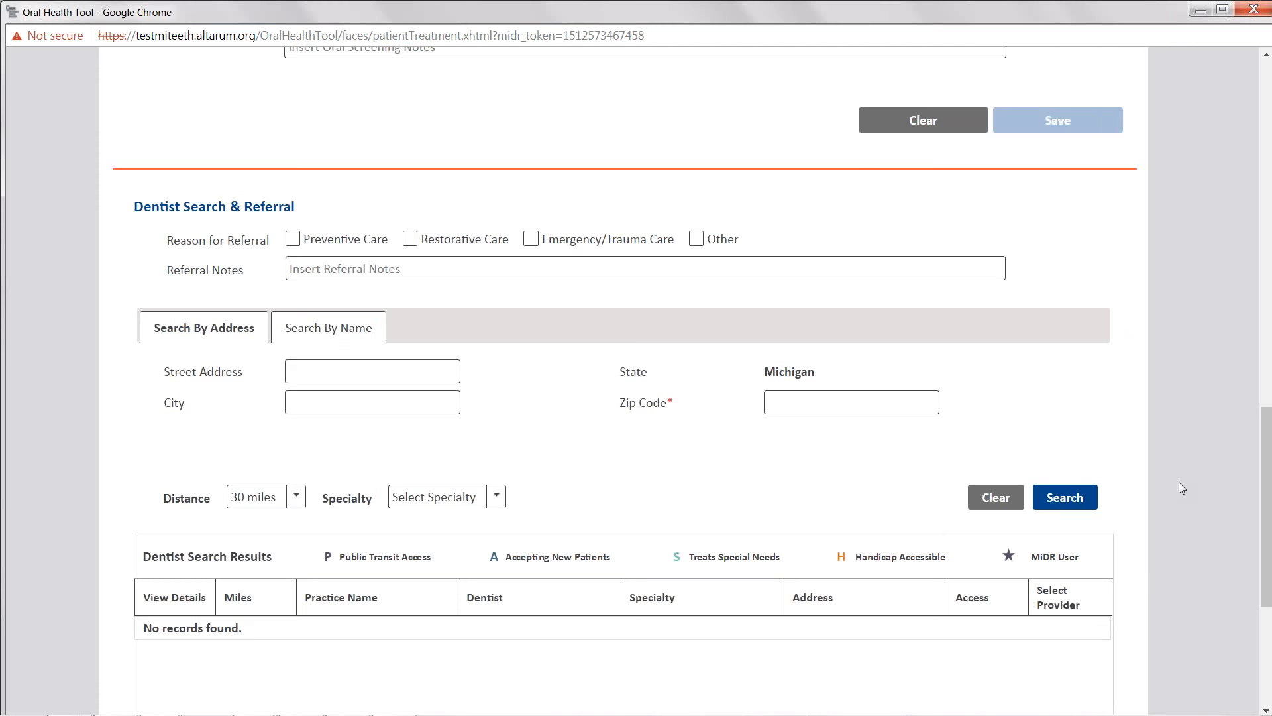
left_click(522, 267)
left_click(409, 240)
left_click(344, 267)
type("Patient")
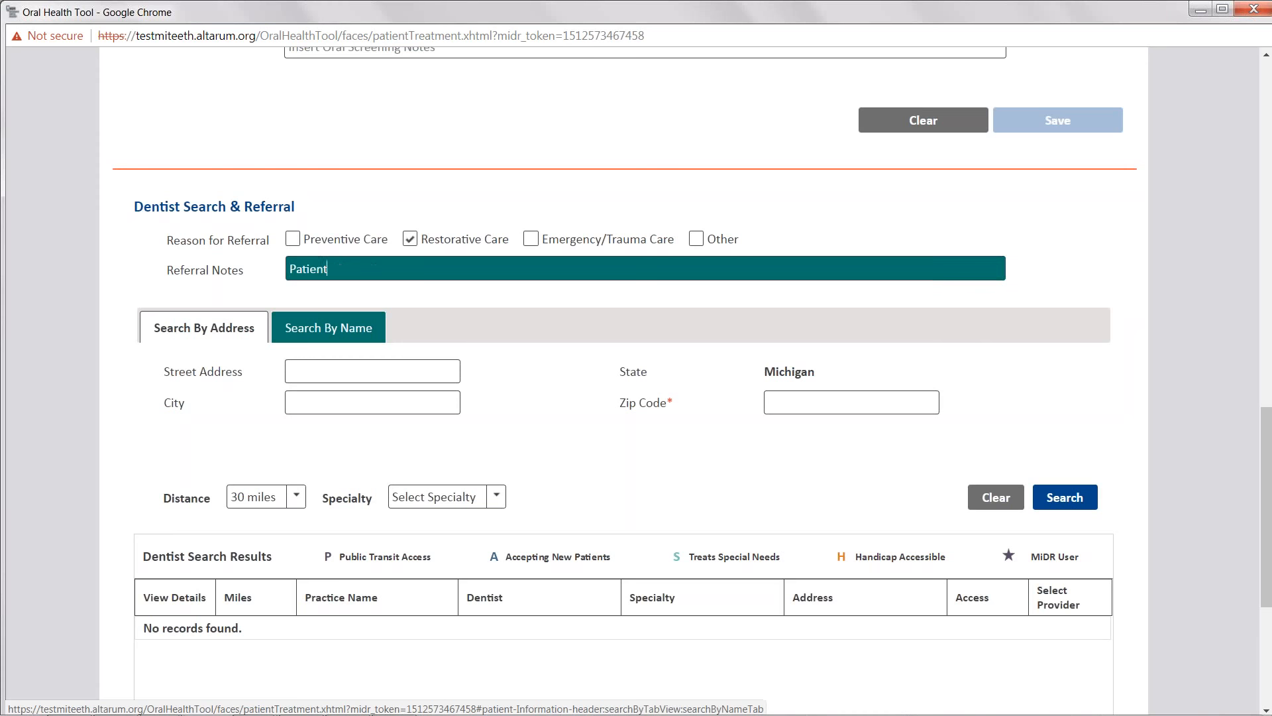
type(" is complaining about pain in teh")
key("BackSpace")
key("BackSpace")
key("BackSpace")
type("he mouth.")
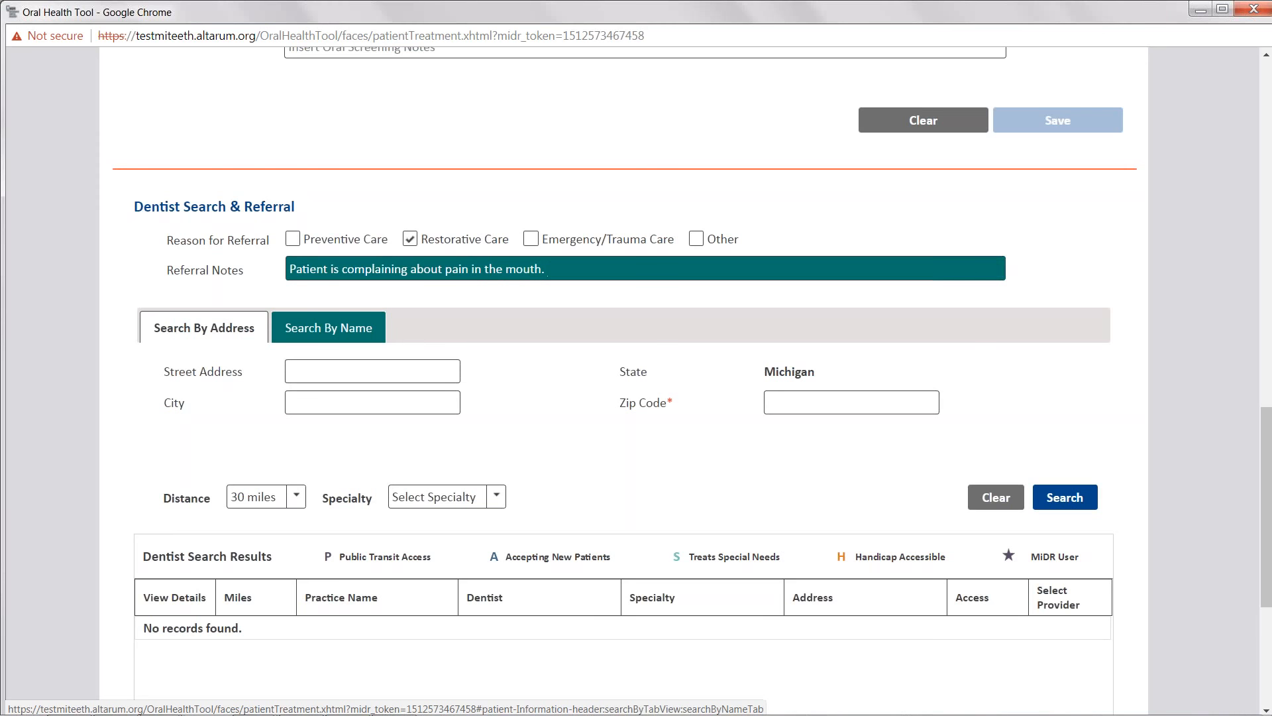
left_click(150, 265)
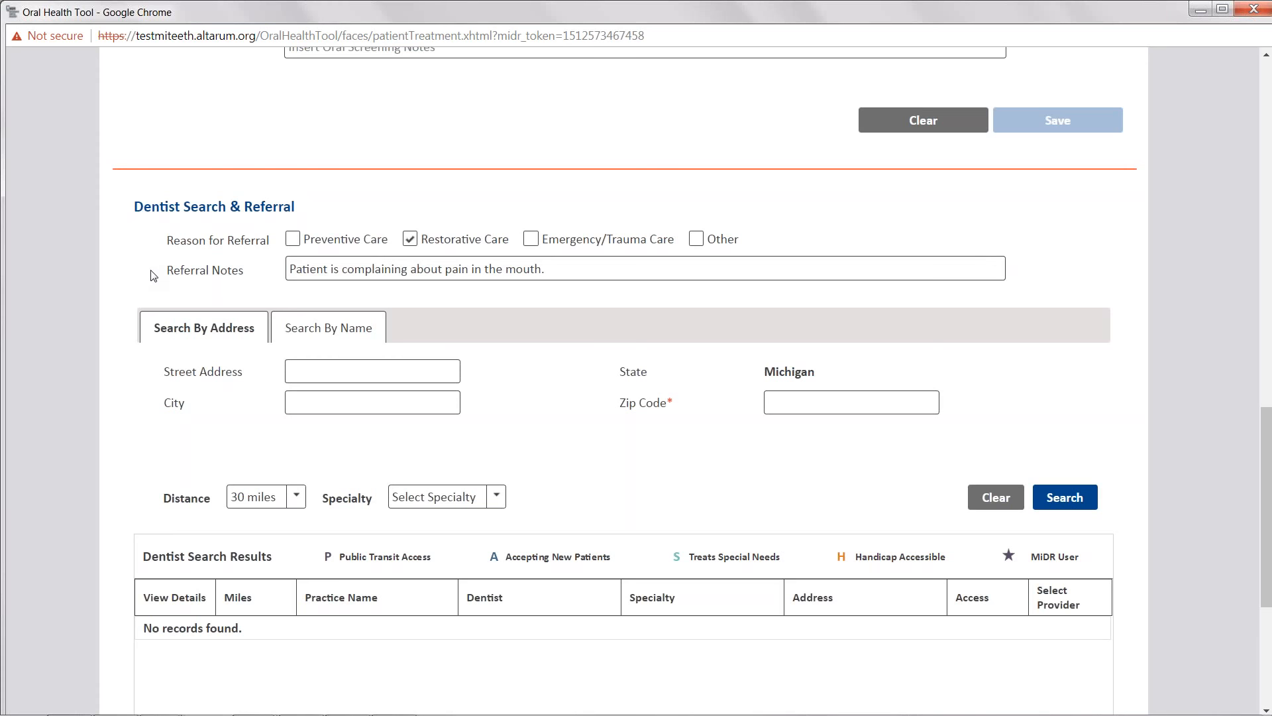
- Search for dentists by name with the last name "sm"
scroll(154, 276, "down", 3)
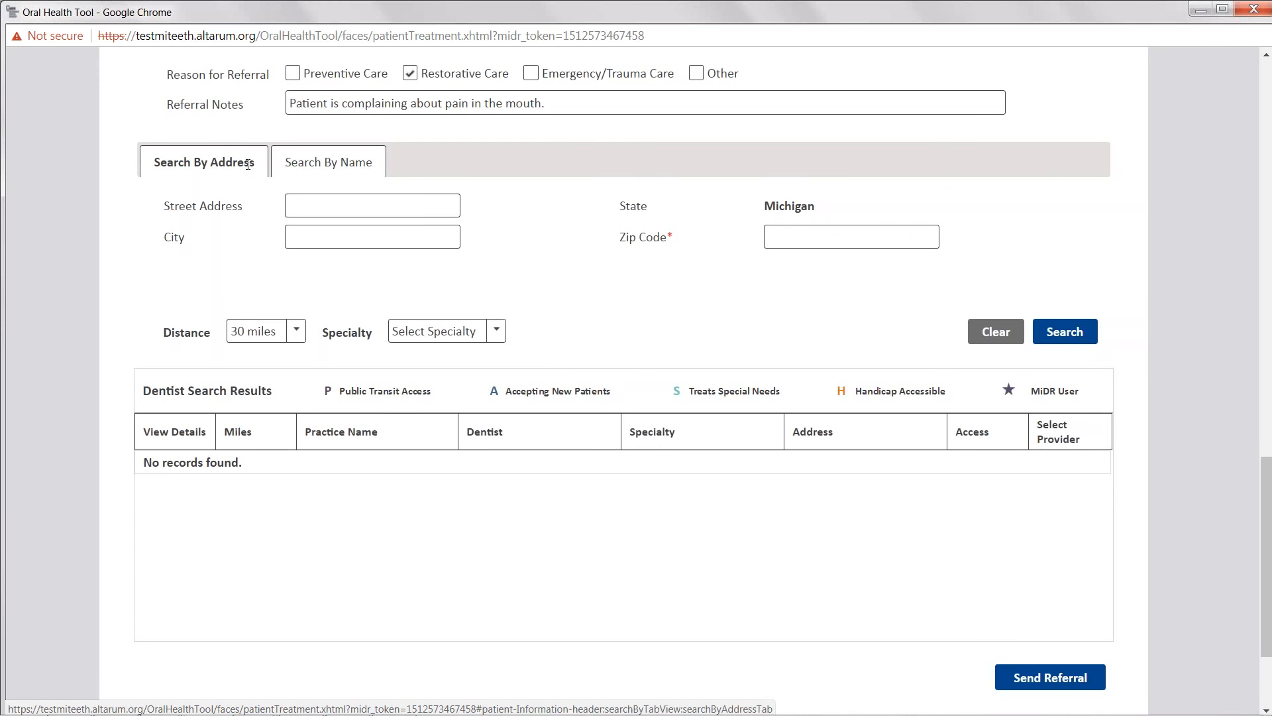
left_click(328, 163)
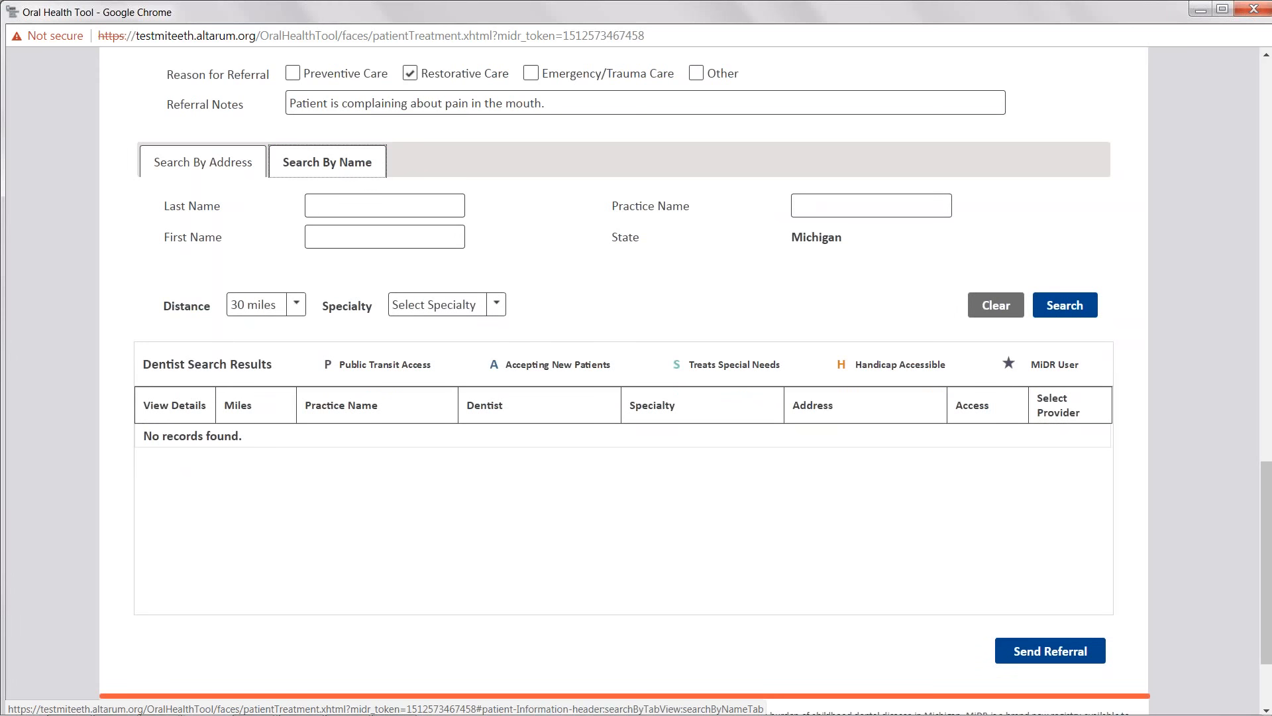
left_click(391, 198)
type("sm")
key("Return")
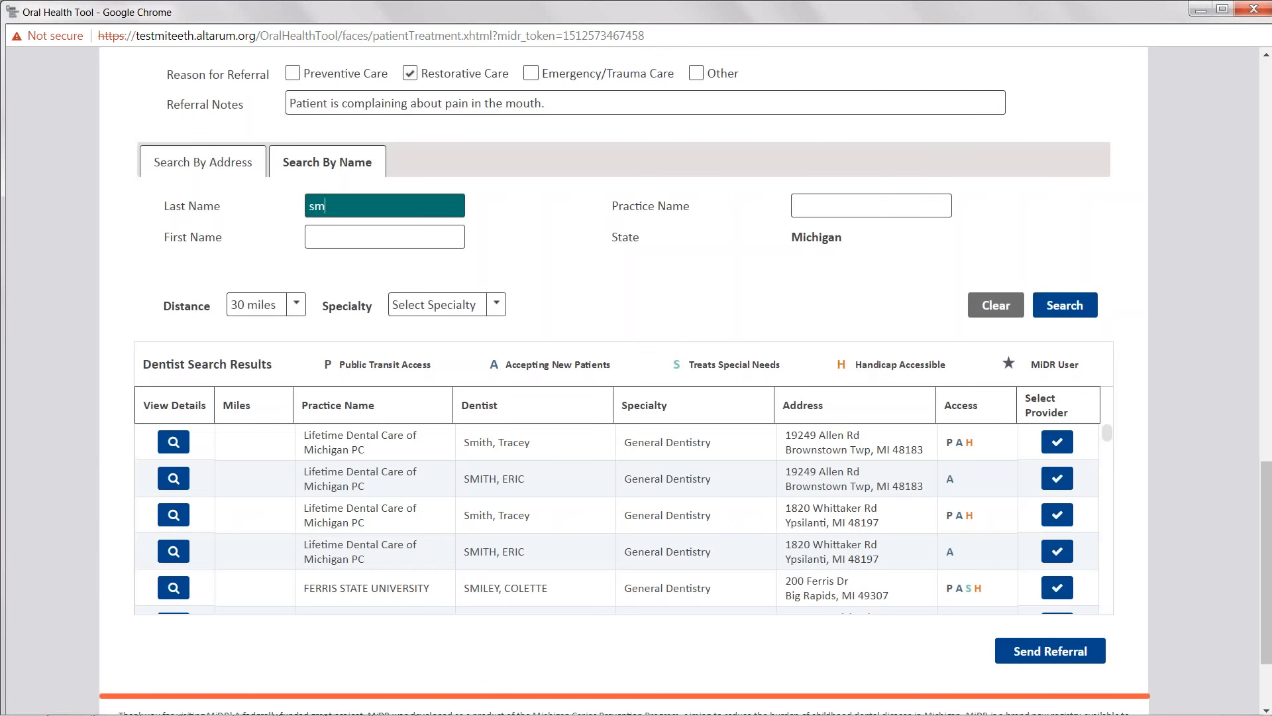
- Browse the dentist search results and review the distance and specialty filter options
scroll(570, 537, "down", 4)
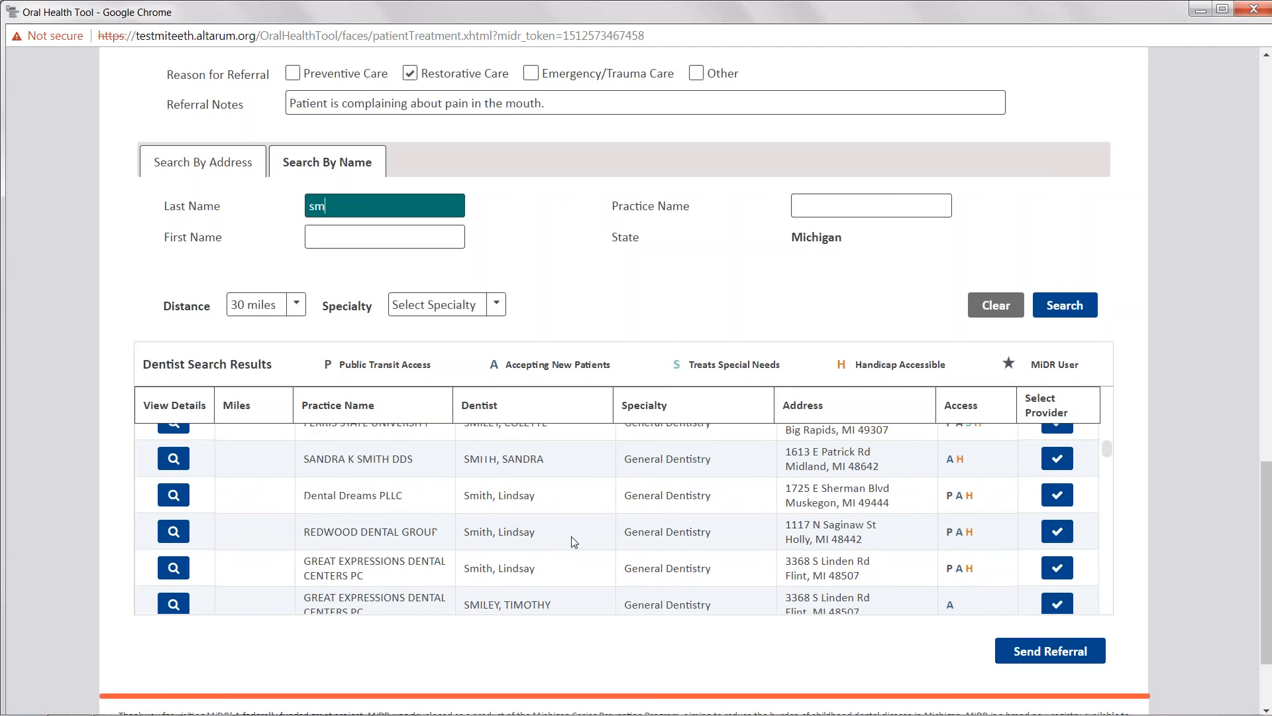
scroll(494, 563, "down", 2)
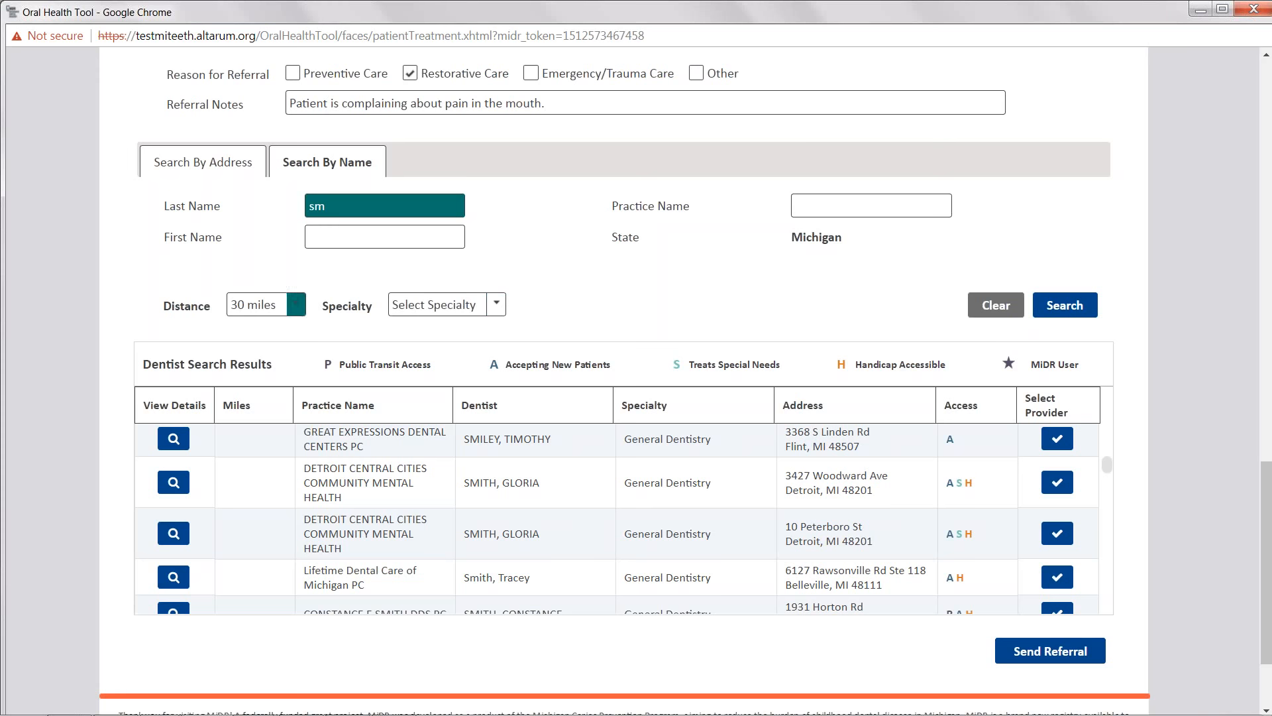
left_click(296, 304)
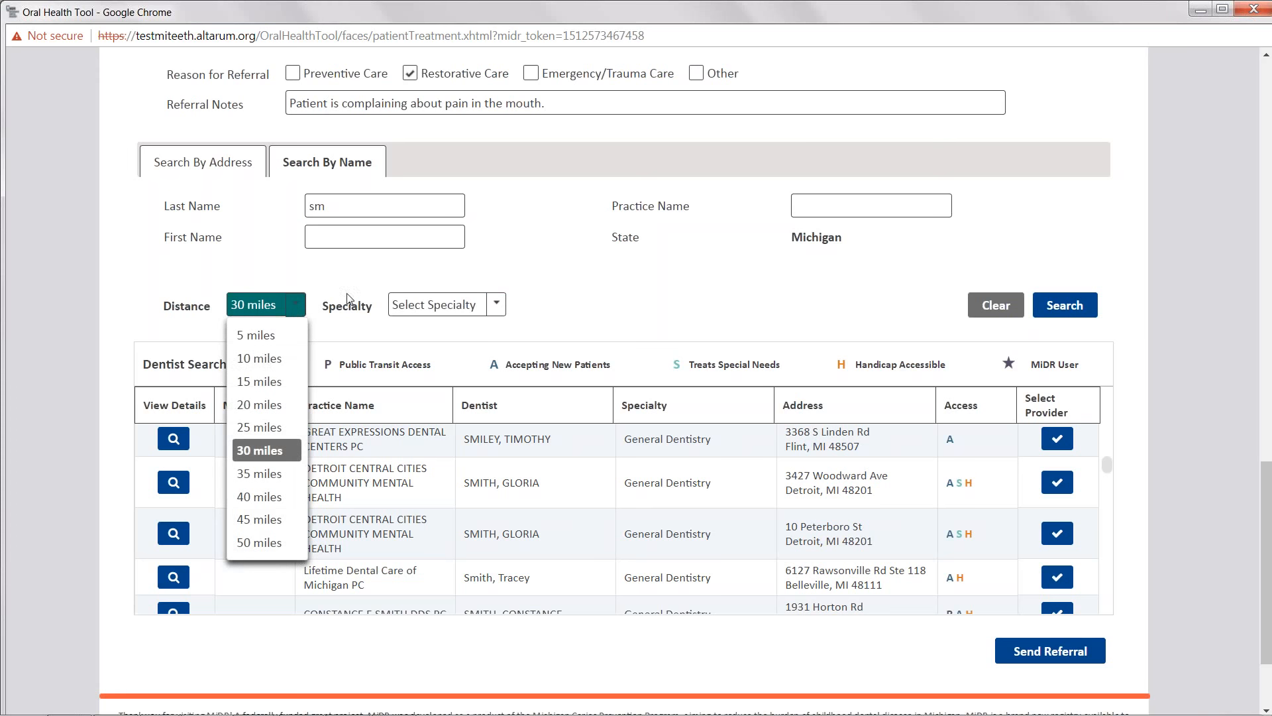
left_click(428, 306)
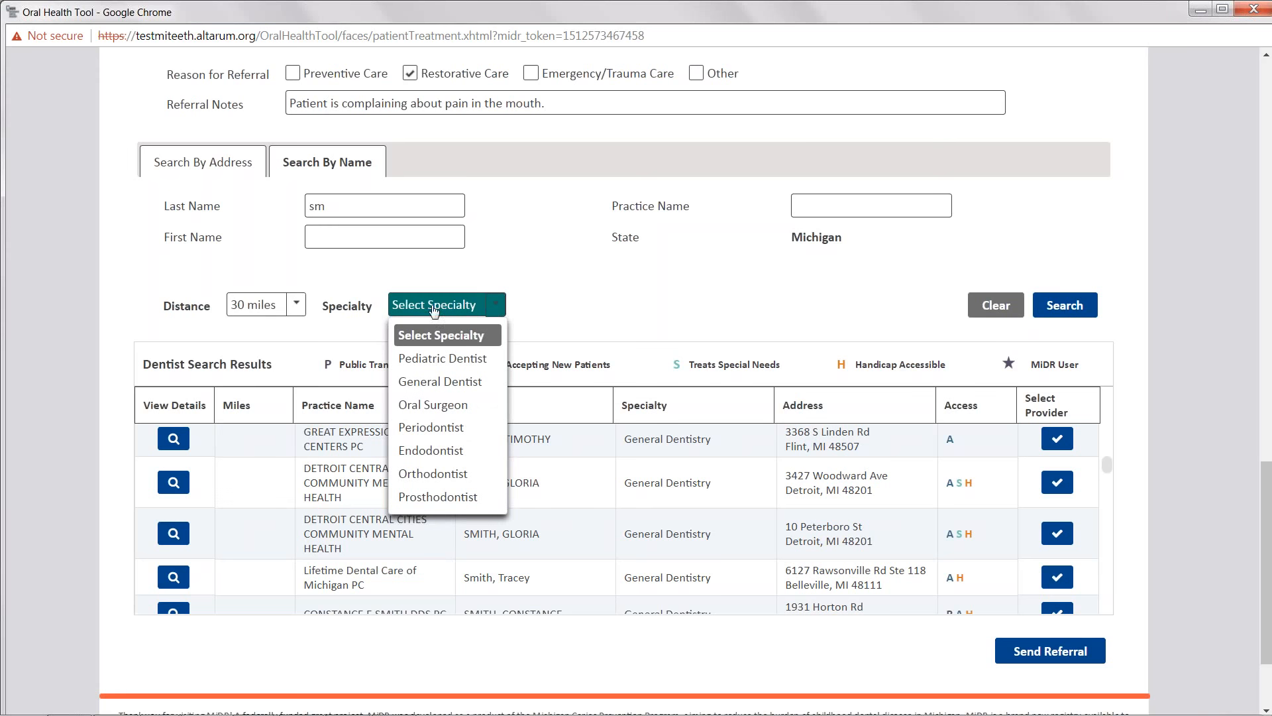
left_click(563, 304)
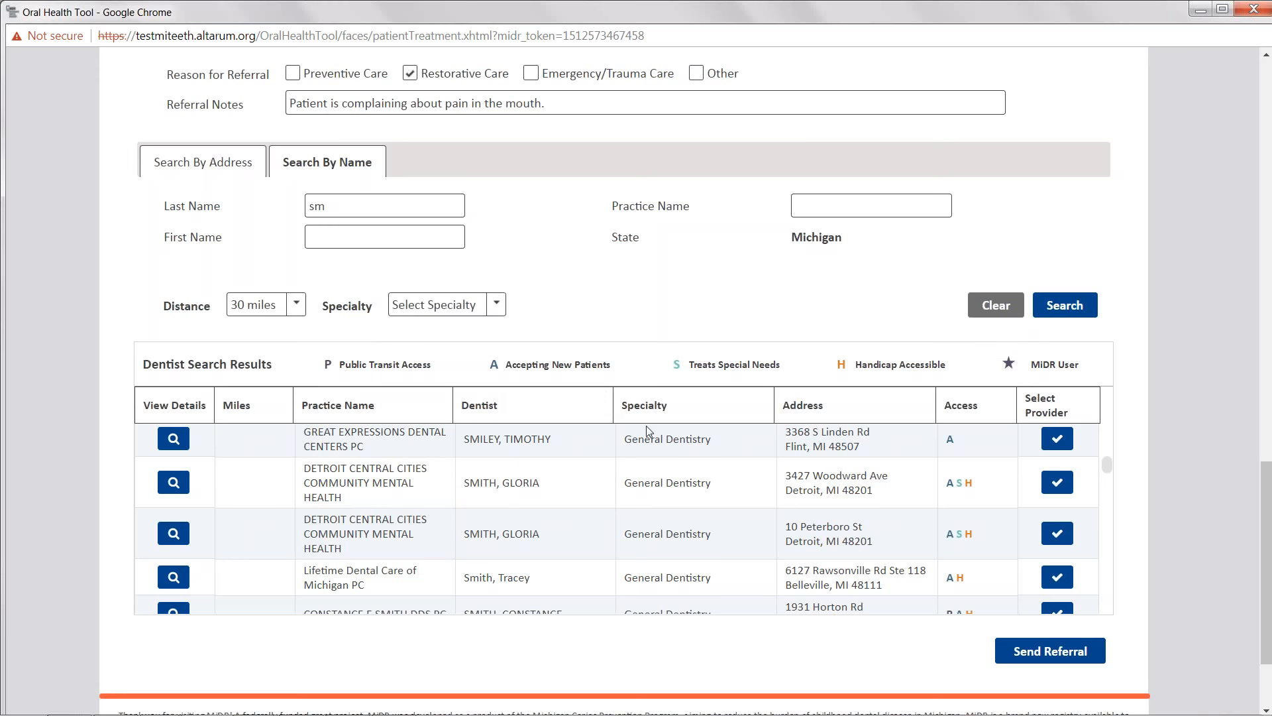
- View the details of the first dentist in the results, close them, and browse the dentist results list
left_click(188, 444)
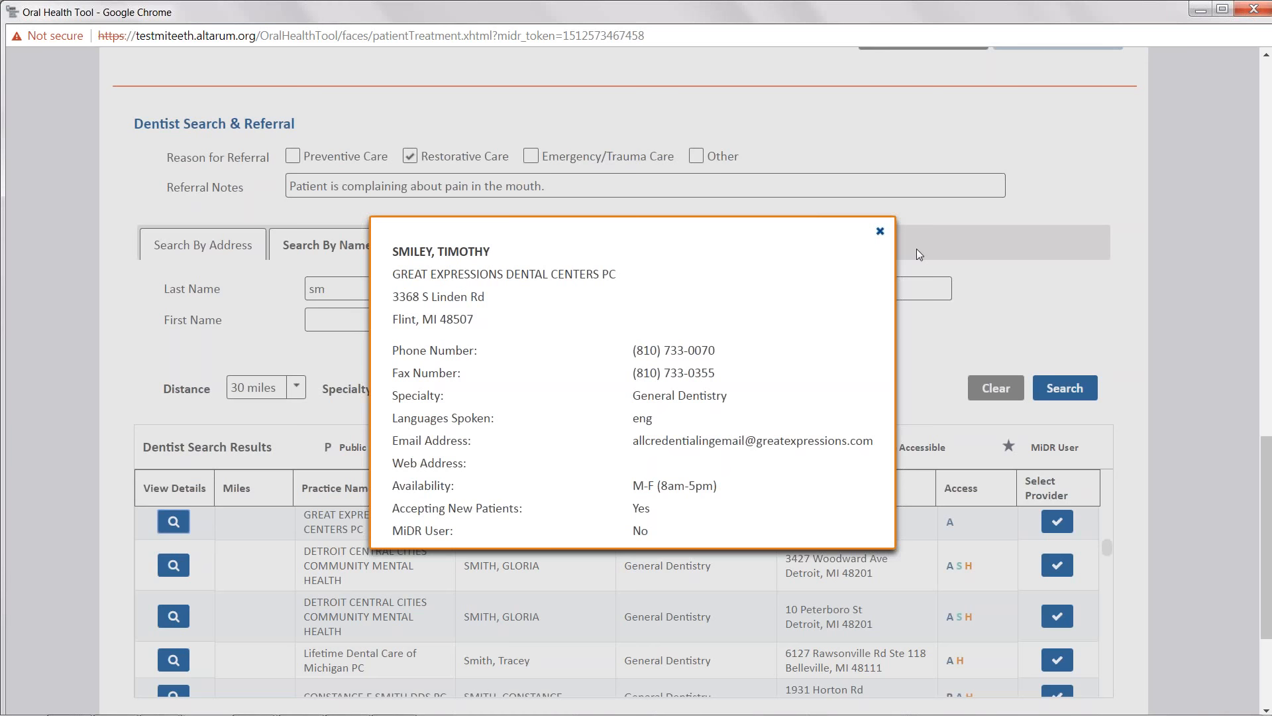
left_click(880, 230)
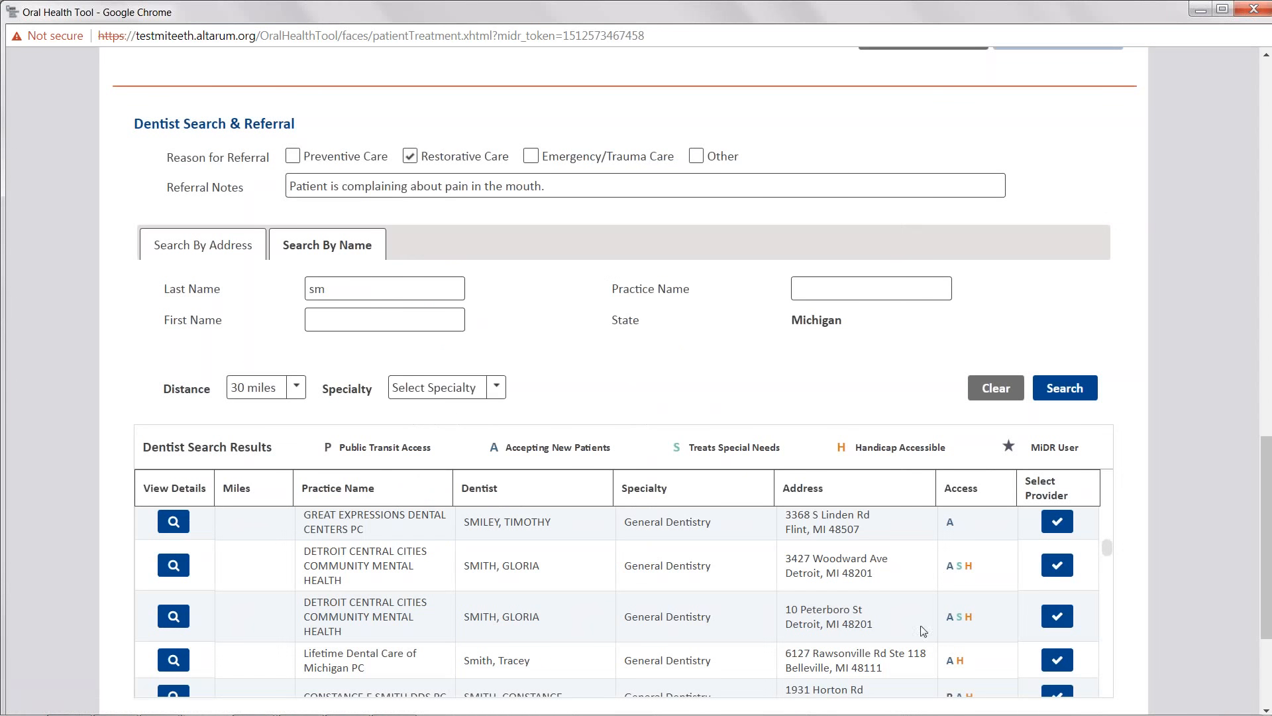
scroll(924, 629, "down", 3)
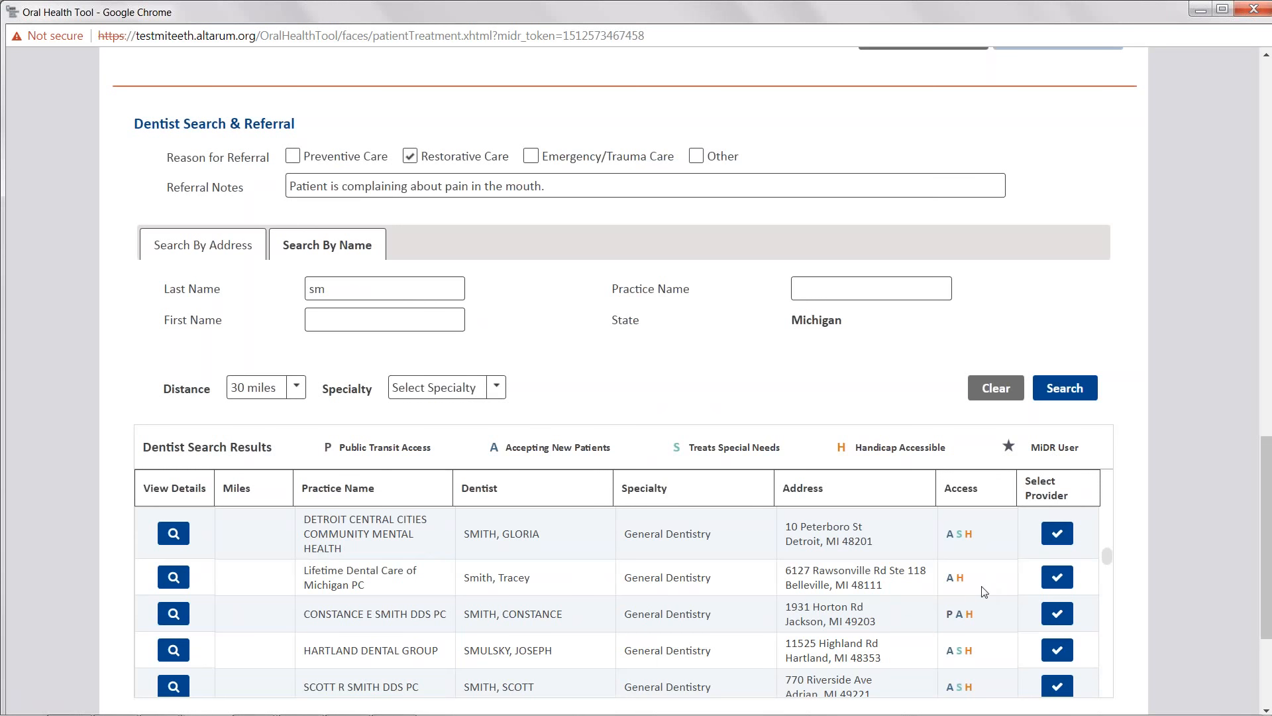
scroll(954, 588, "up", 2)
scroll(940, 583, "up", 3)
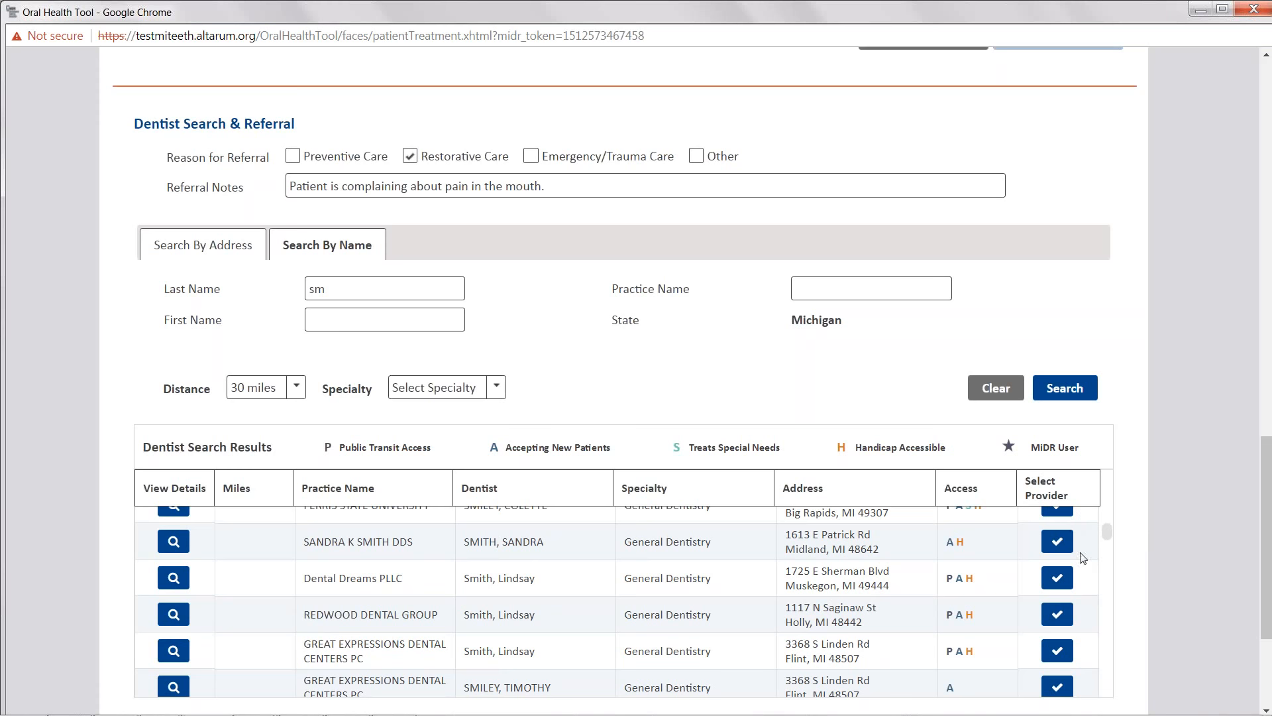
left_click(1055, 542)
scroll(1127, 548, "down", 1)
scroll(1127, 549, "down", 1)
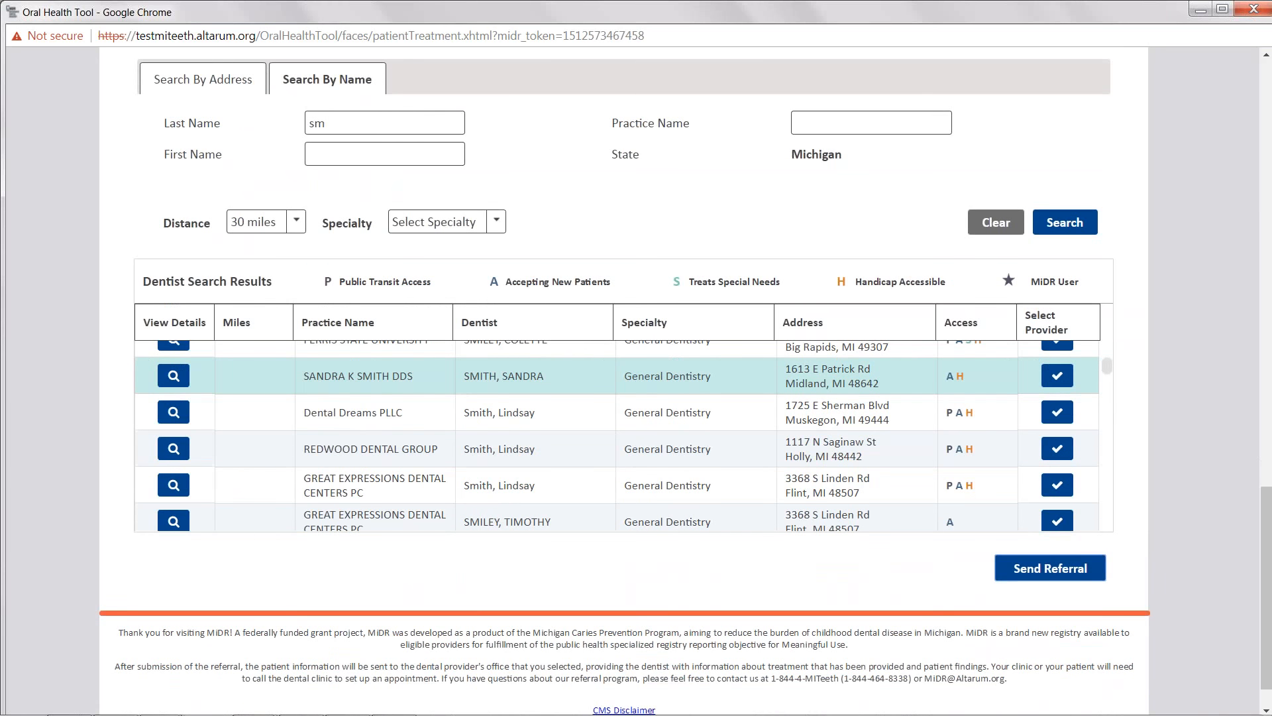
left_click(1050, 568)
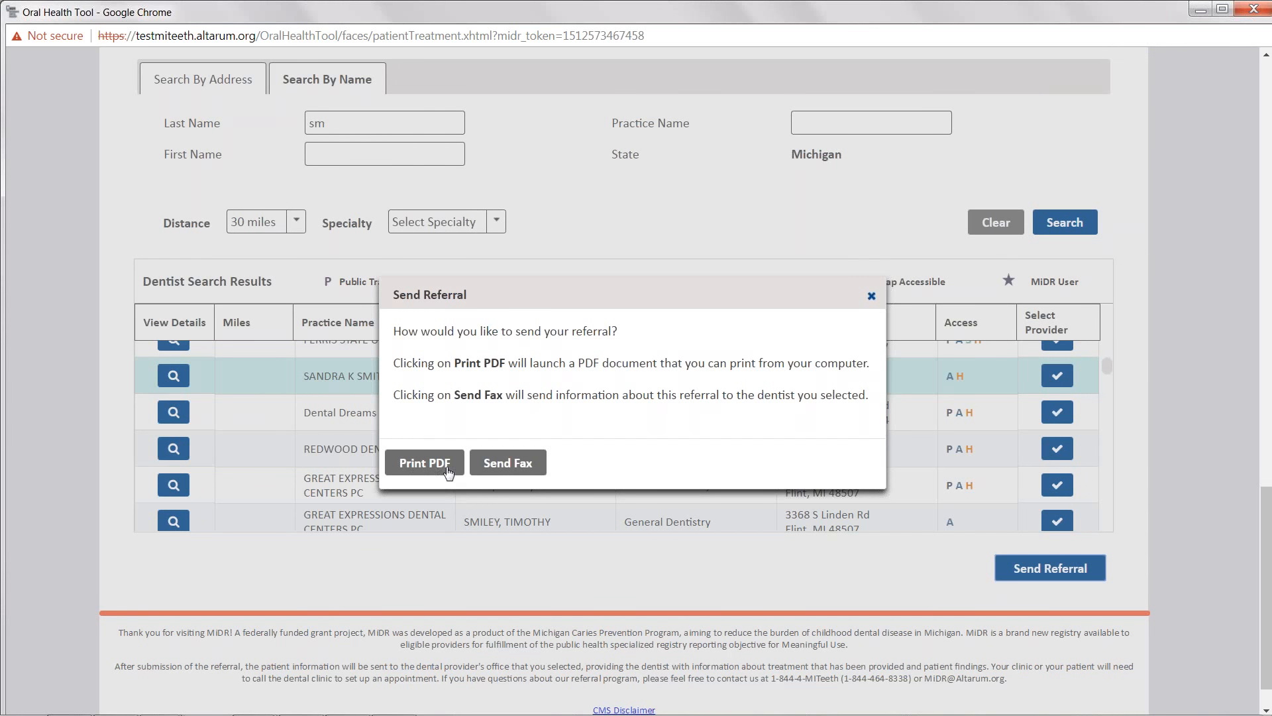
left_click(494, 464)
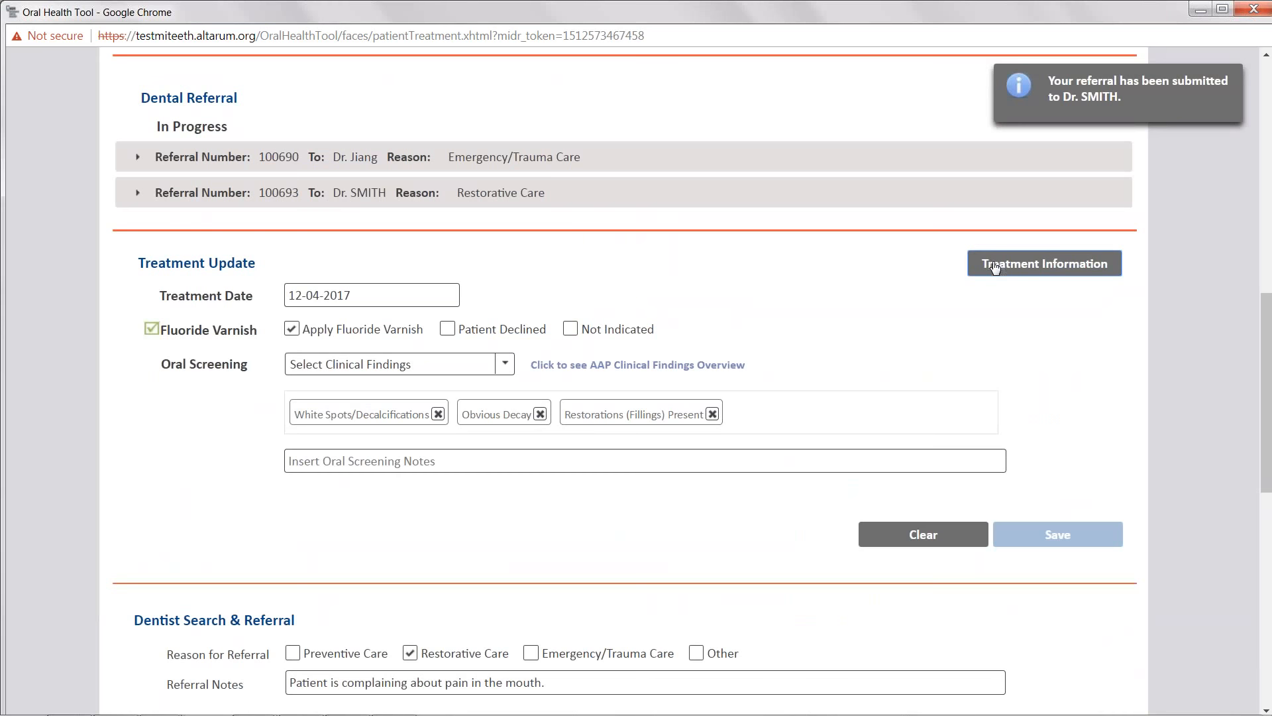
- Open the treatment information history and view the referral document of the new Dr. SMITH referral
left_click(995, 267)
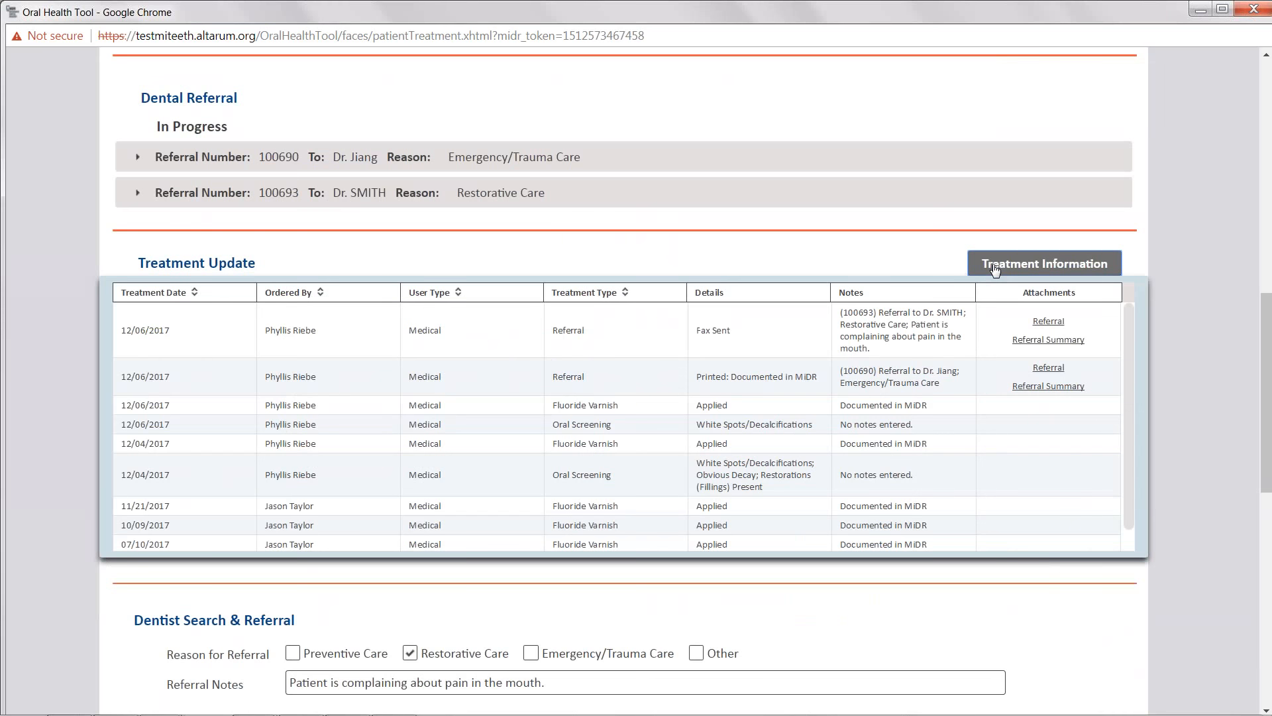
left_click(1048, 322)
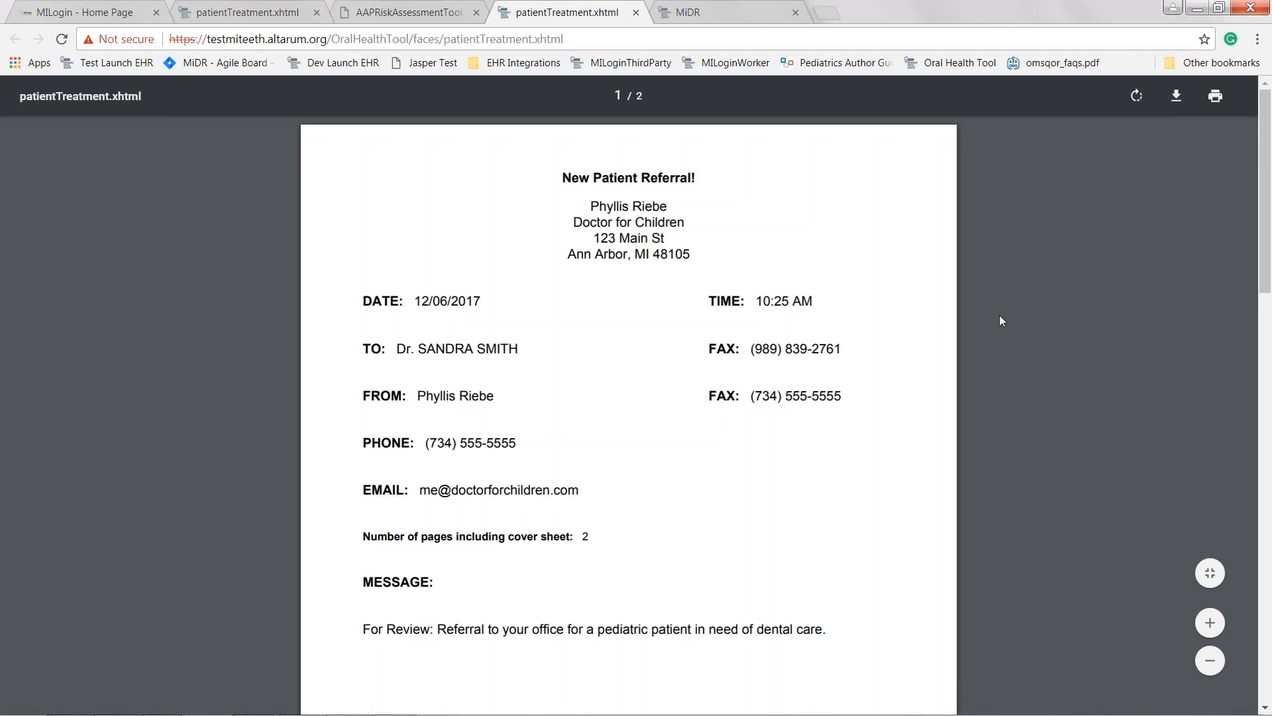
scroll(1000, 320, "down", 4)
scroll(1001, 321, "down", 10)
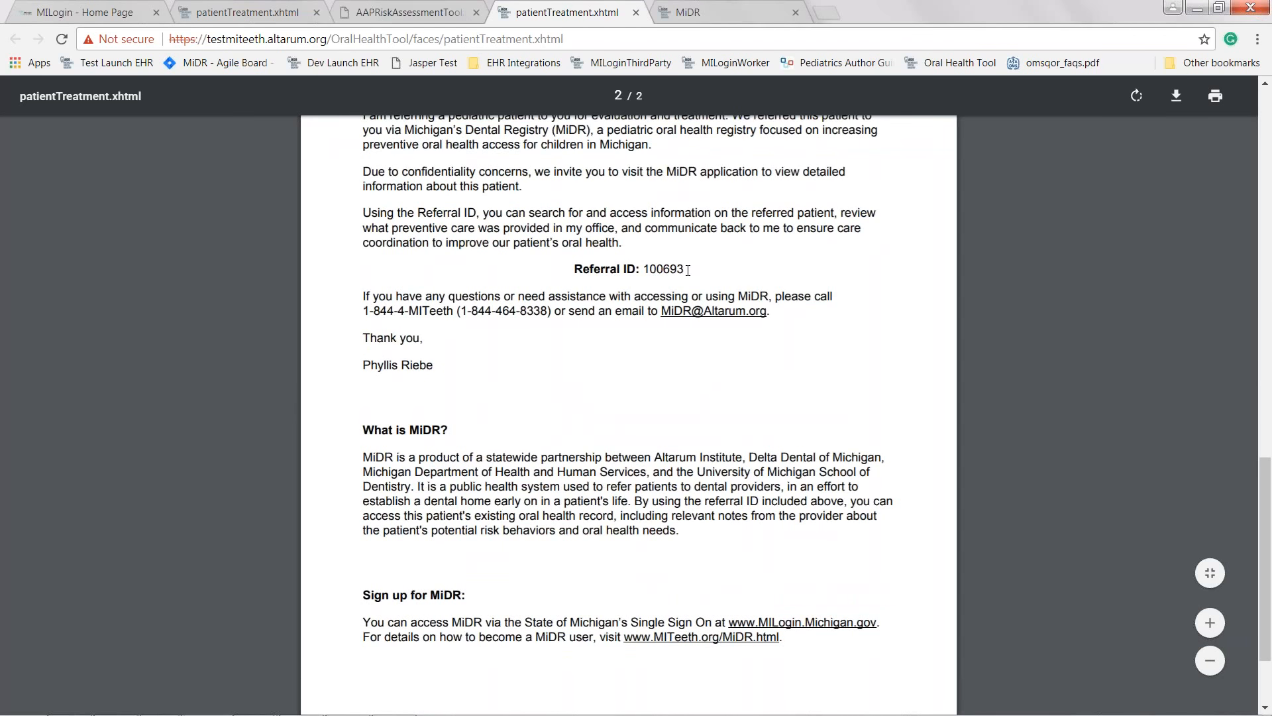
key("alt+Tab")
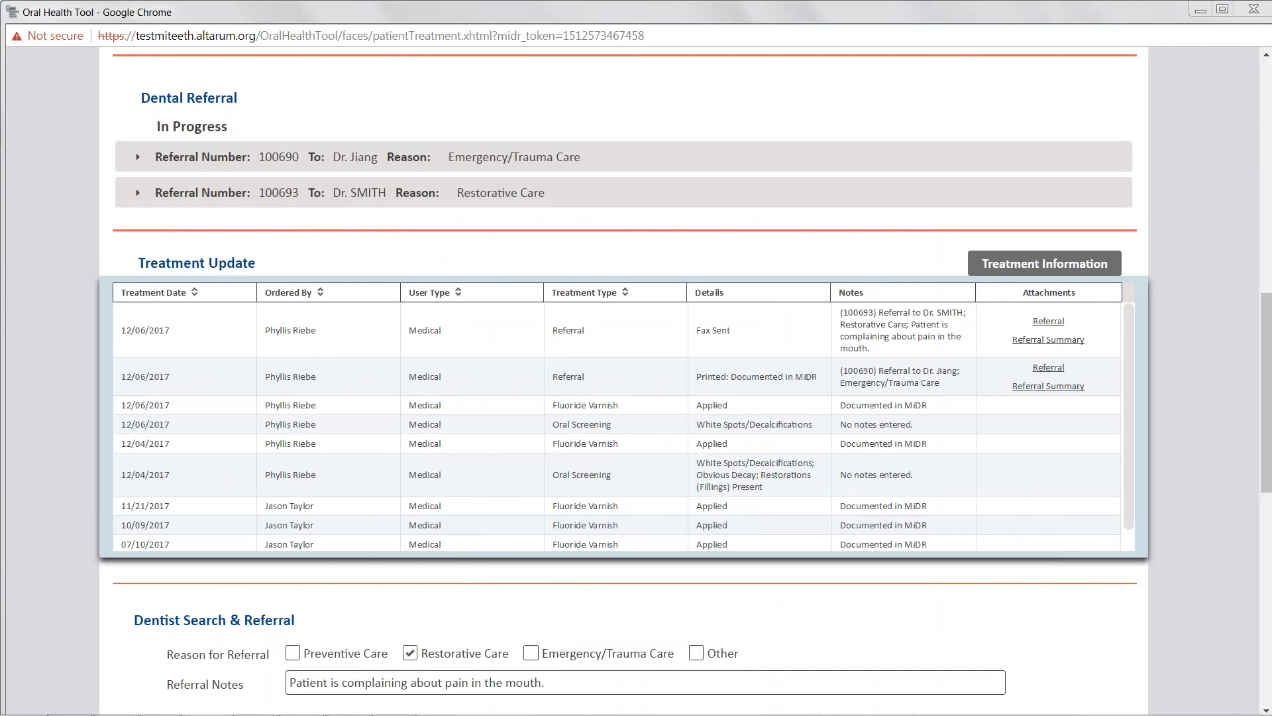
- Open the referral summary of the new Dr. SMITH referral and read through it
left_click(1045, 340)
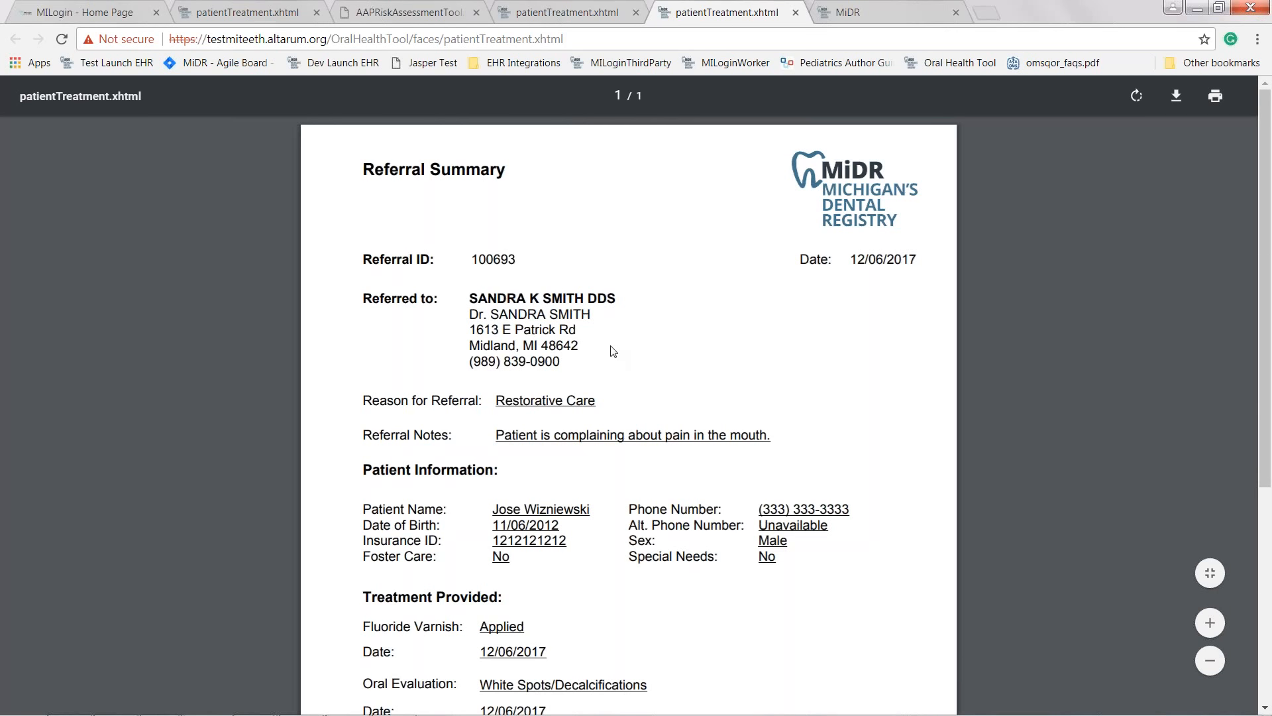
scroll(713, 535, "down", 1)
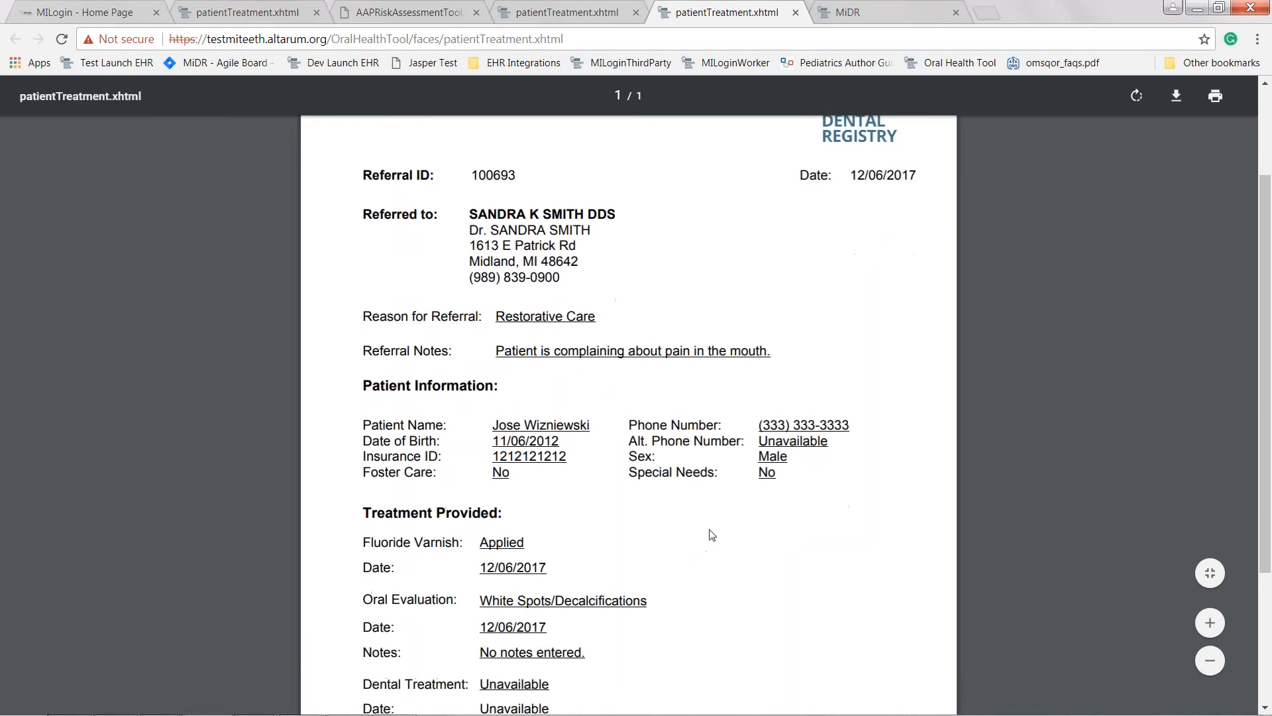
scroll(713, 535, "down", 1)
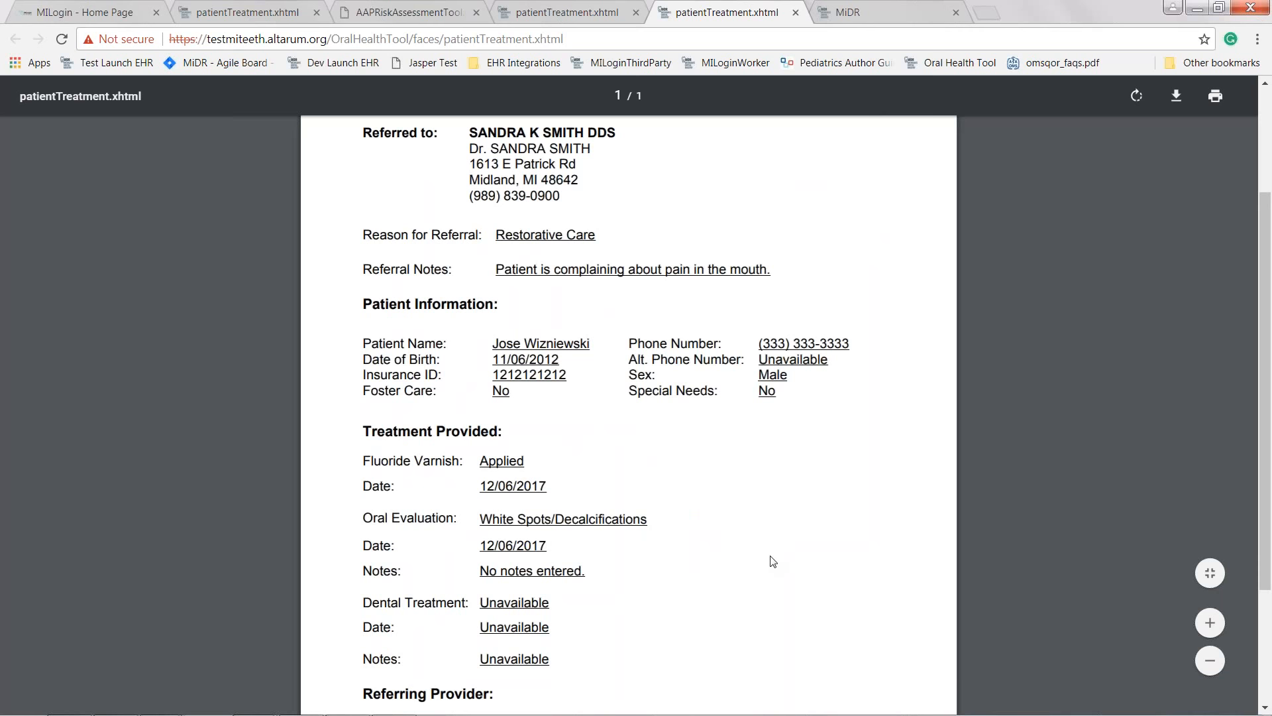
key("alt+Tab")
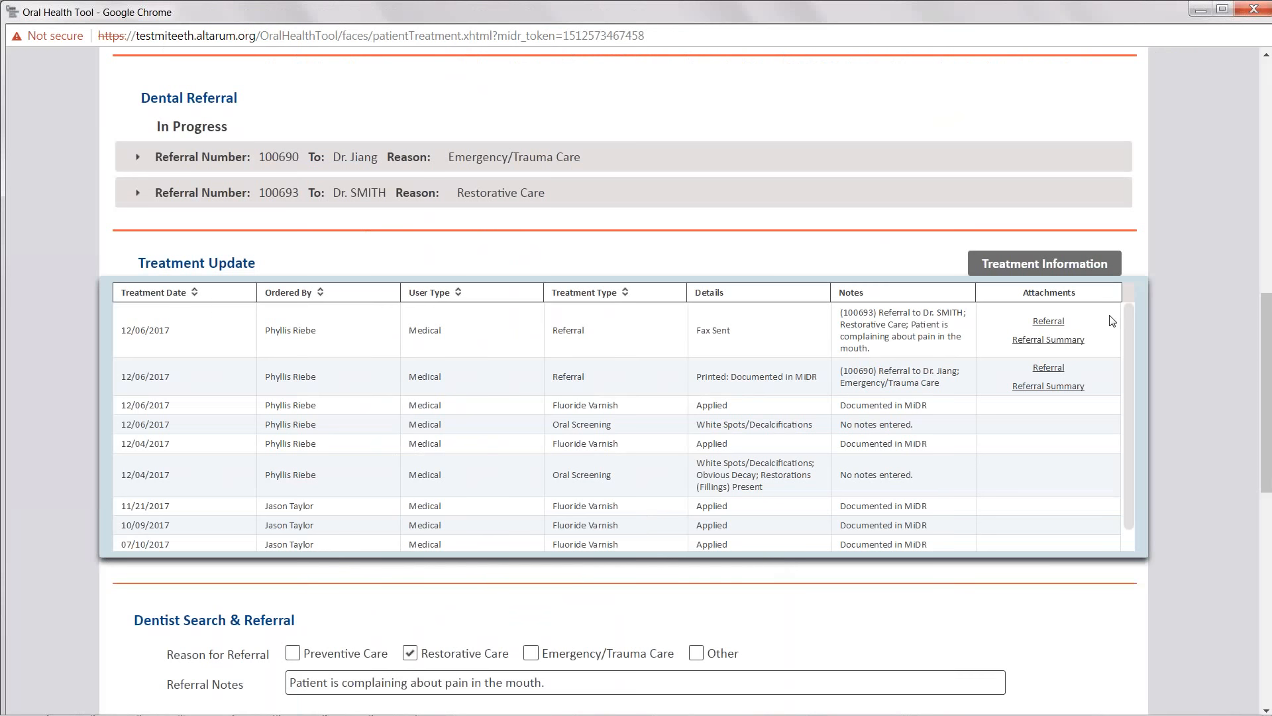
- Open the Contact us feedback form from the page header and close it again
scroll(914, 267, "up", 4)
scroll(916, 270, "up", 6)
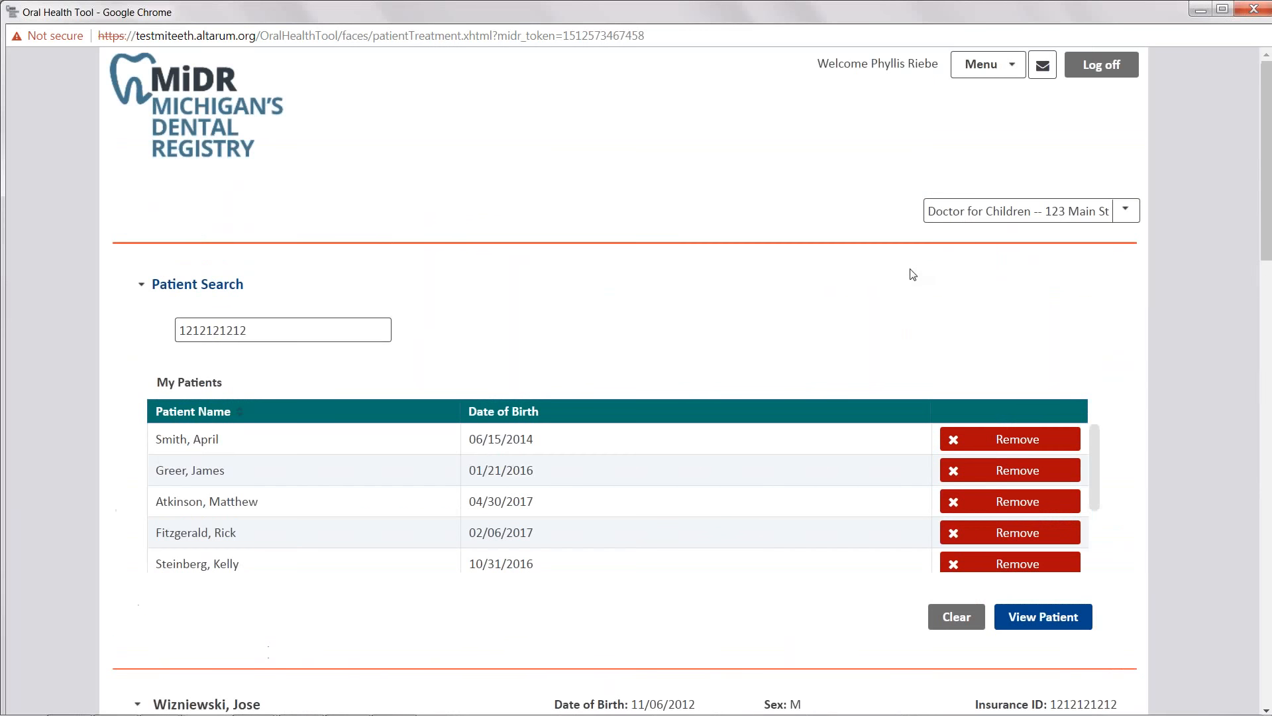
left_click(998, 67)
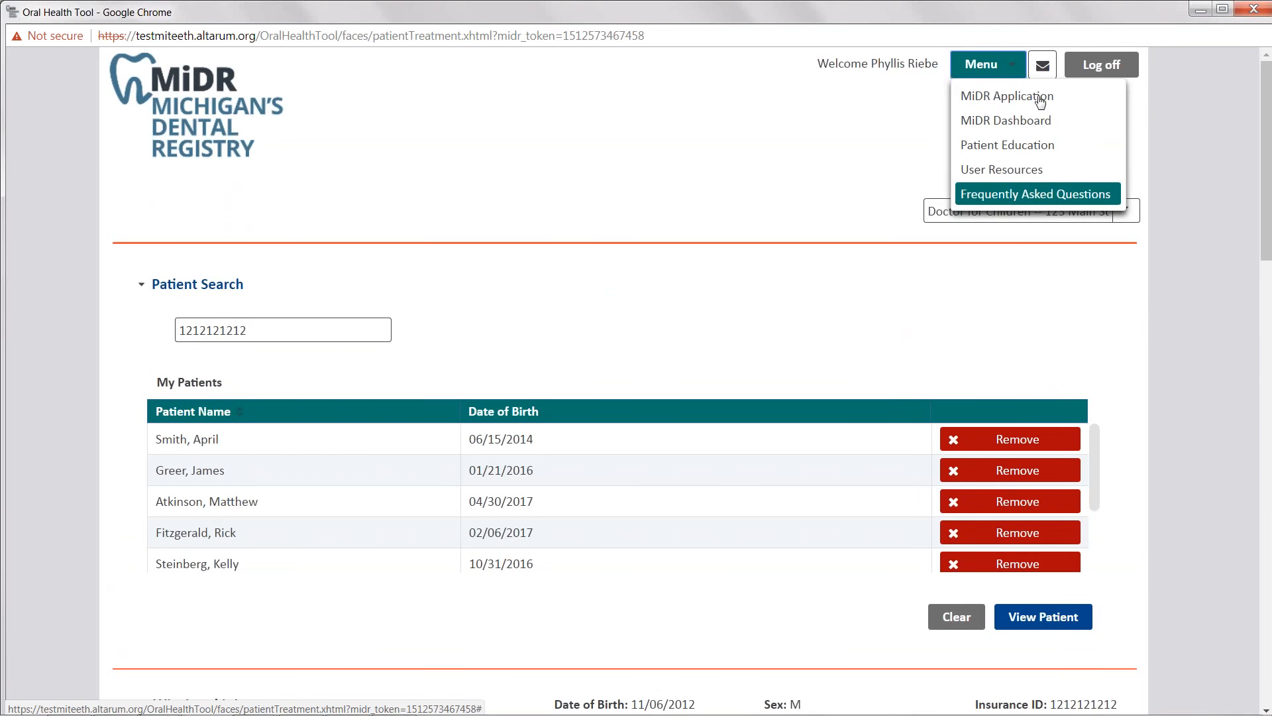
left_click(1042, 65)
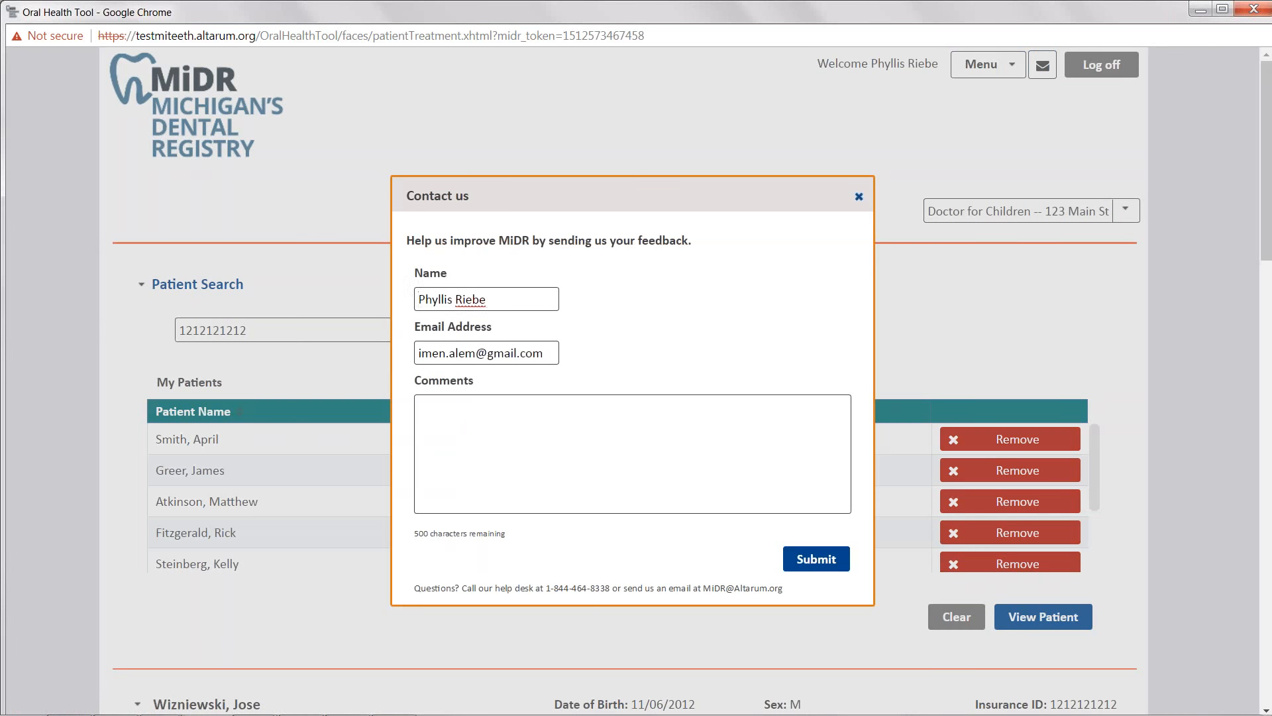
left_click(859, 196)
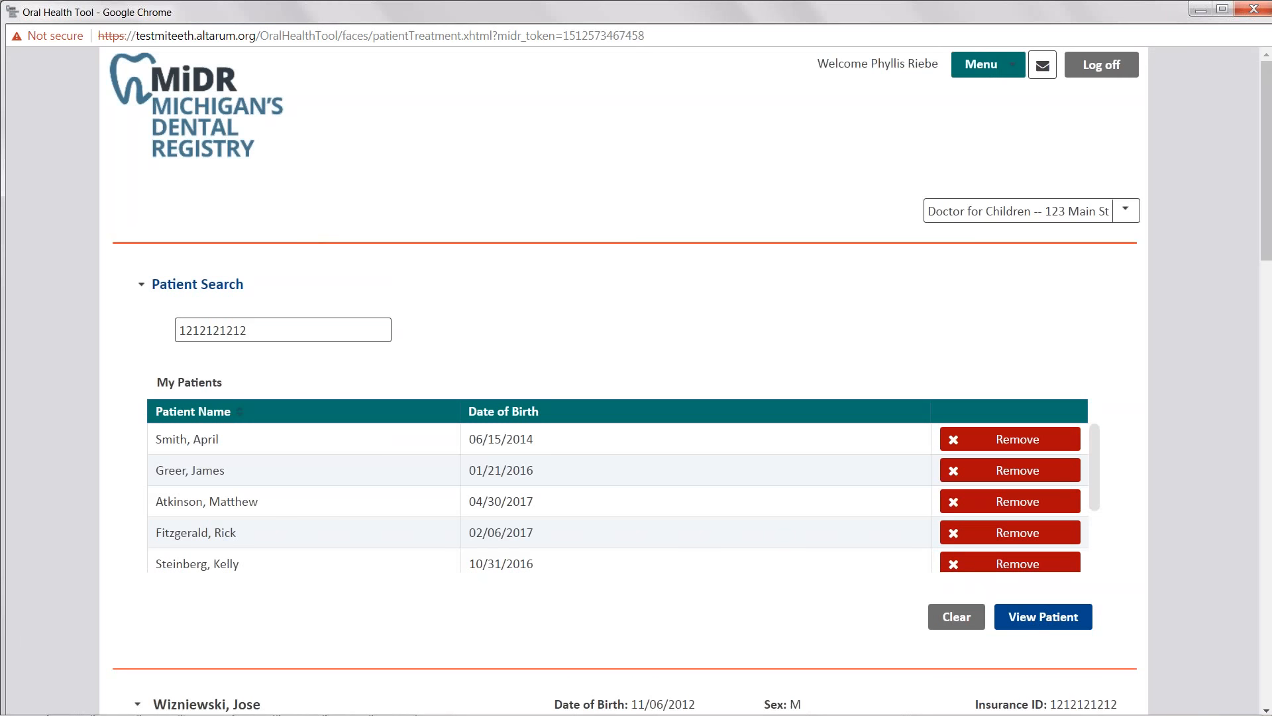
- Open the MiDR Dashboard from the menu and review its statistics and charts
left_click(988, 65)
left_click(1006, 120)
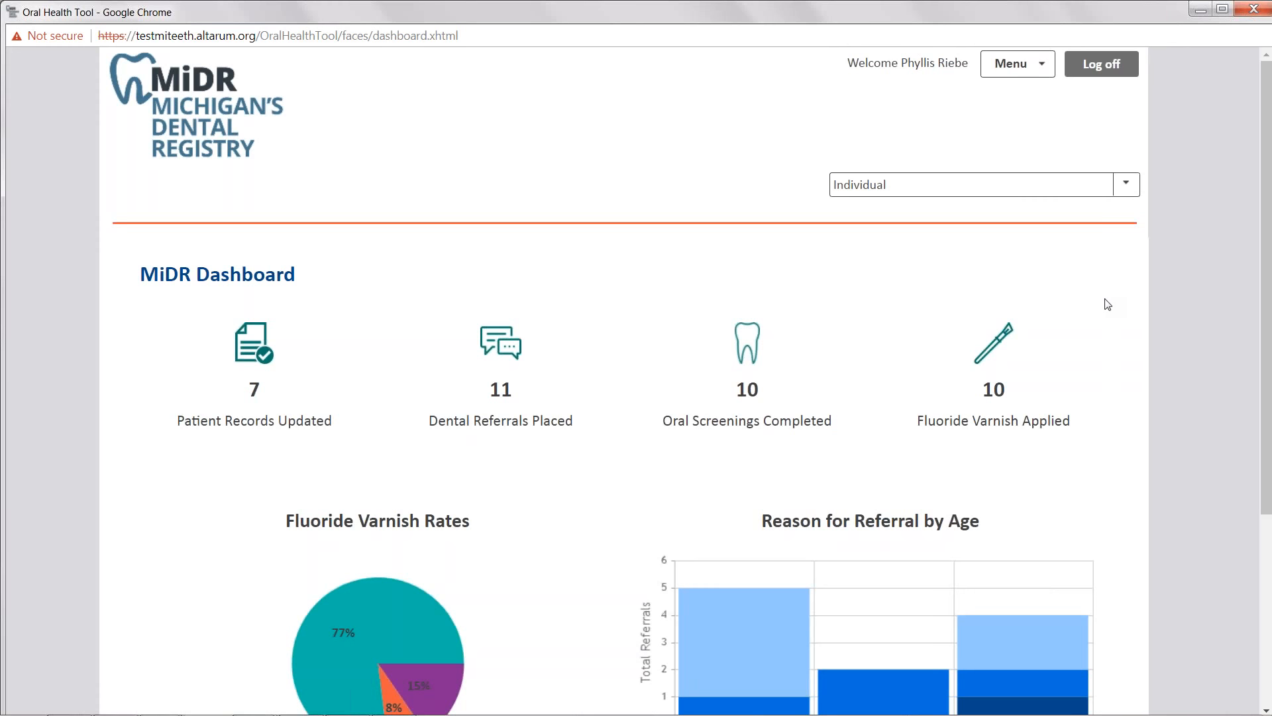
scroll(1117, 326, "down", 1)
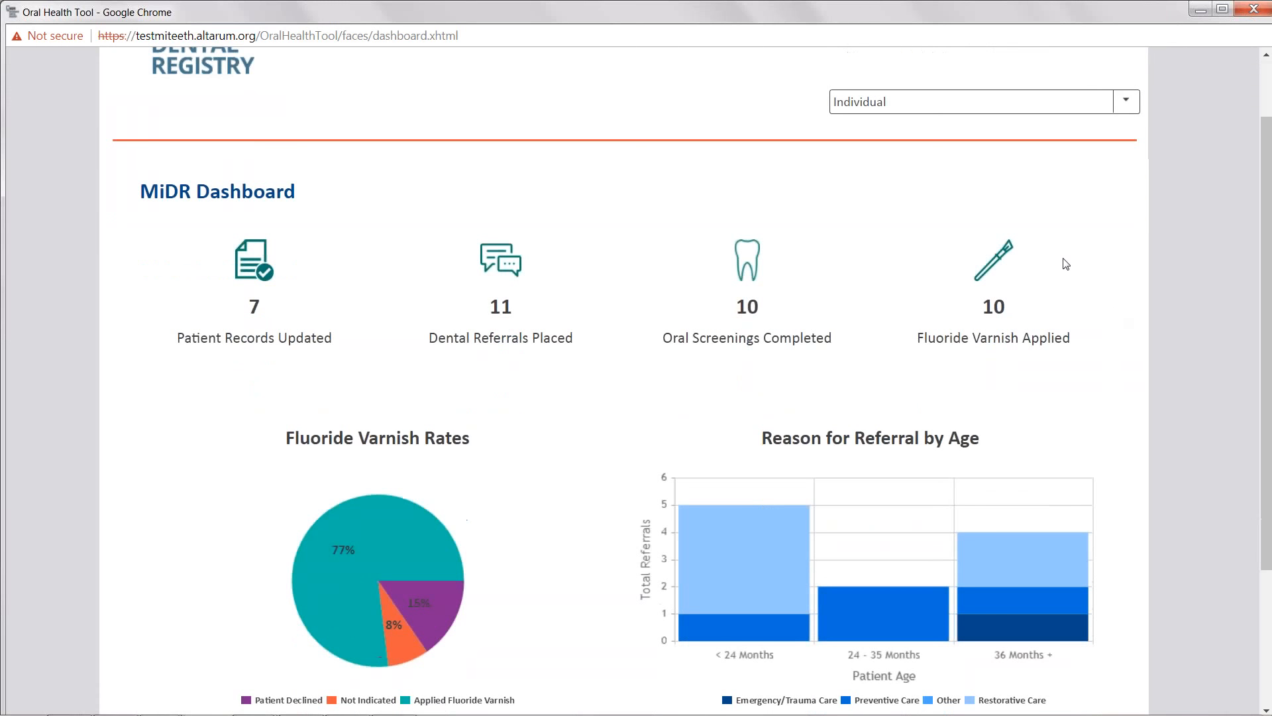
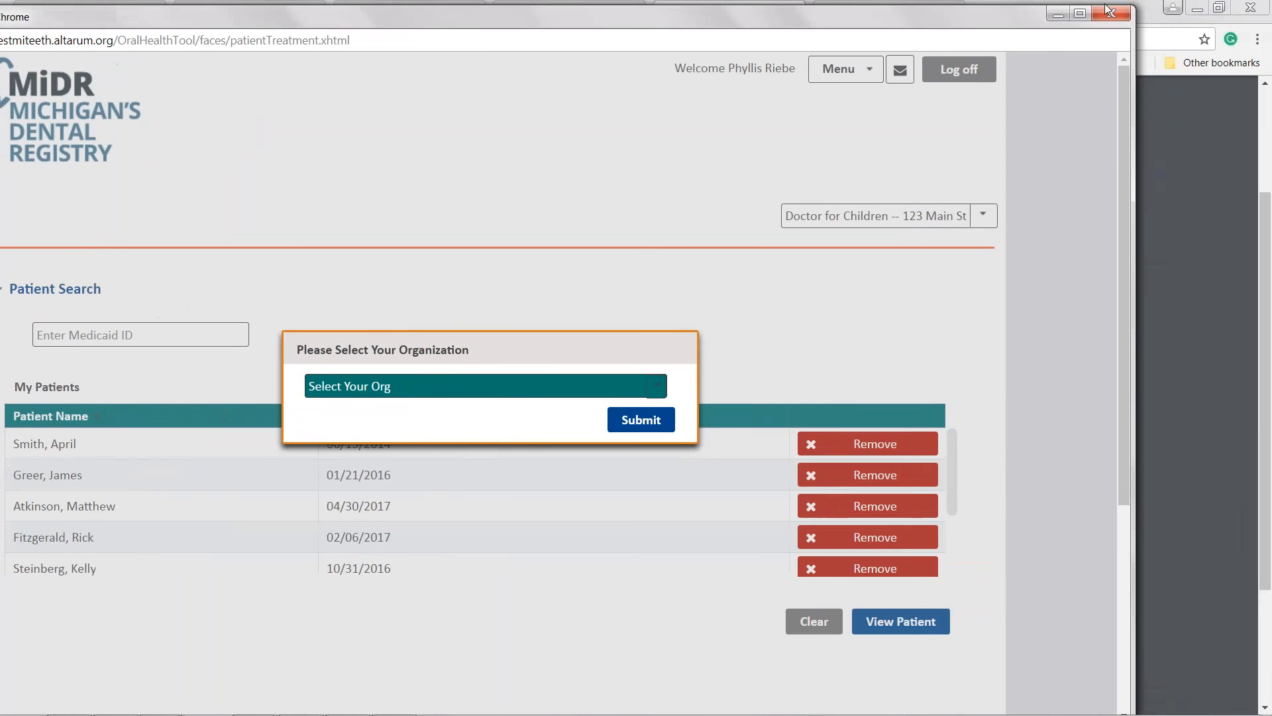
- Close the previous MiDR window and highlight the referral ID on the Dr. SMITH referral summary
left_click(1110, 12)
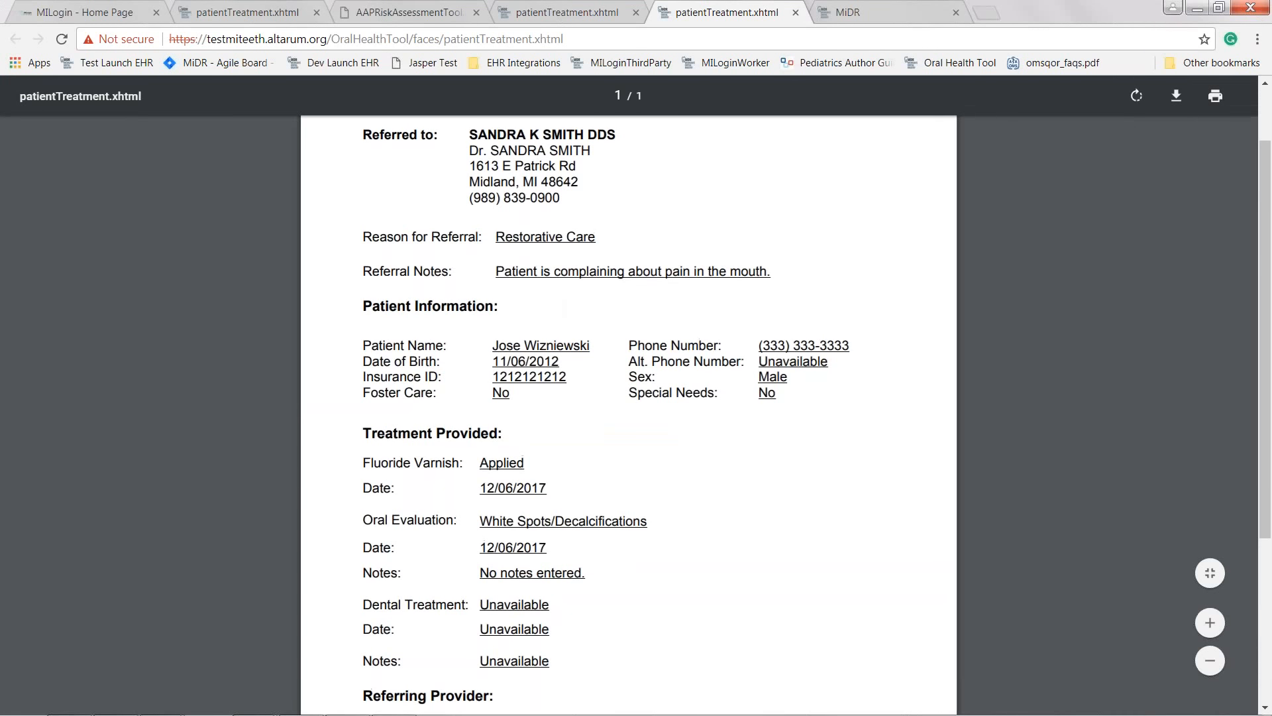
scroll(529, 255, "up", 3)
left_click_drag(469, 265, 518, 256)
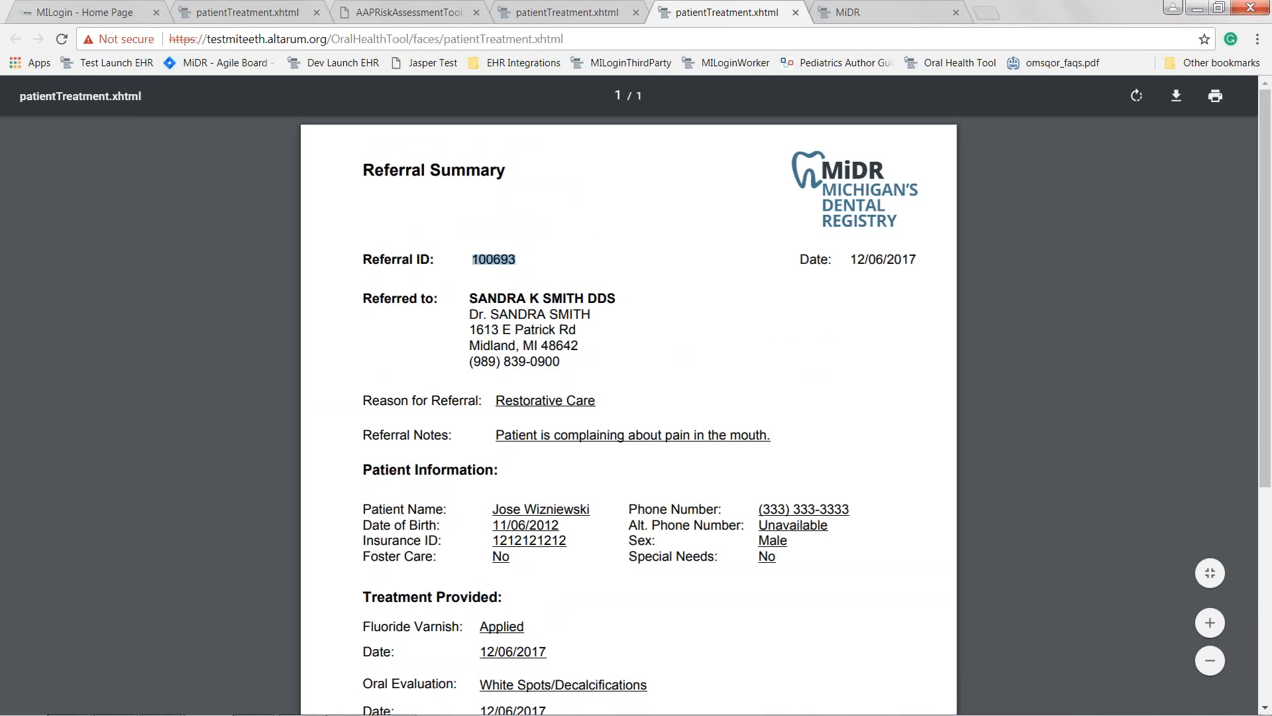
- Log off from the MILogin home page and return to the MILogin login page
left_click(84, 12)
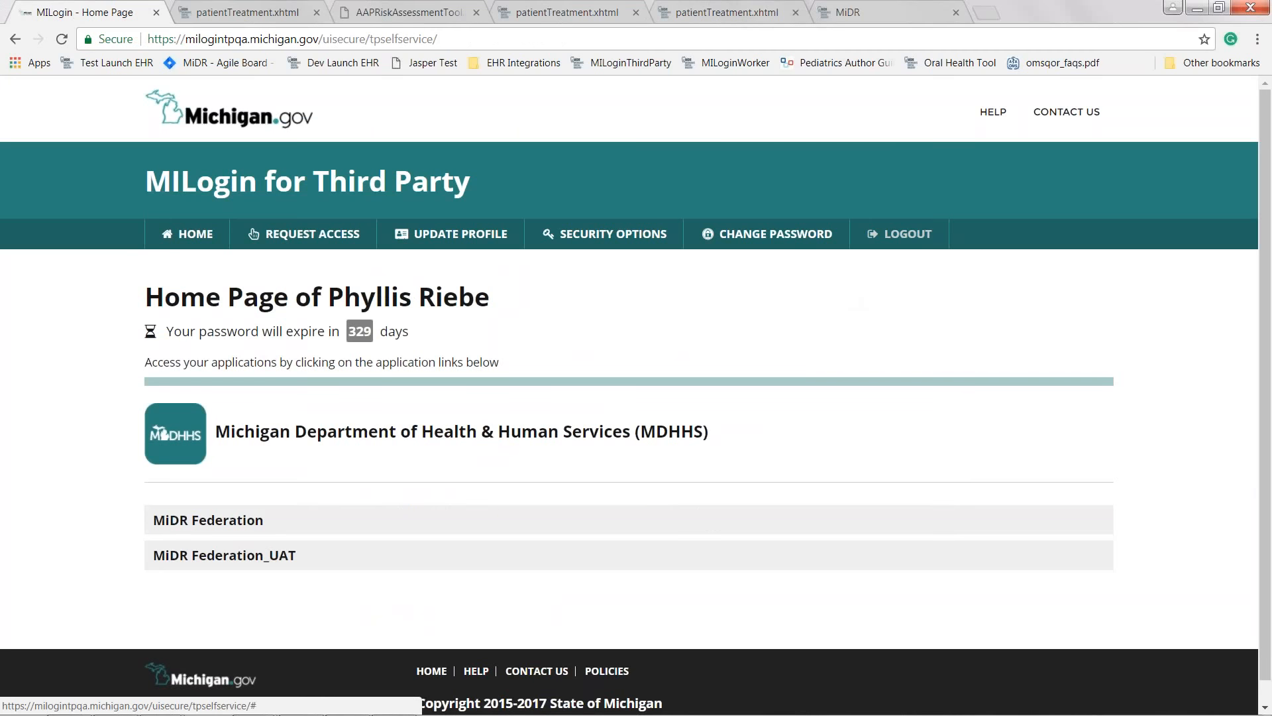
left_click(899, 234)
left_click(762, 358)
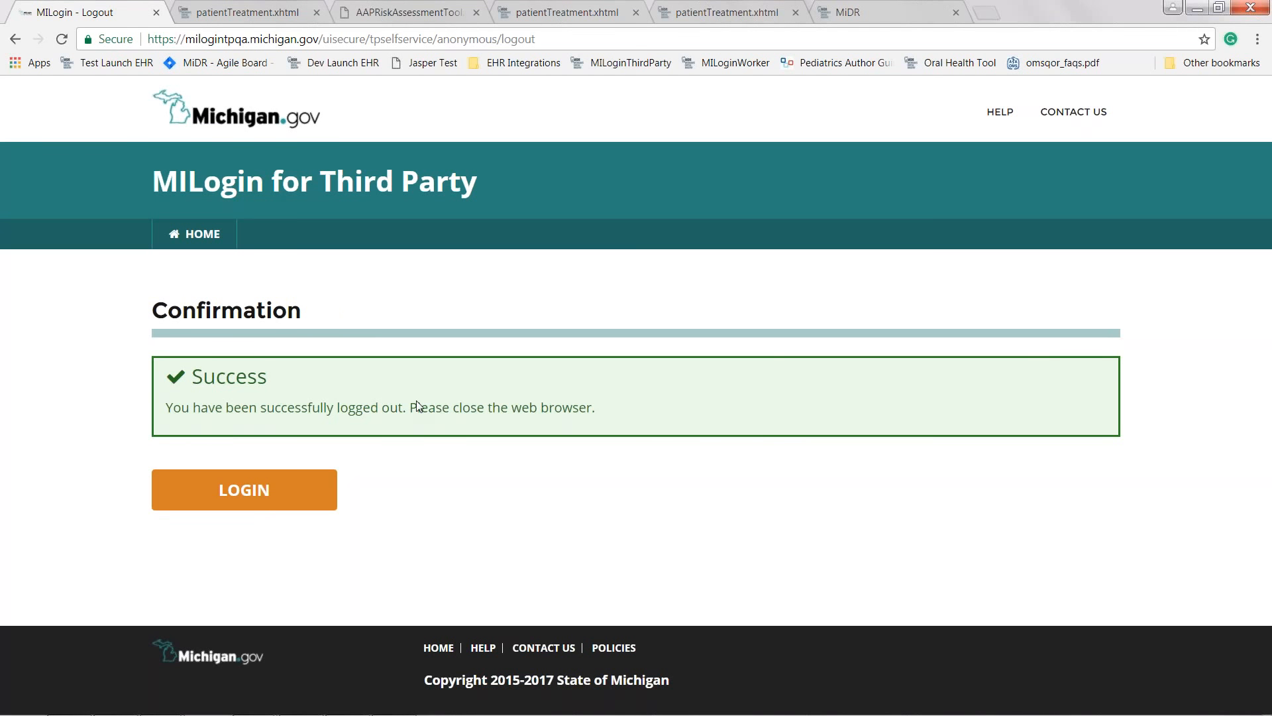
left_click(244, 489)
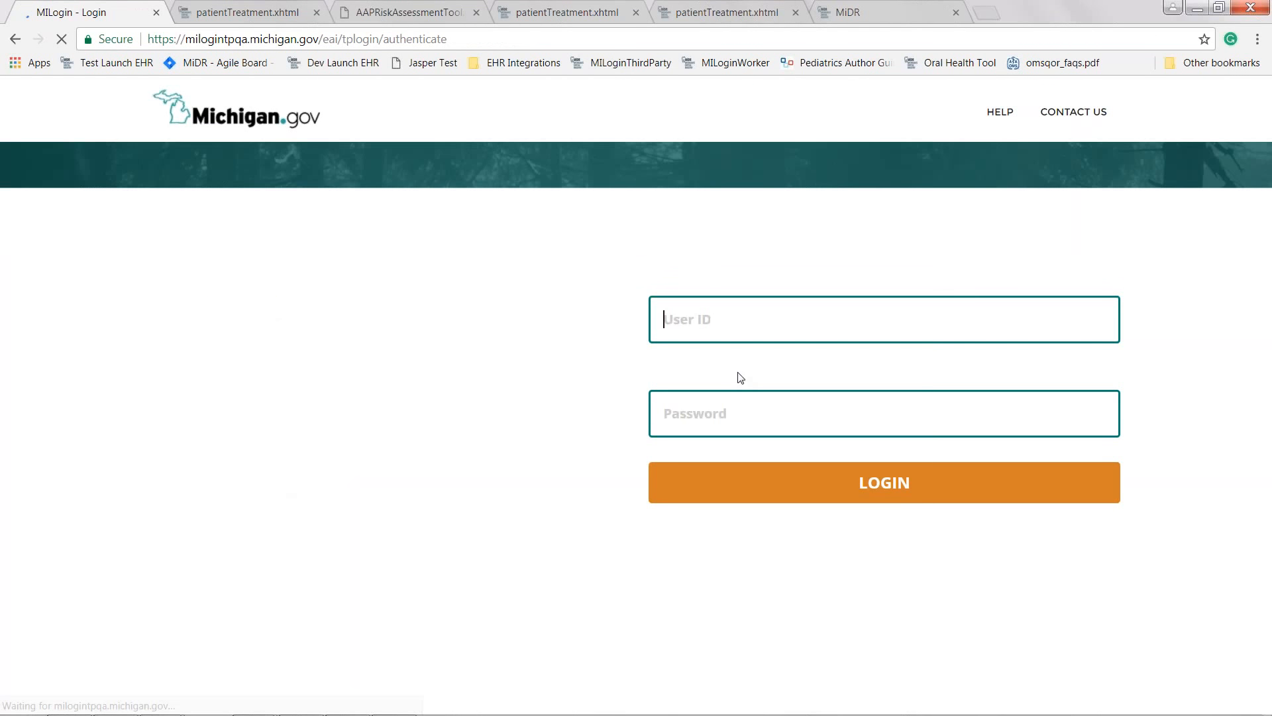
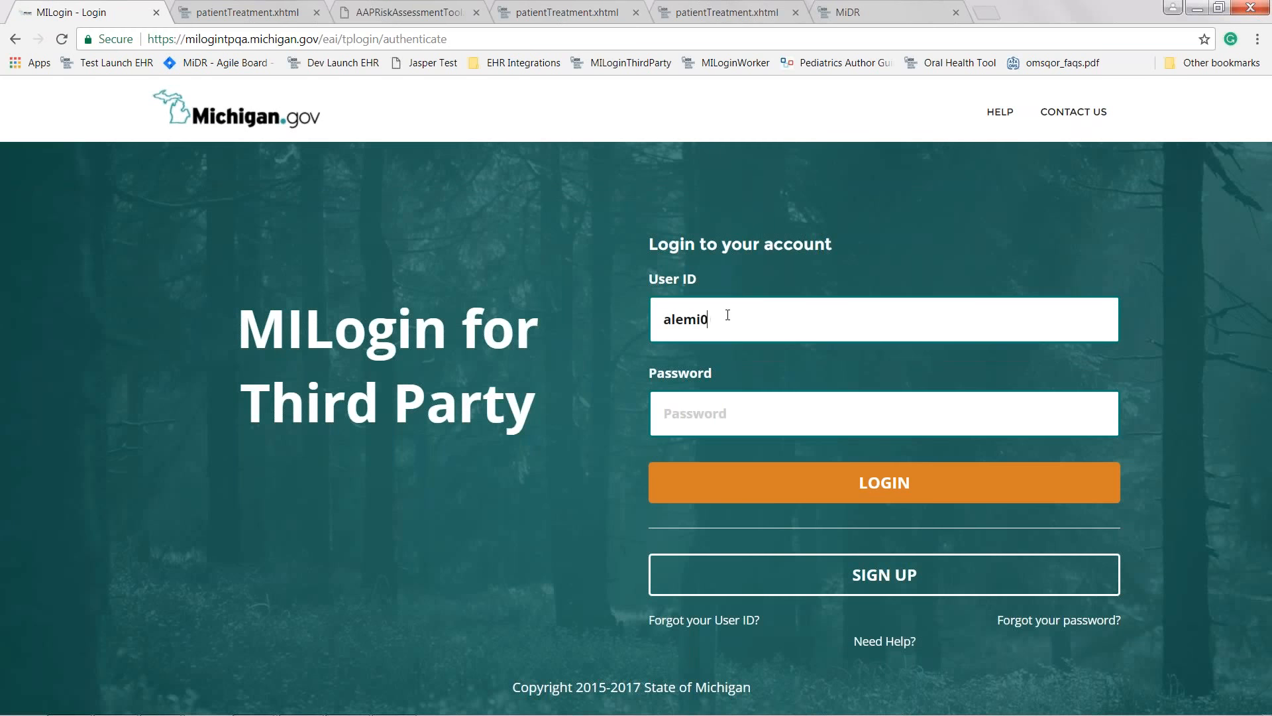
- Log in to MILogin with another user's ID and password, logging out the other active session to continue
key("Tab")
type("*******")
key("Return")
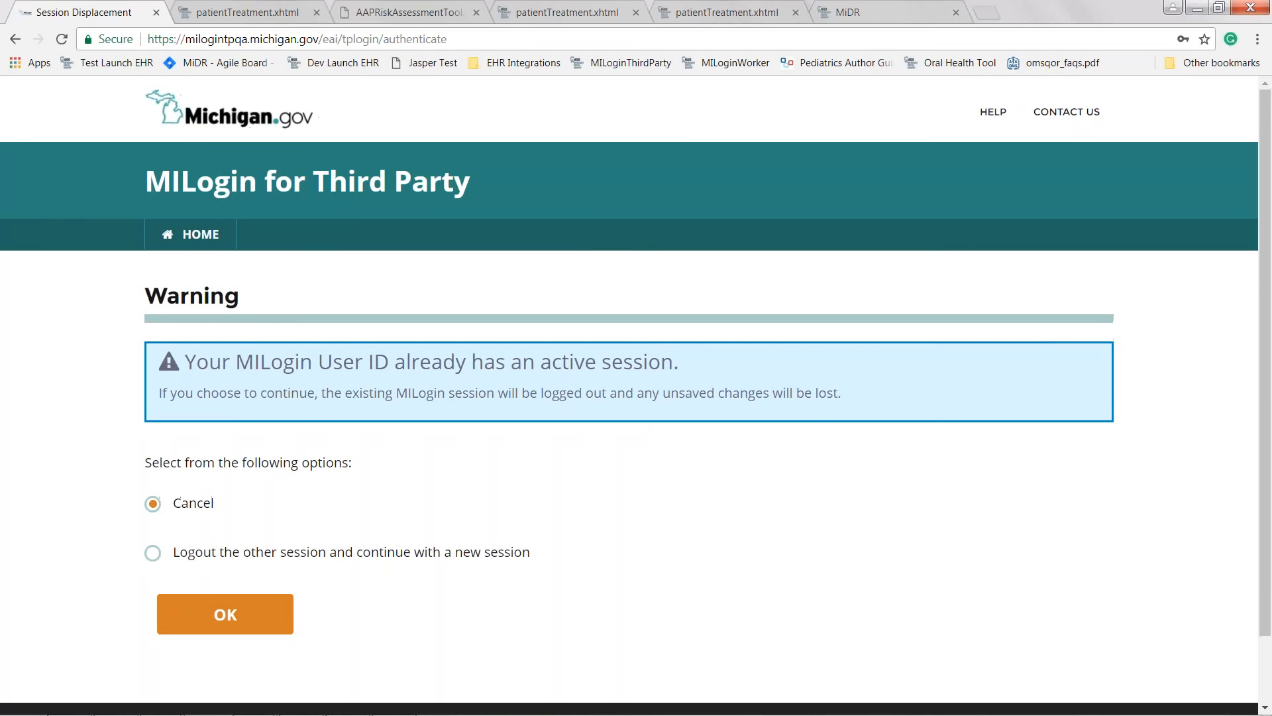
left_click(361, 553)
left_click(233, 607)
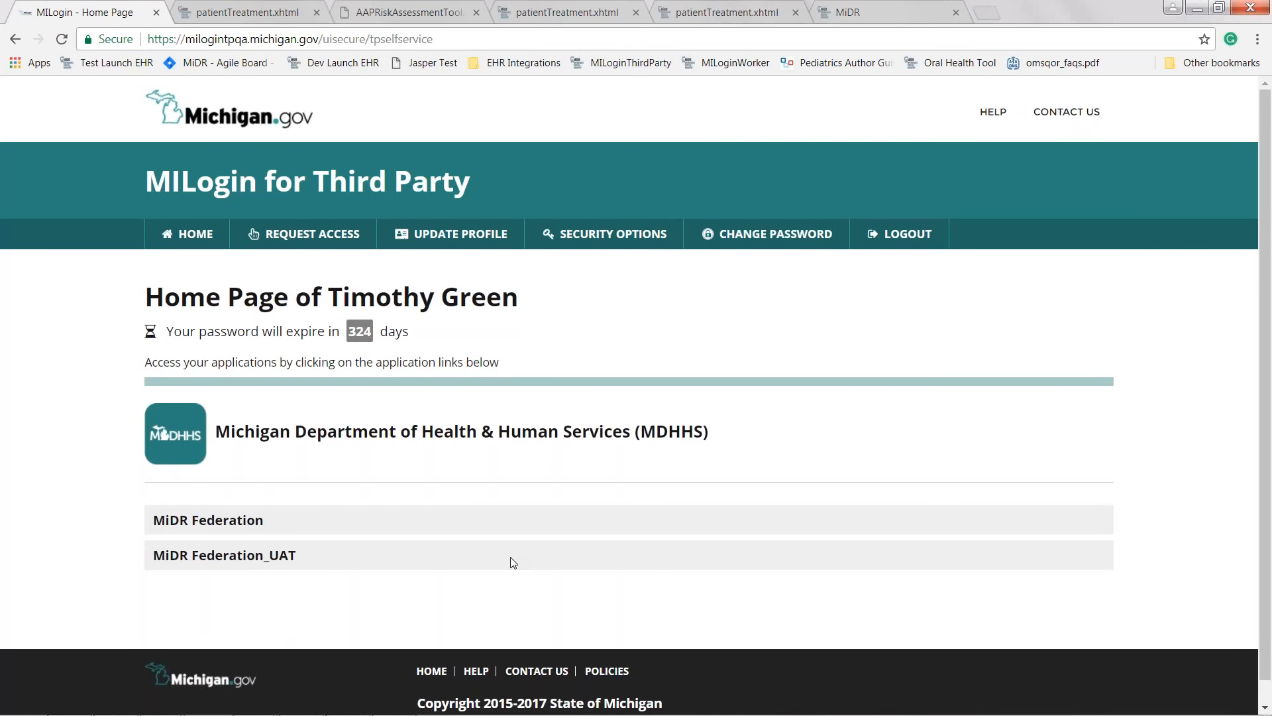
- Open MiDR Federation_UAT and select Comprehensive Dentistry PLLC -- 5425 Whittaker Rd as the organization
left_click(235, 561)
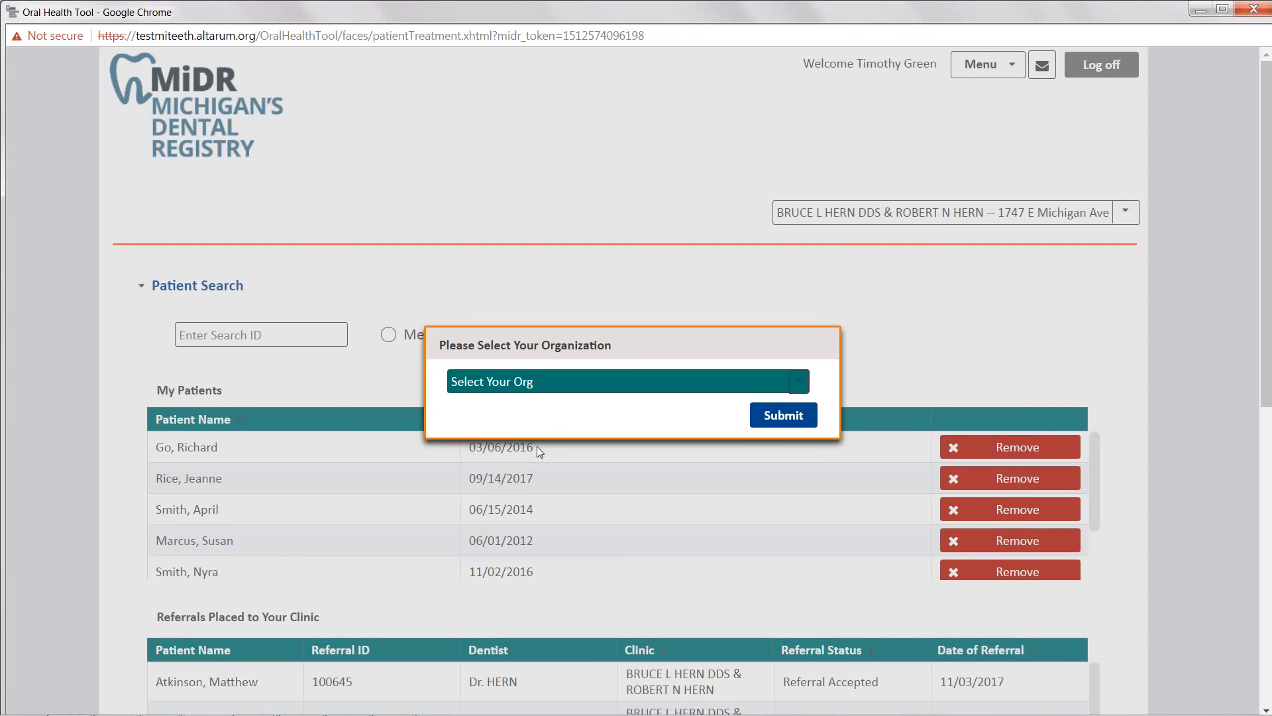
left_click(545, 381)
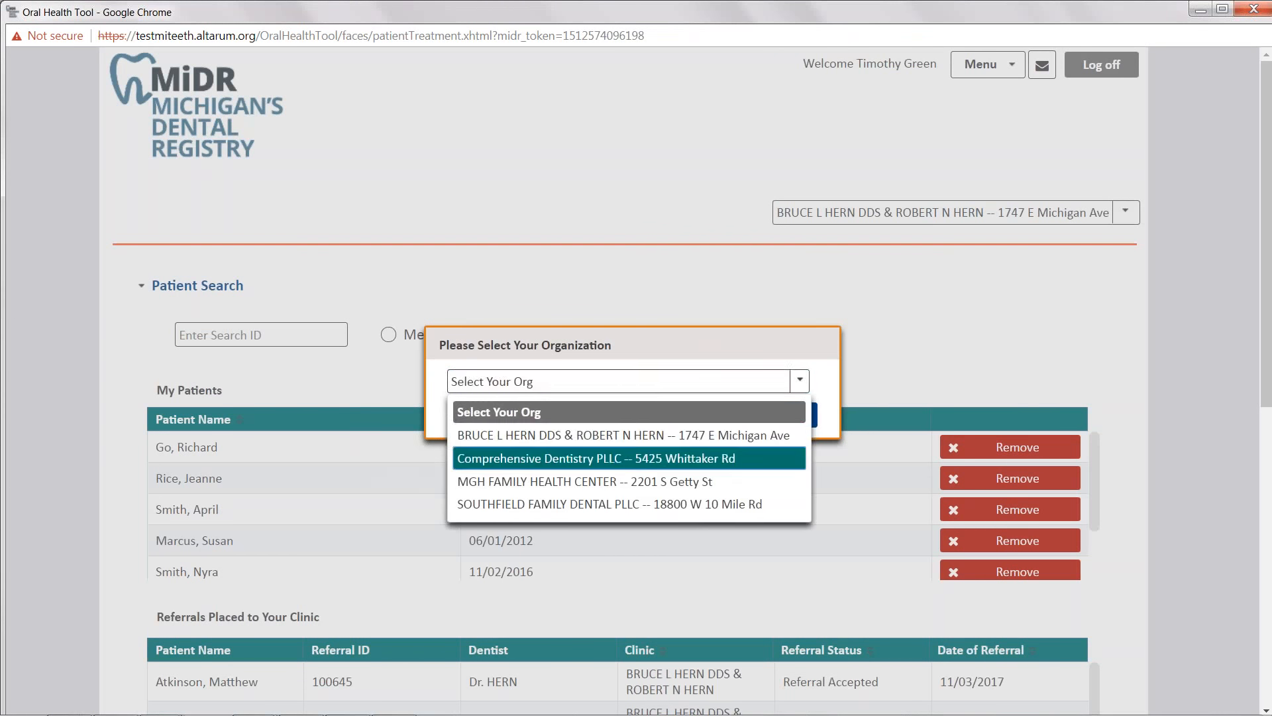
left_click(745, 451)
left_click(768, 424)
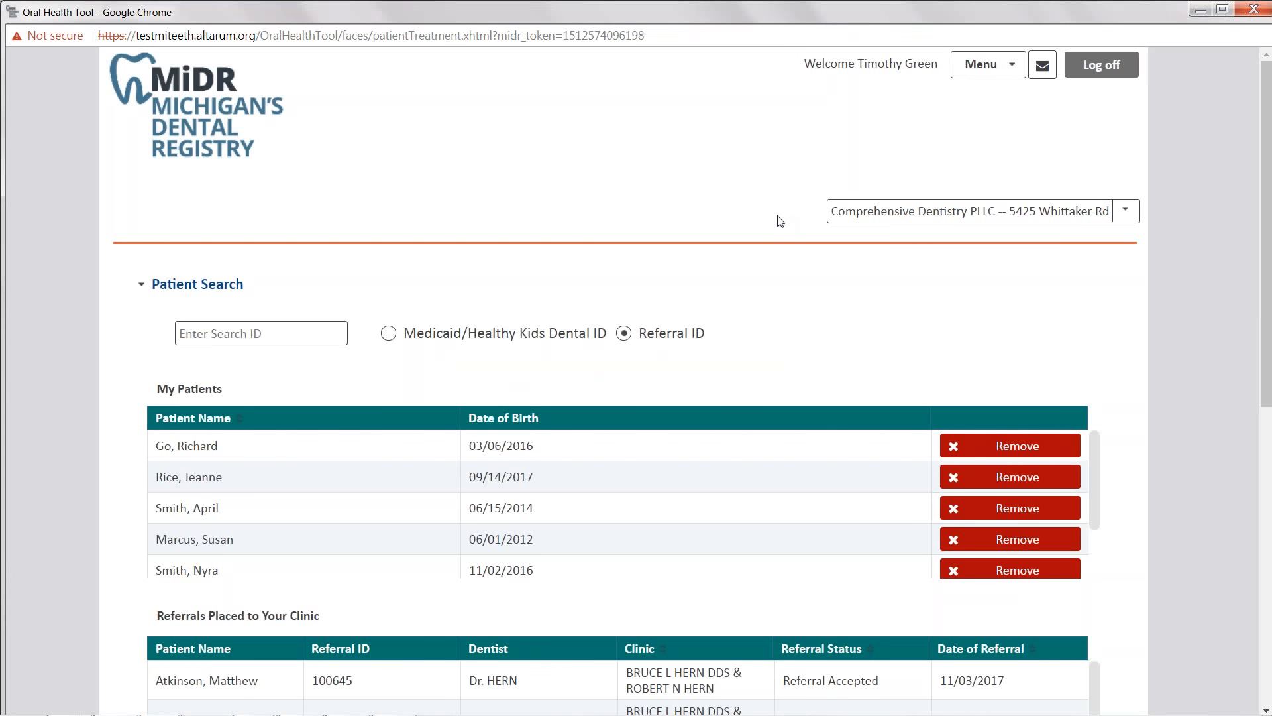
- Review the organization list and the Referrals Placed to Your Clinic table, sorting it by referral status
left_click(981, 216)
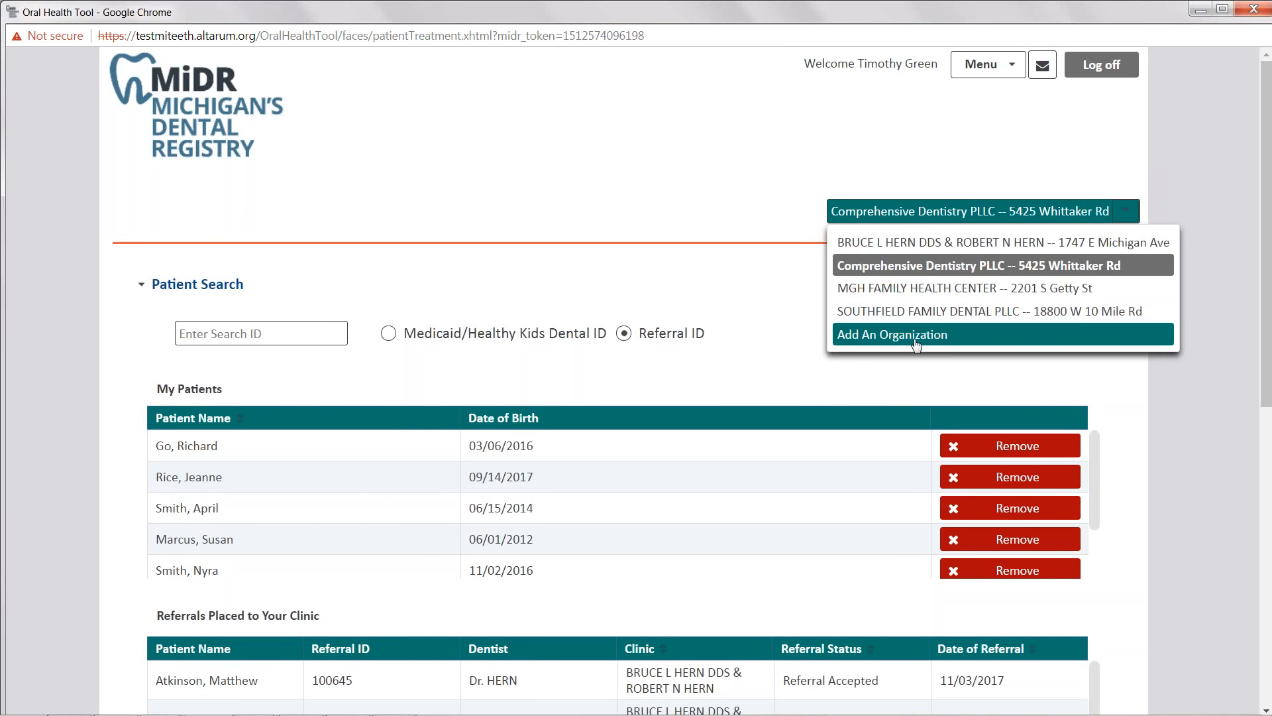
left_click(552, 273)
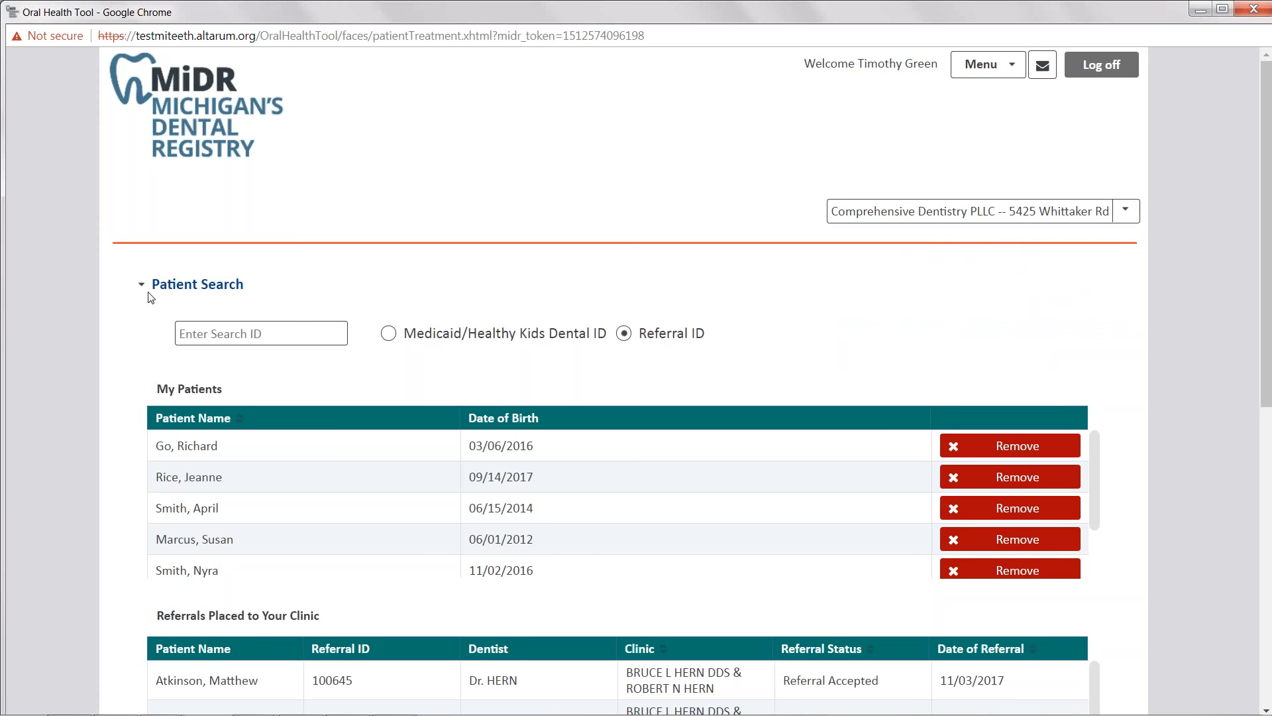
left_click(387, 334)
left_click(300, 326)
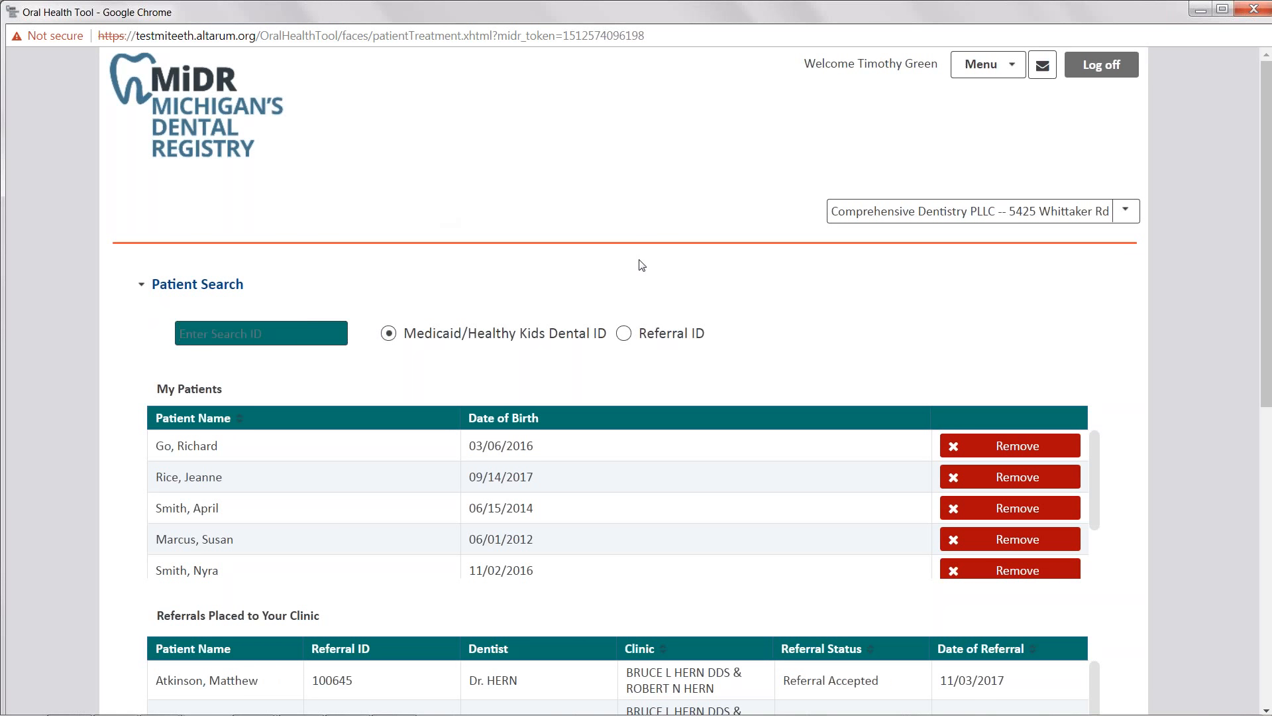
scroll(643, 265, "down", 1)
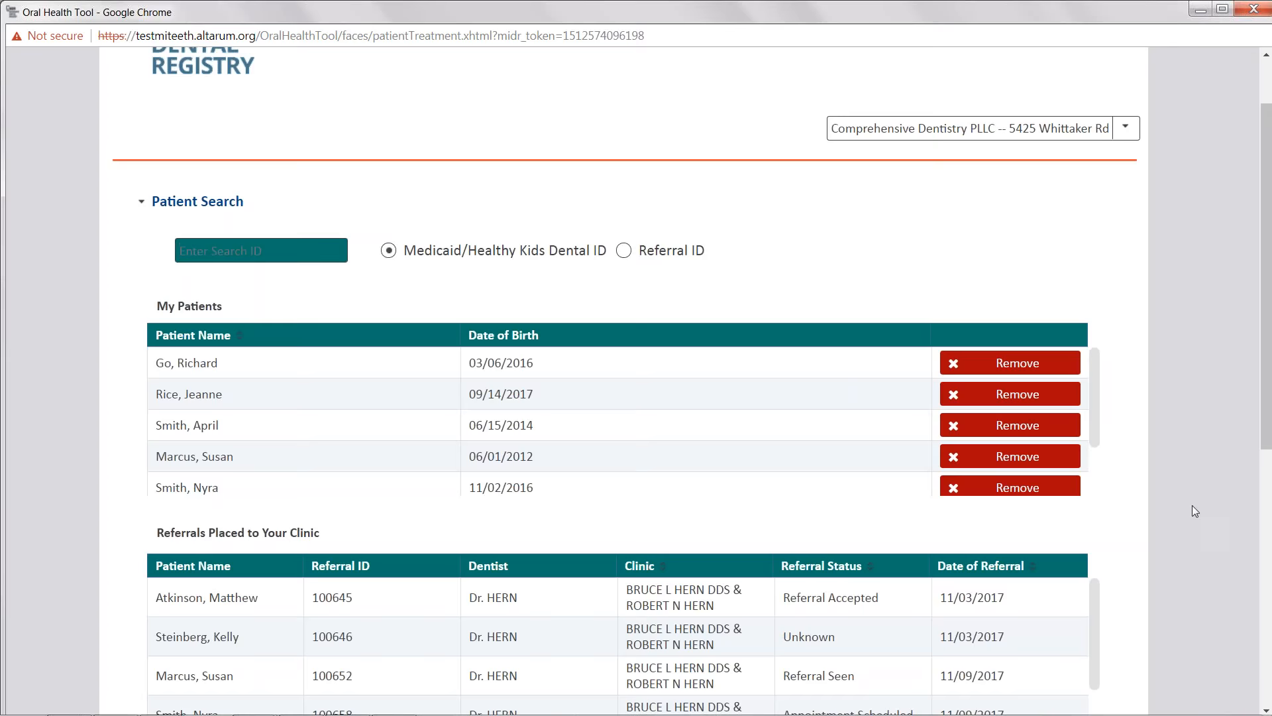
scroll(1191, 505, "down", 3)
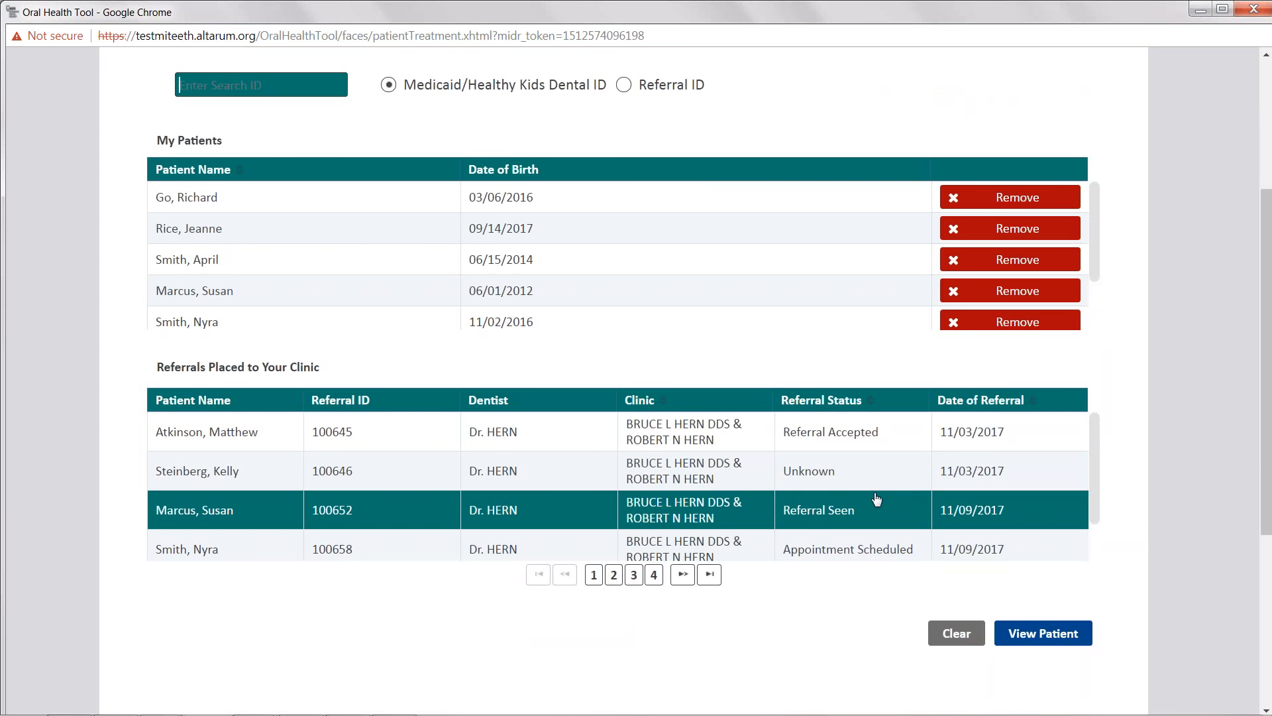
scroll(805, 490, "down", 3)
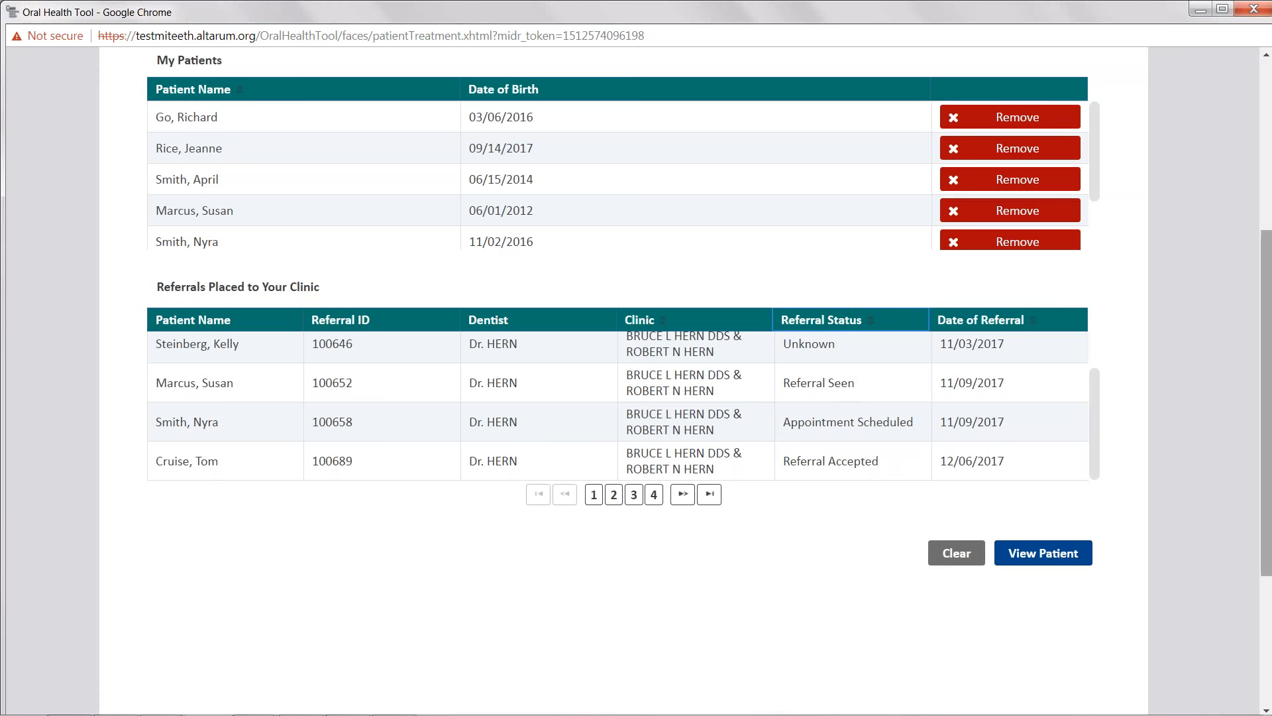
scroll(1124, 517, "up", 2)
left_click(814, 401)
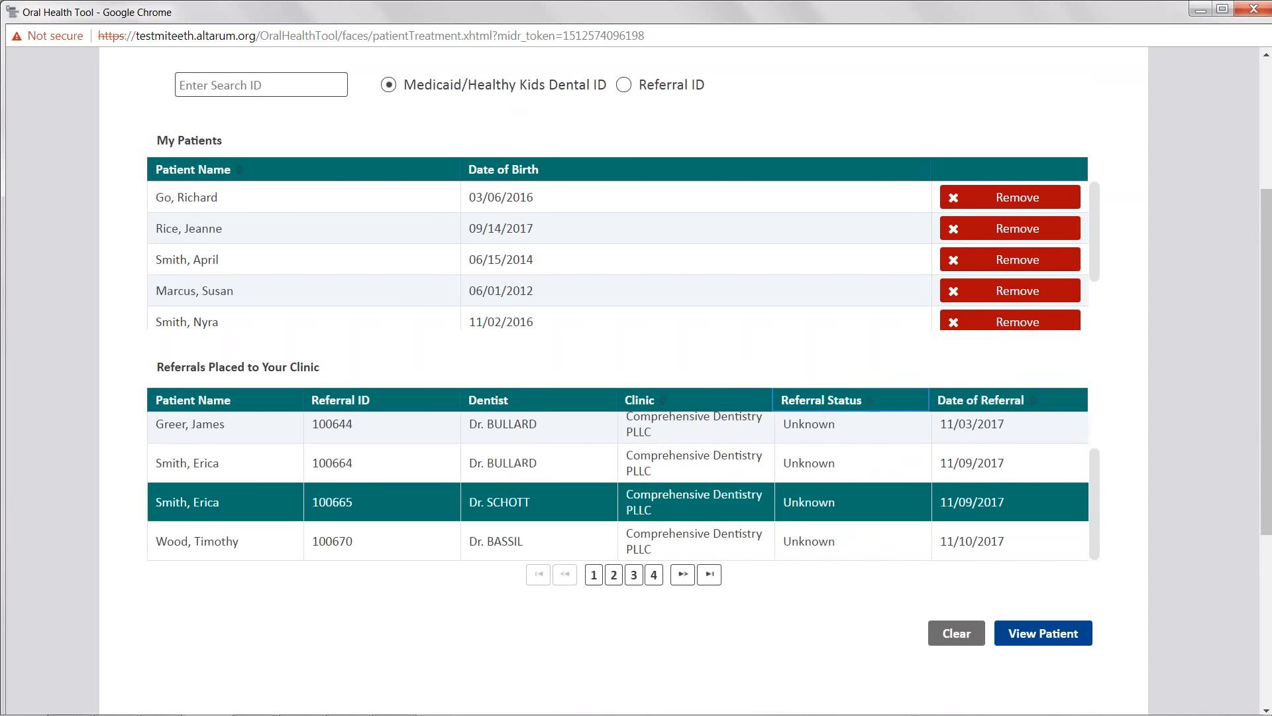
scroll(774, 416, "down", 2)
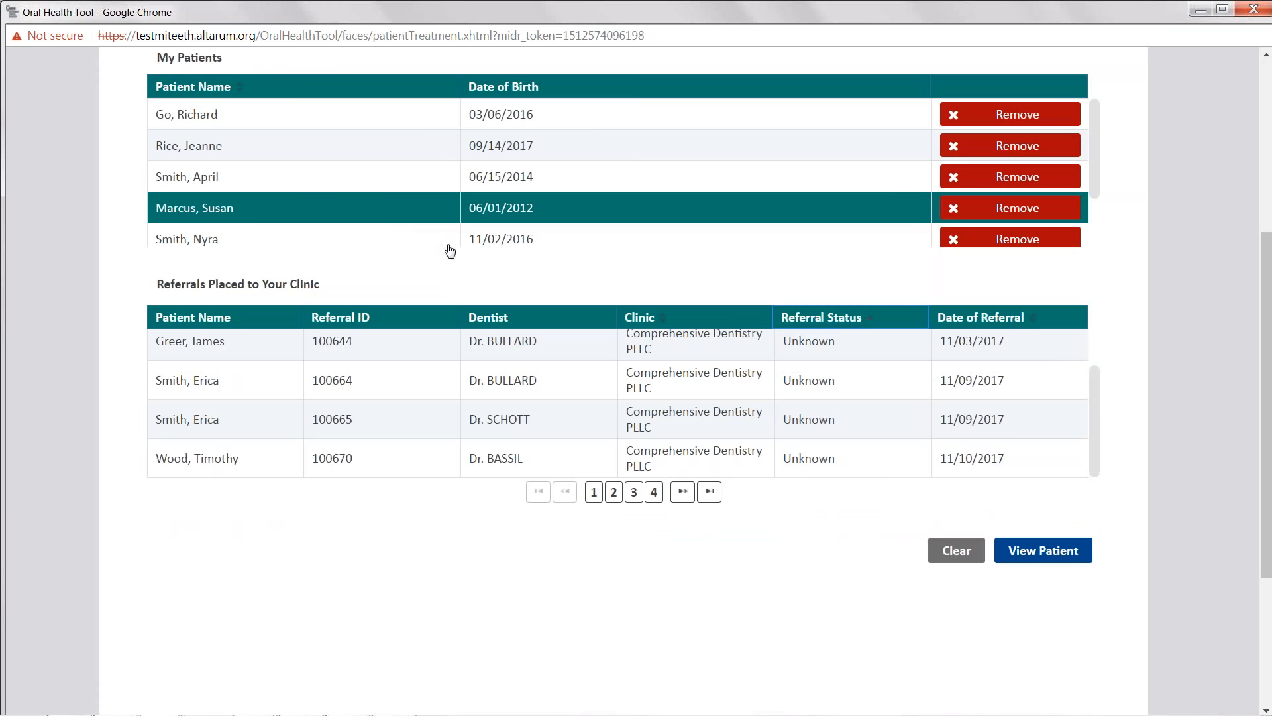
scroll(514, 282, "up", 3)
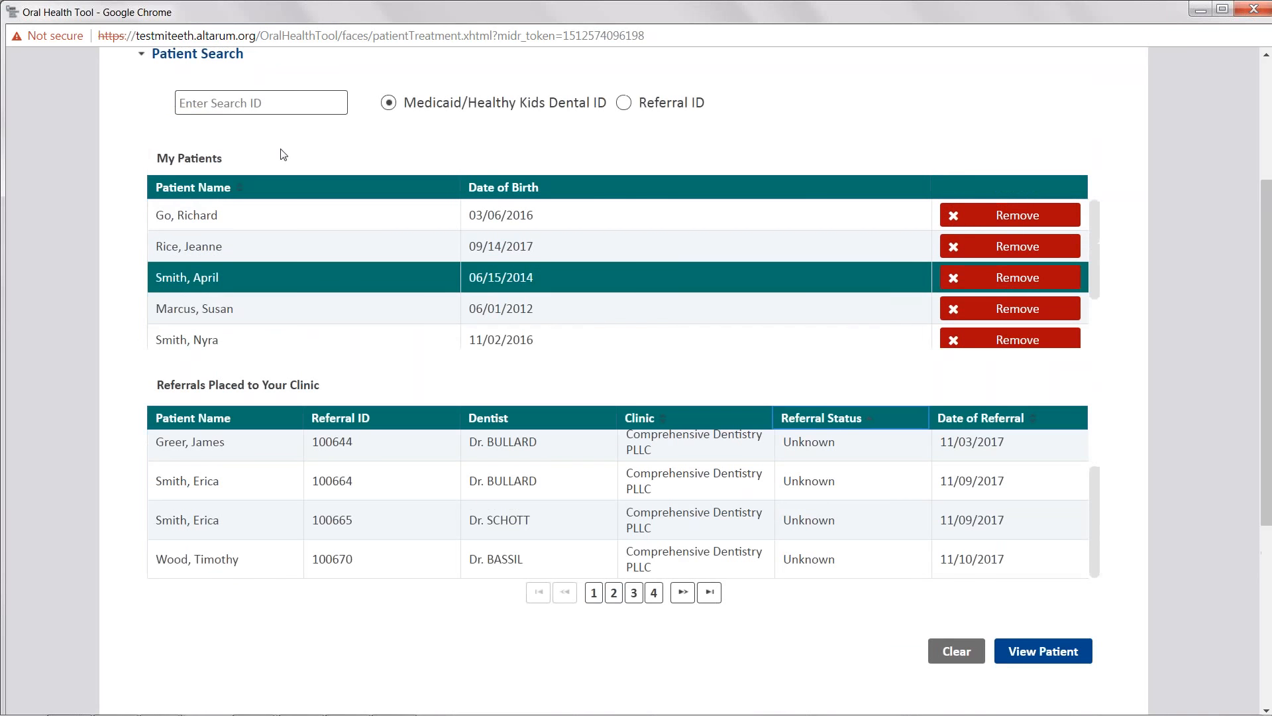
left_click(624, 167)
left_click(281, 166)
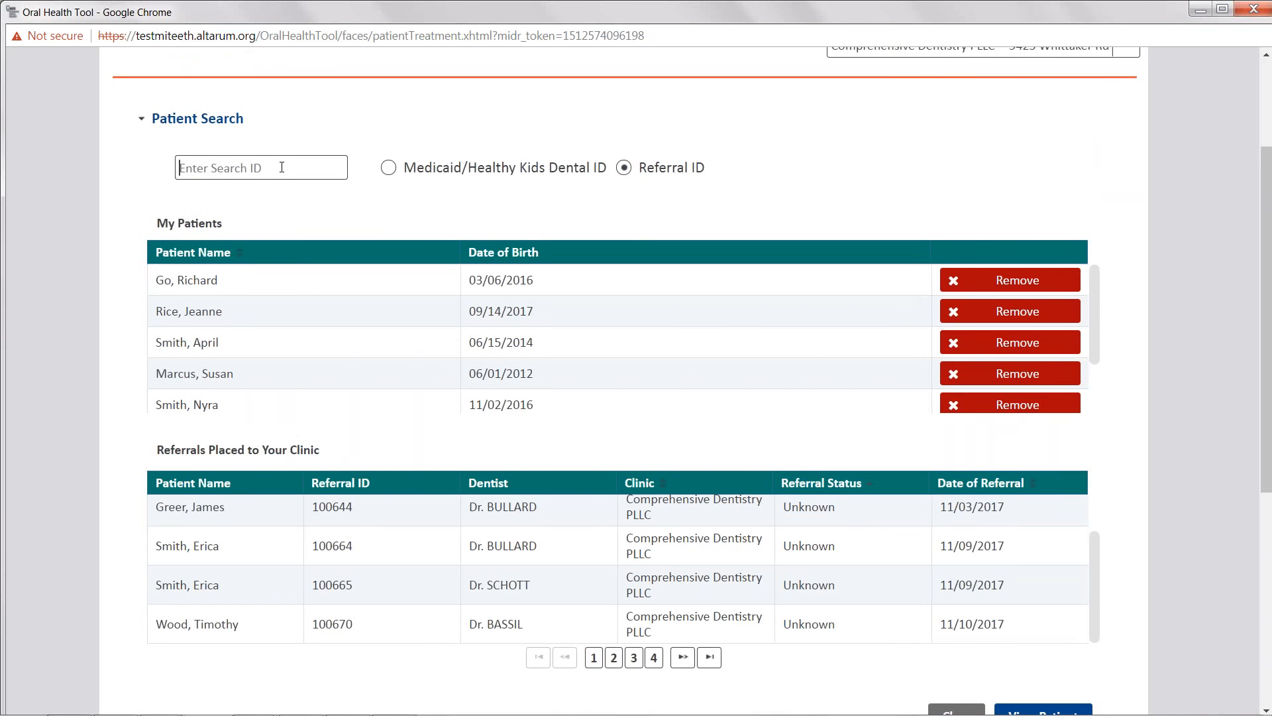
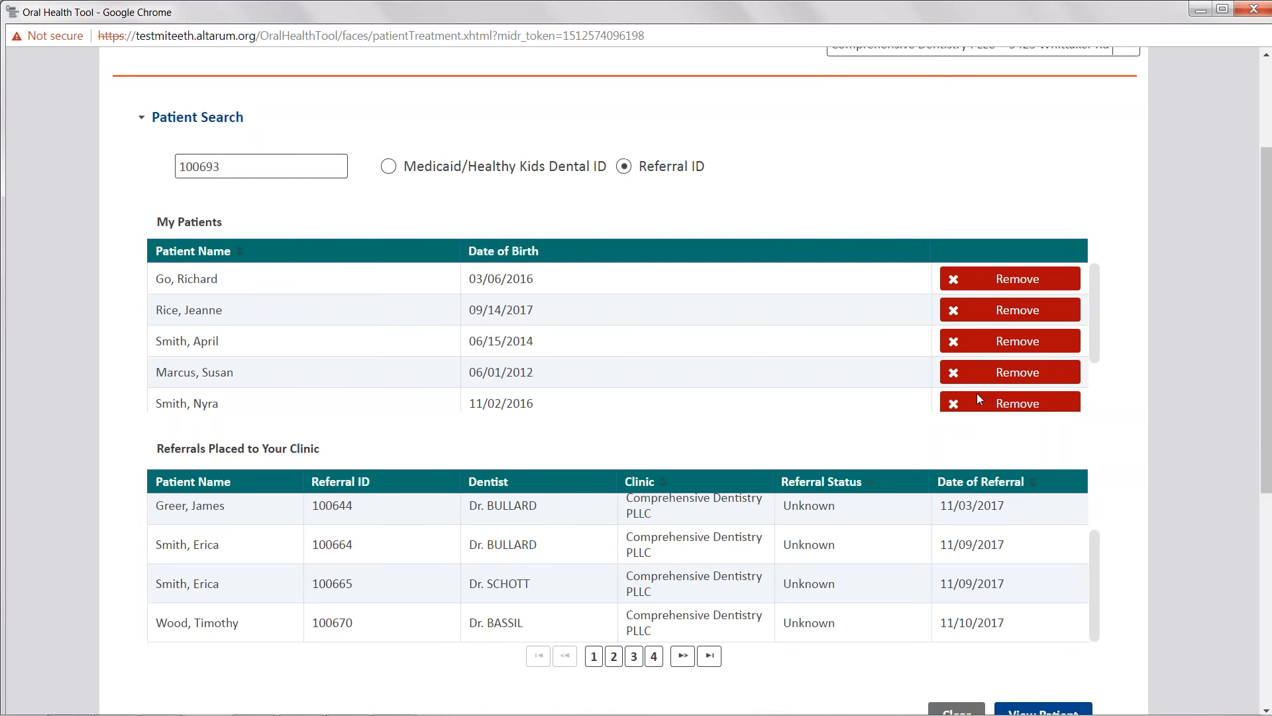
scroll(974, 392, "down", 1)
left_click(1043, 632)
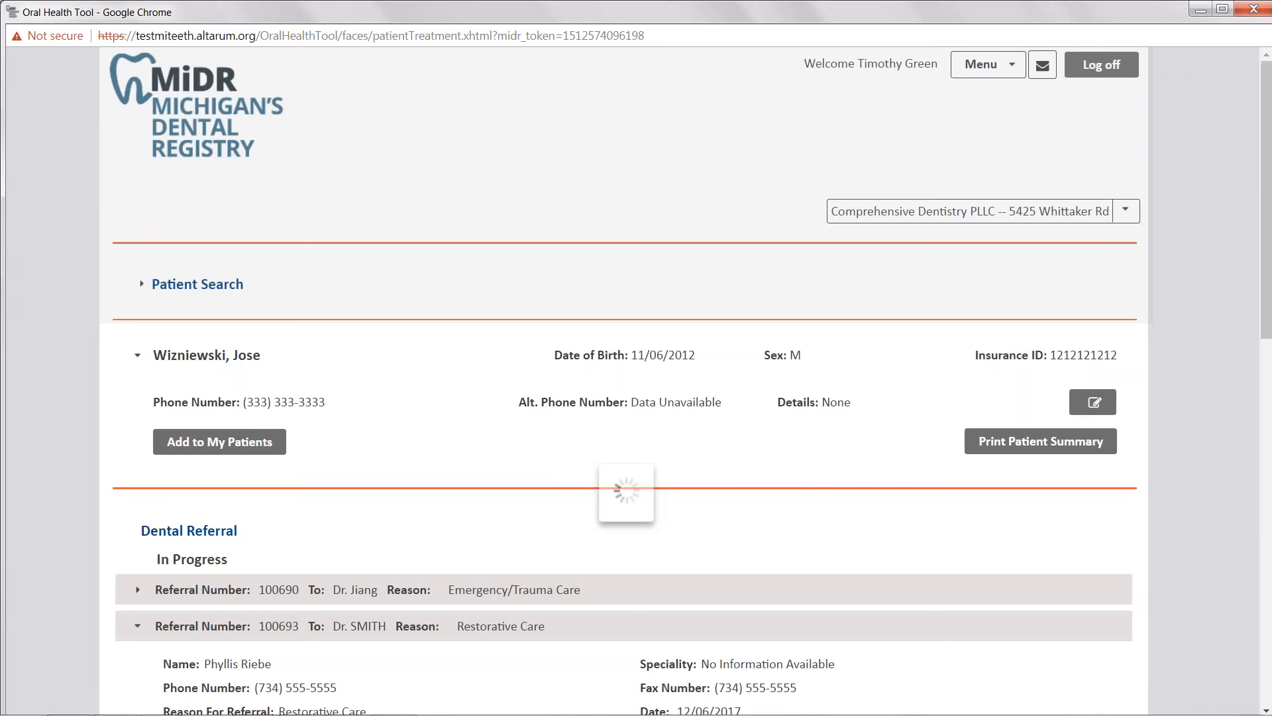
- Add the patient to My Patients and open the printable patient summary, then return to MiDR
left_click(230, 449)
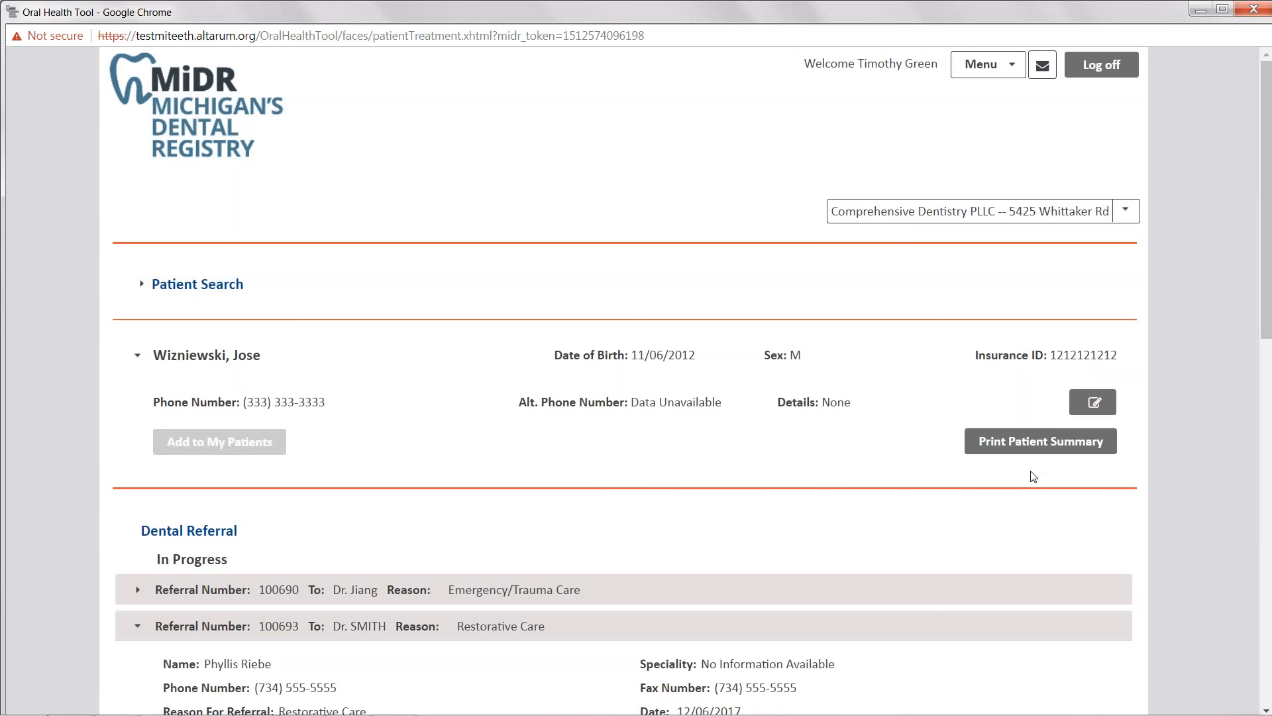
left_click(1038, 453)
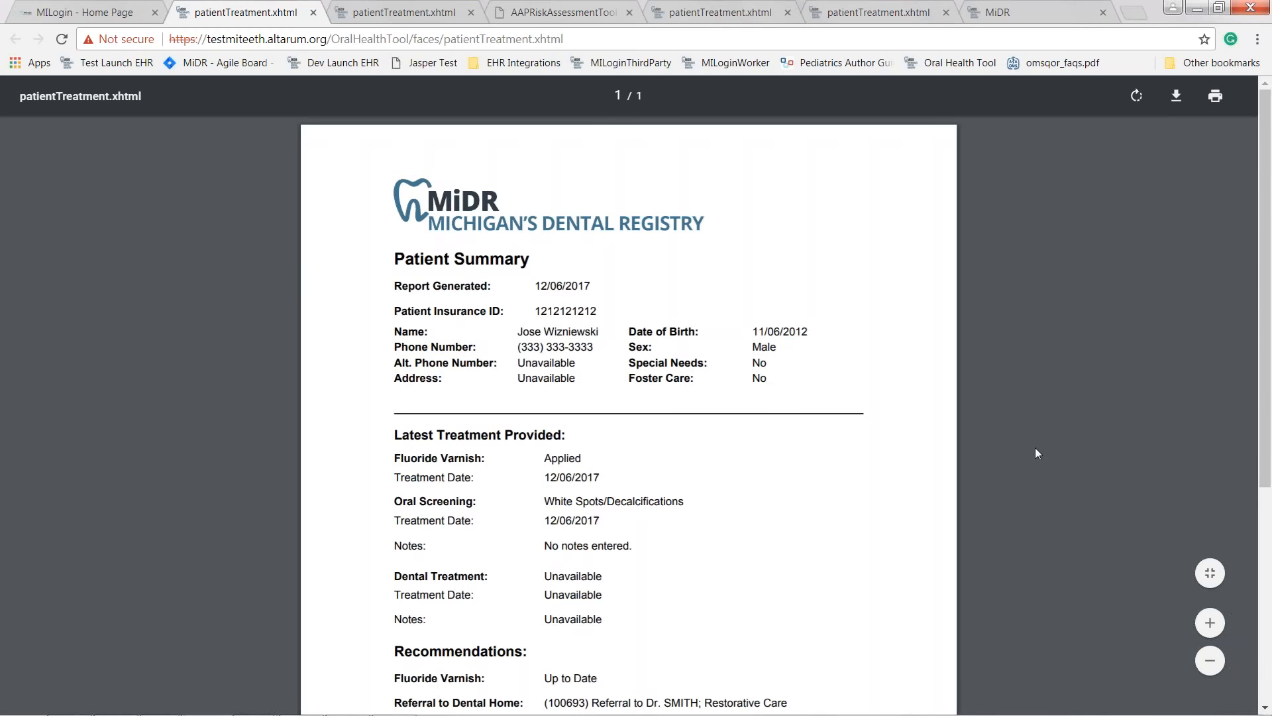
scroll(1035, 448, "down", 4)
scroll(1036, 447, "up", 3)
key("alt+Tab")
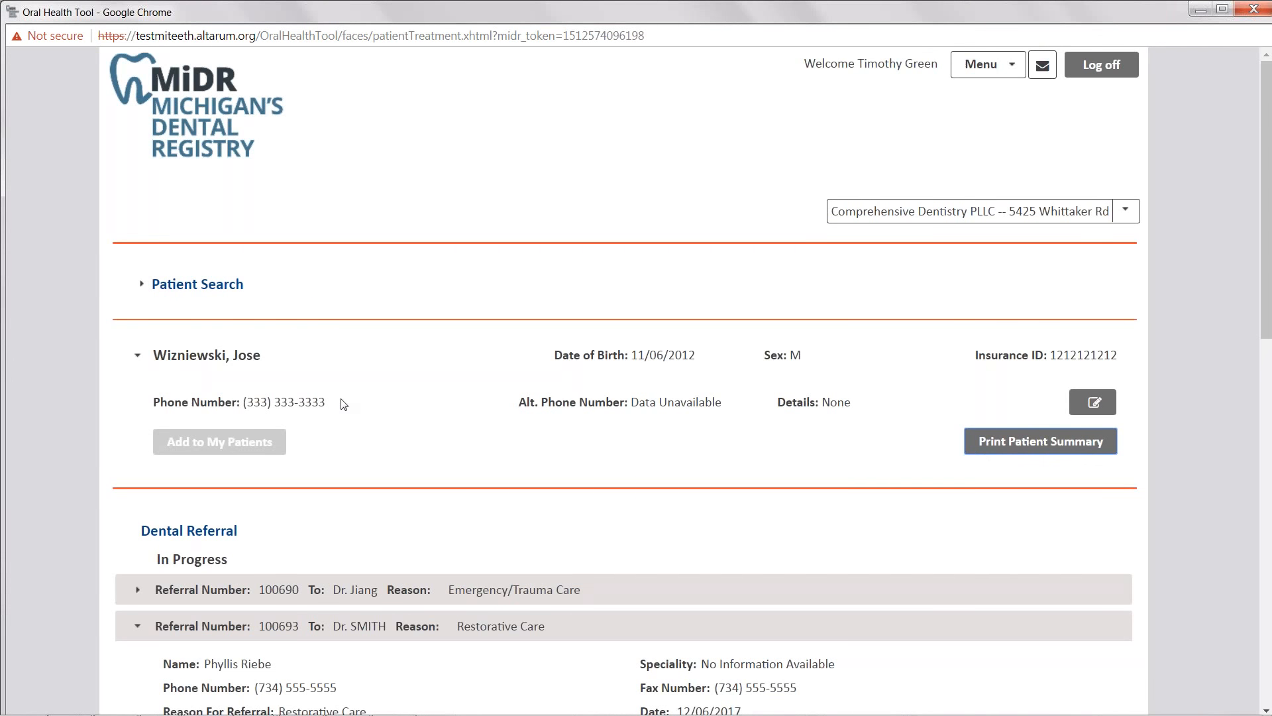
- Mark the Dr. SMITH referral as seen and accepted and save the referral status
left_click(351, 422)
scroll(351, 427, "down", 1)
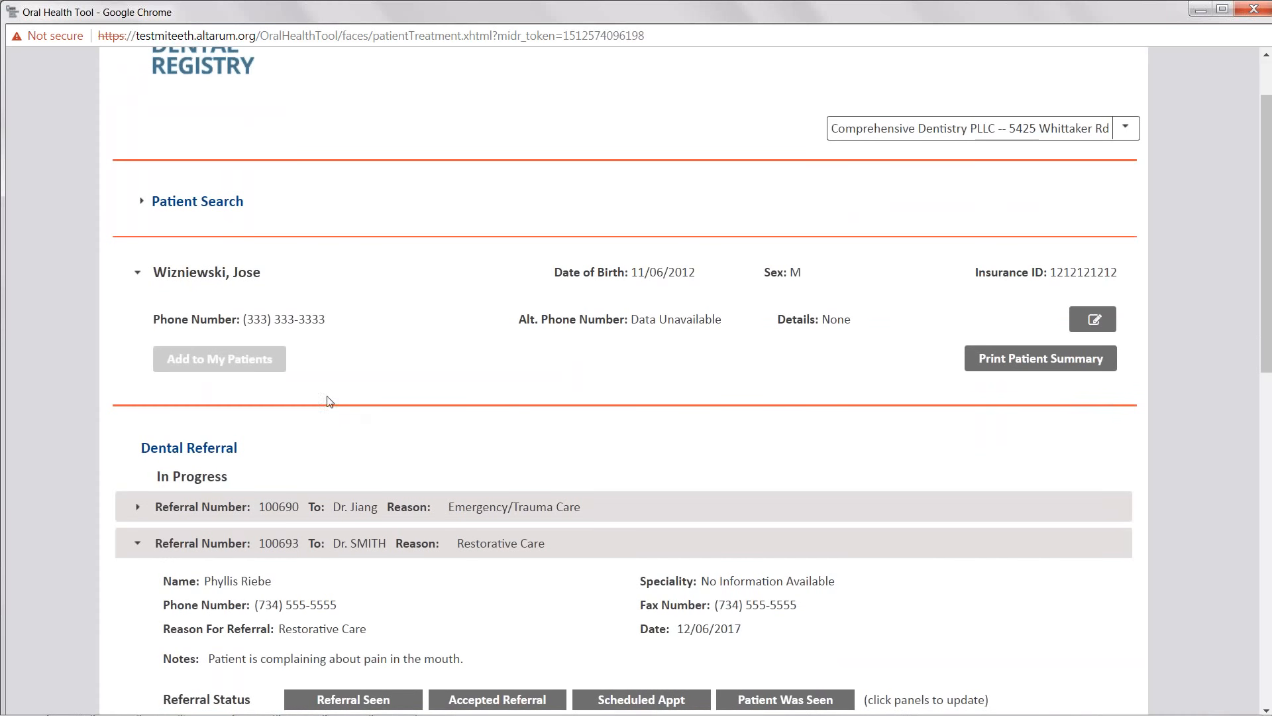
scroll(297, 406, "down", 1)
scroll(209, 406, "down", 1)
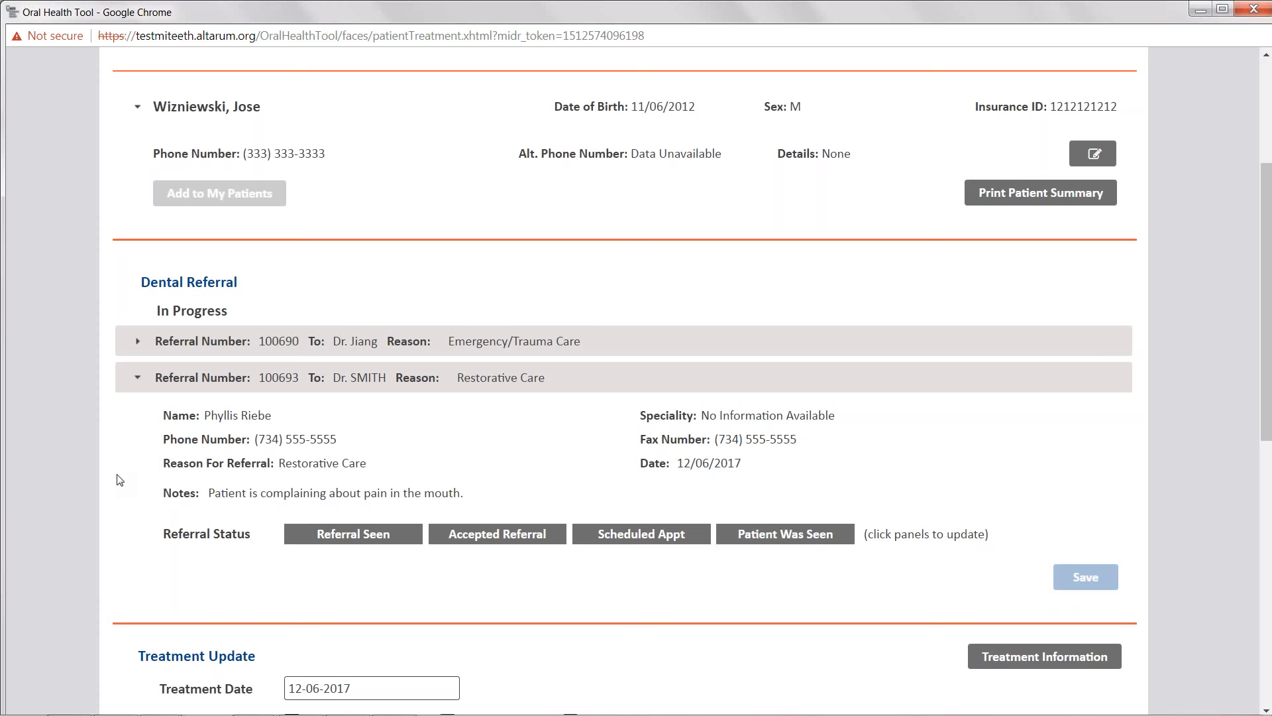
scroll(440, 526, "down", 1)
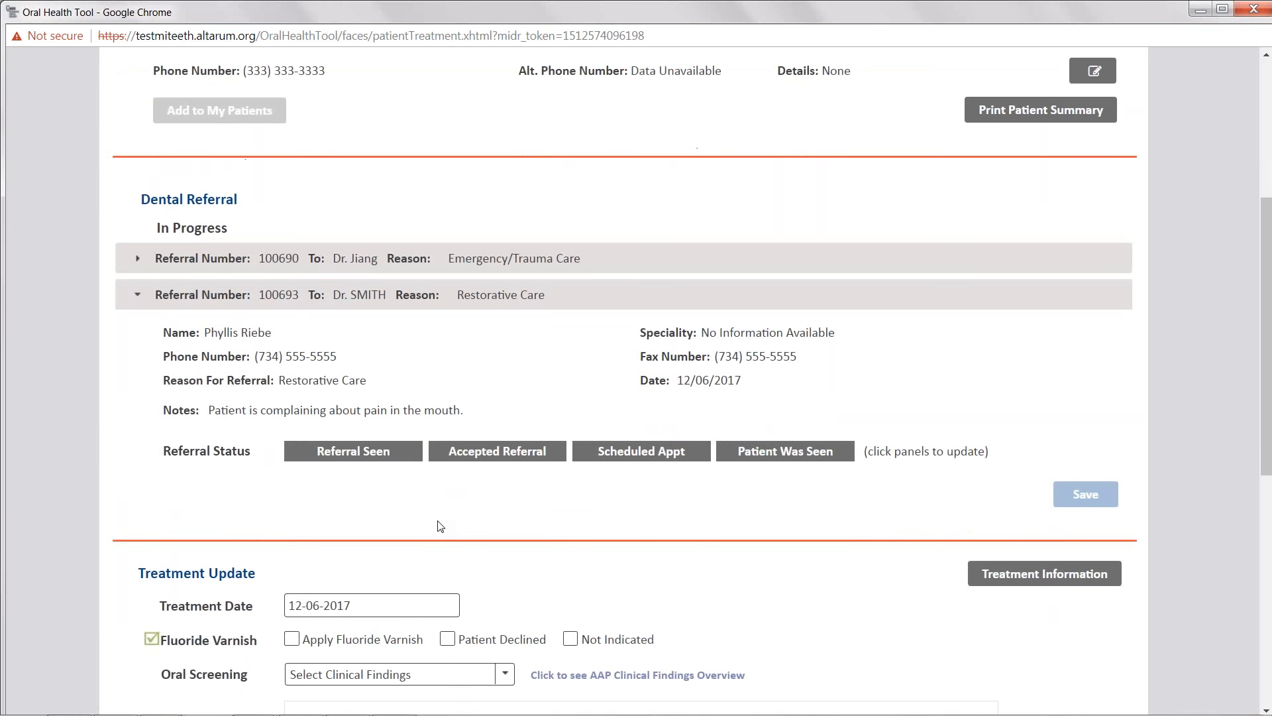
left_click(511, 456)
left_click(1073, 496)
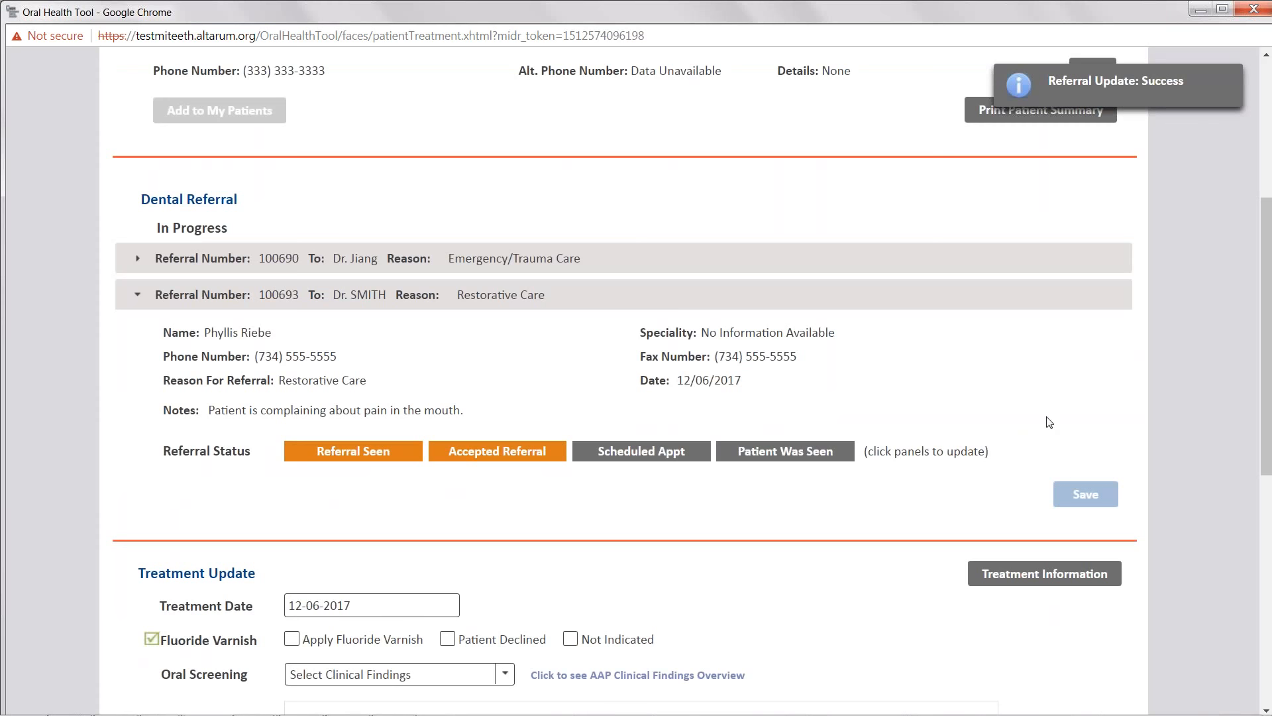
- Mark the Dr. SMITH referral's appointment scheduled and patient seen, save it, and collapse the completed referral
left_click(768, 455)
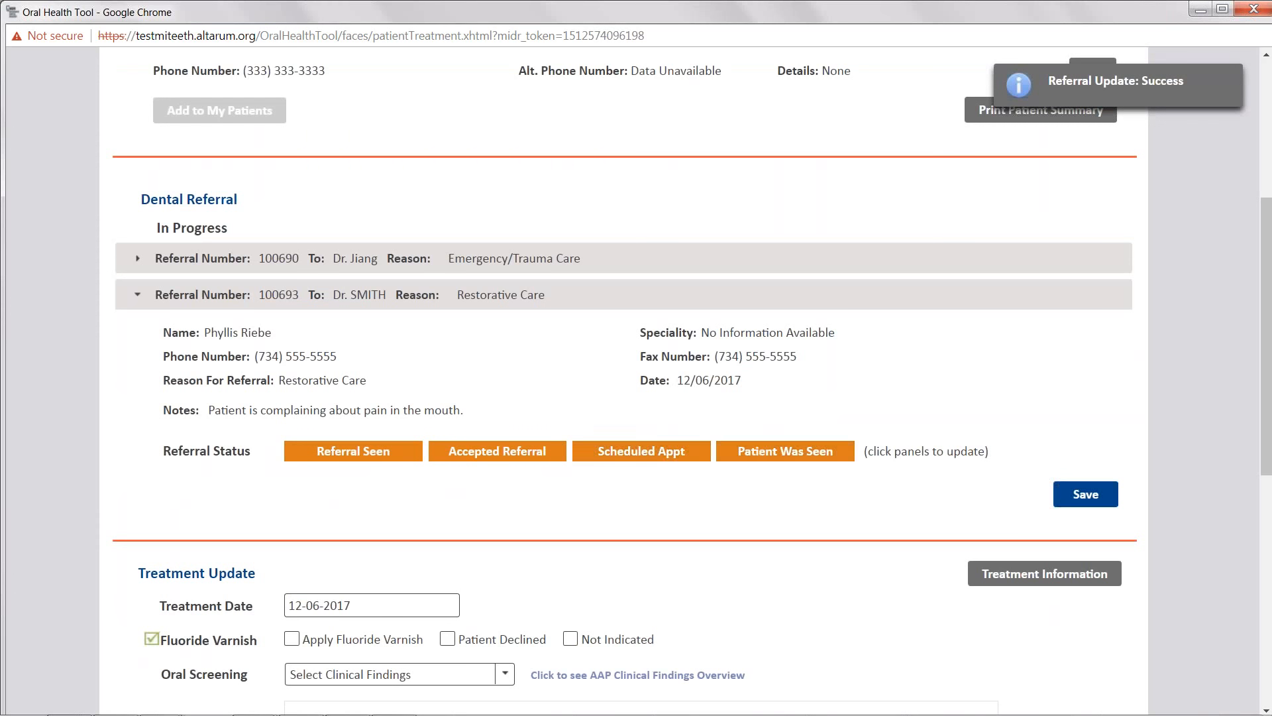
left_click(1104, 499)
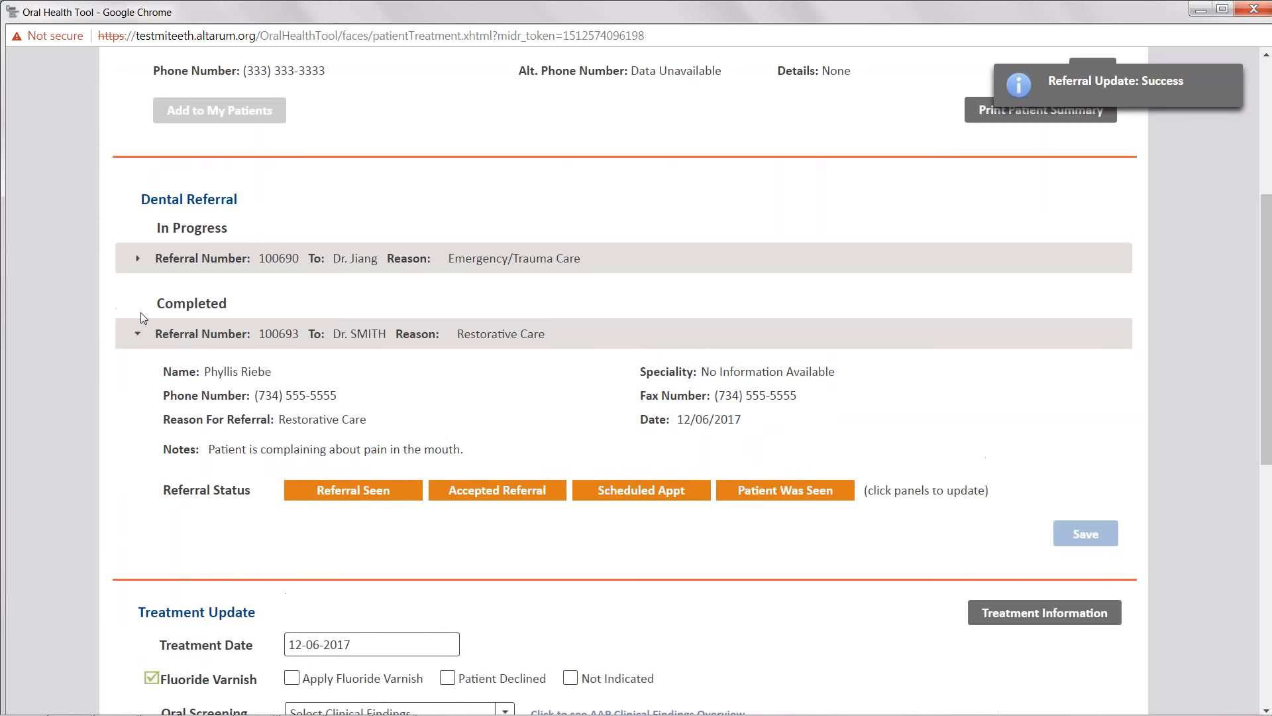
left_click(136, 338)
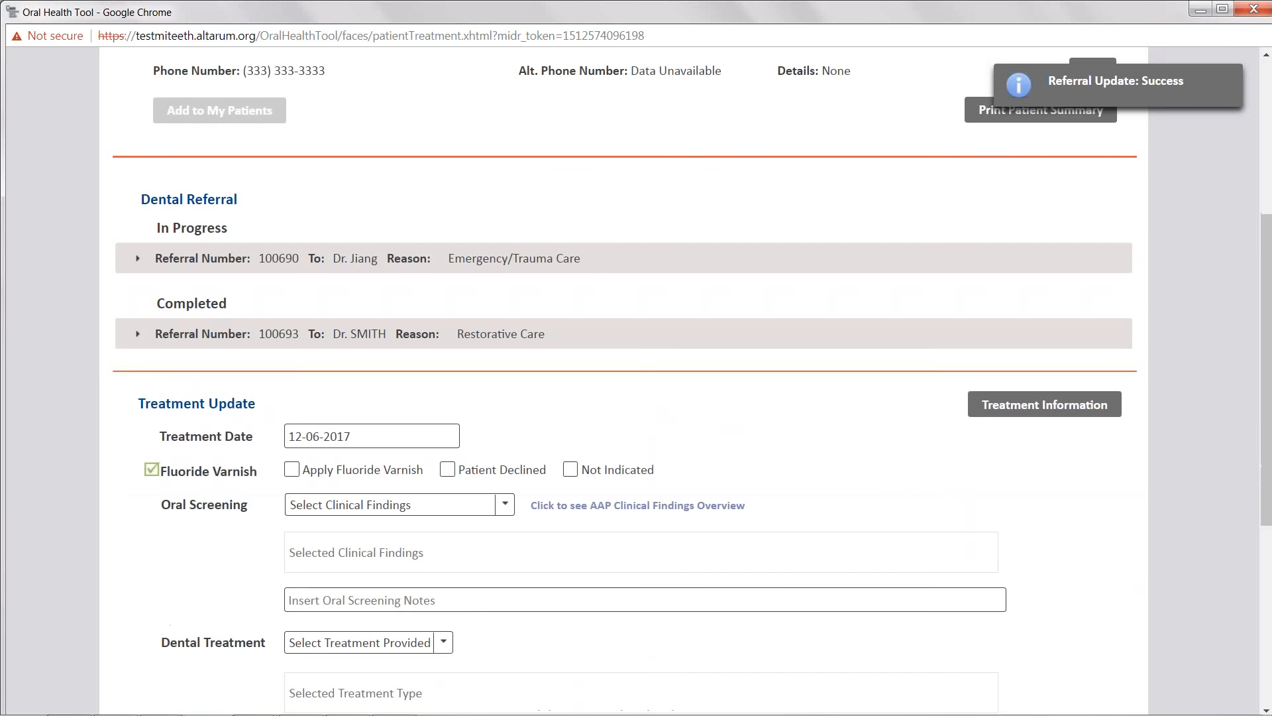
scroll(130, 409, "down", 1)
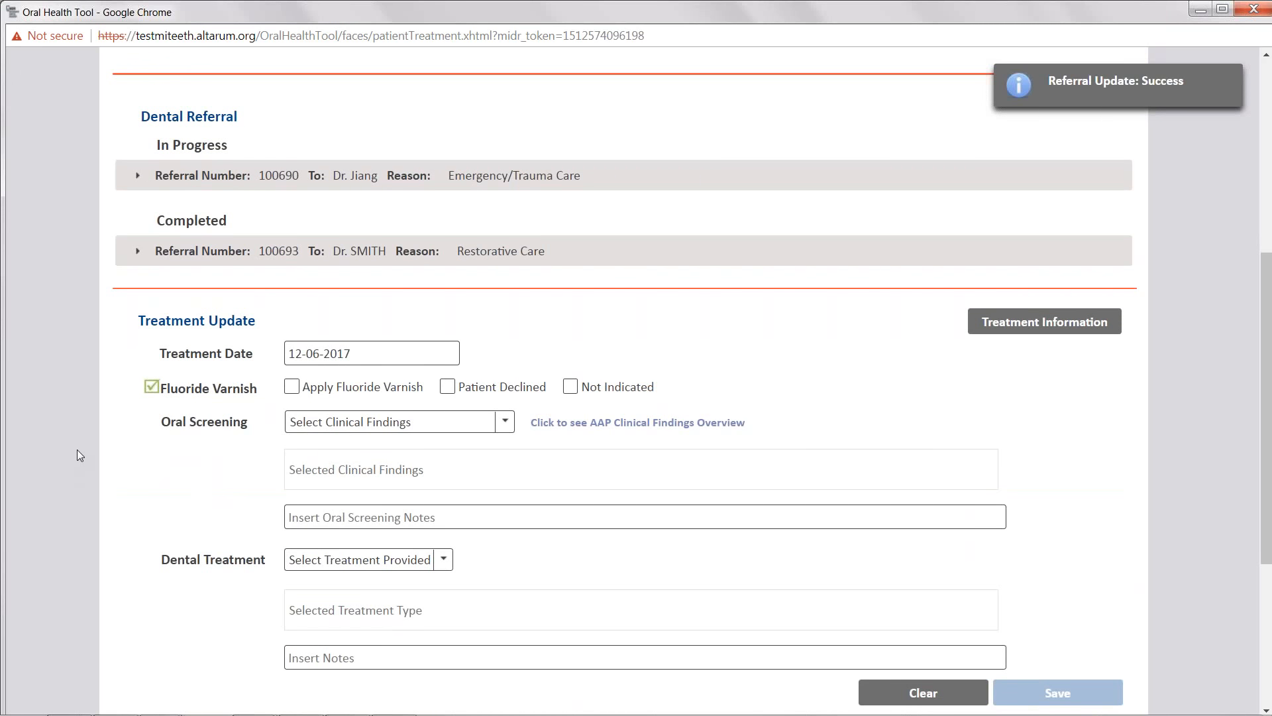
scroll(85, 456, "down", 1)
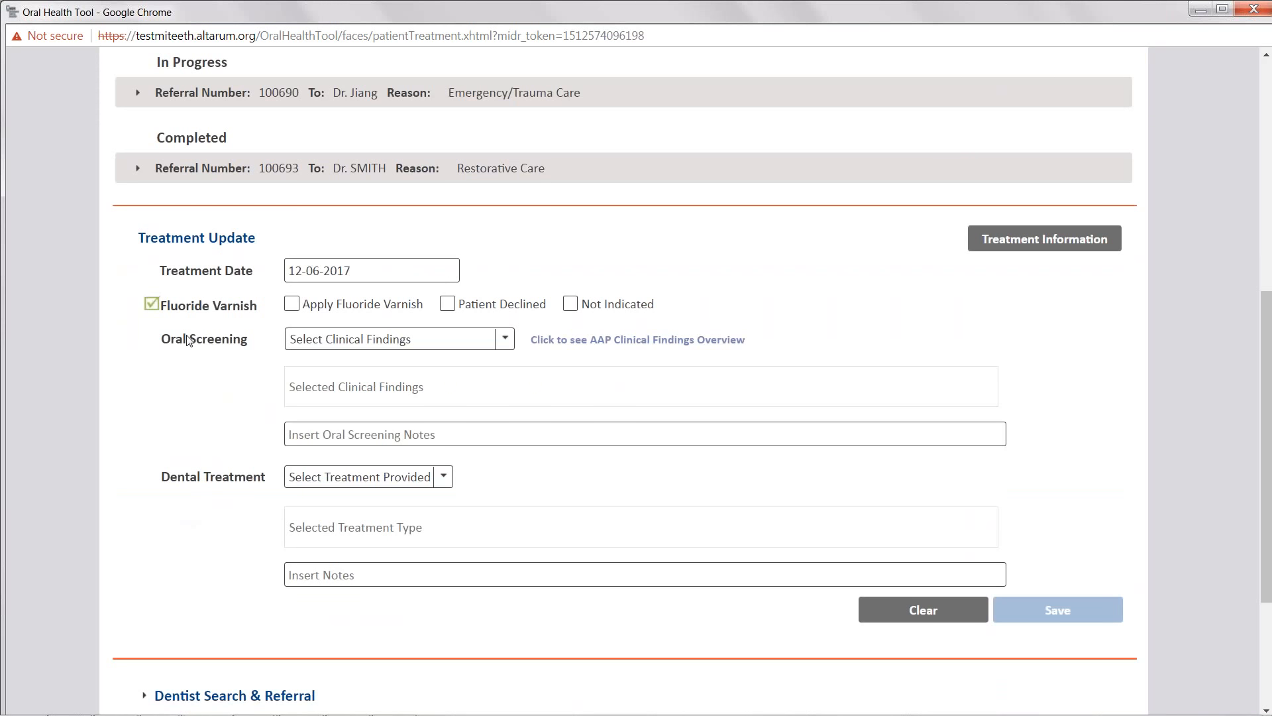
- Set the treatment date to 12-06-2017 and mark fluoride varnish as not indicated
left_click(351, 270)
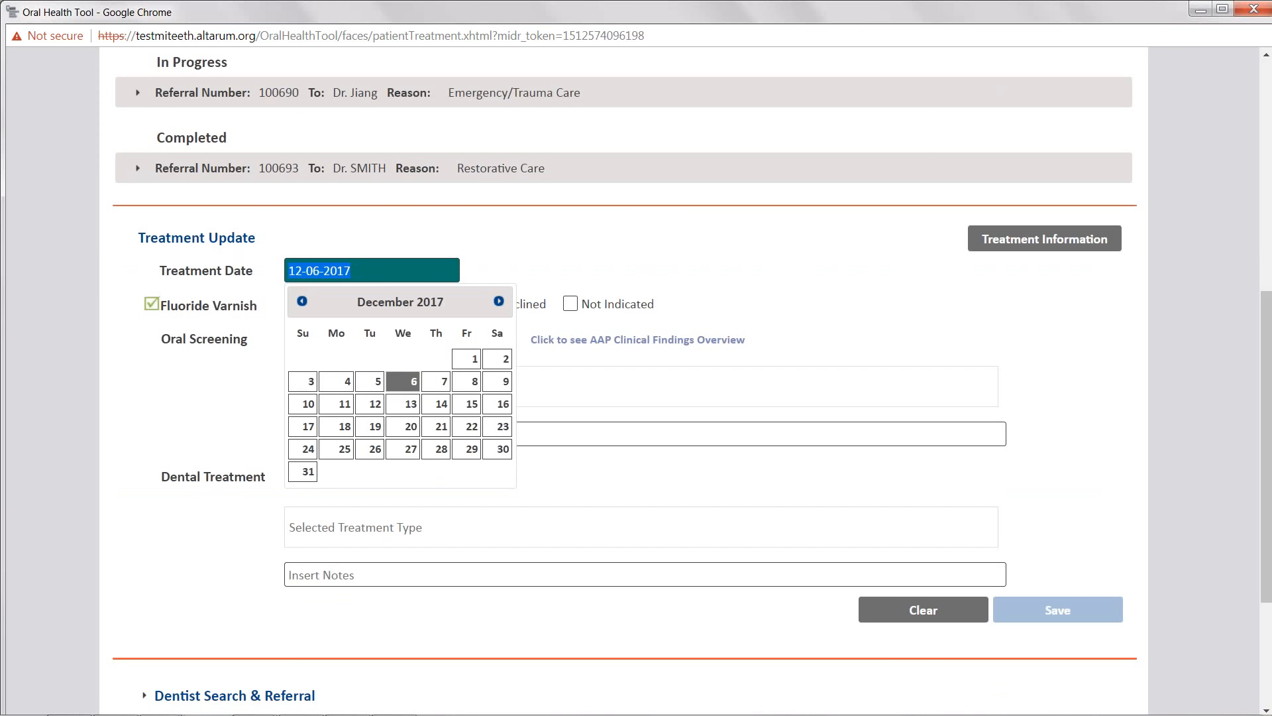
left_click(405, 387)
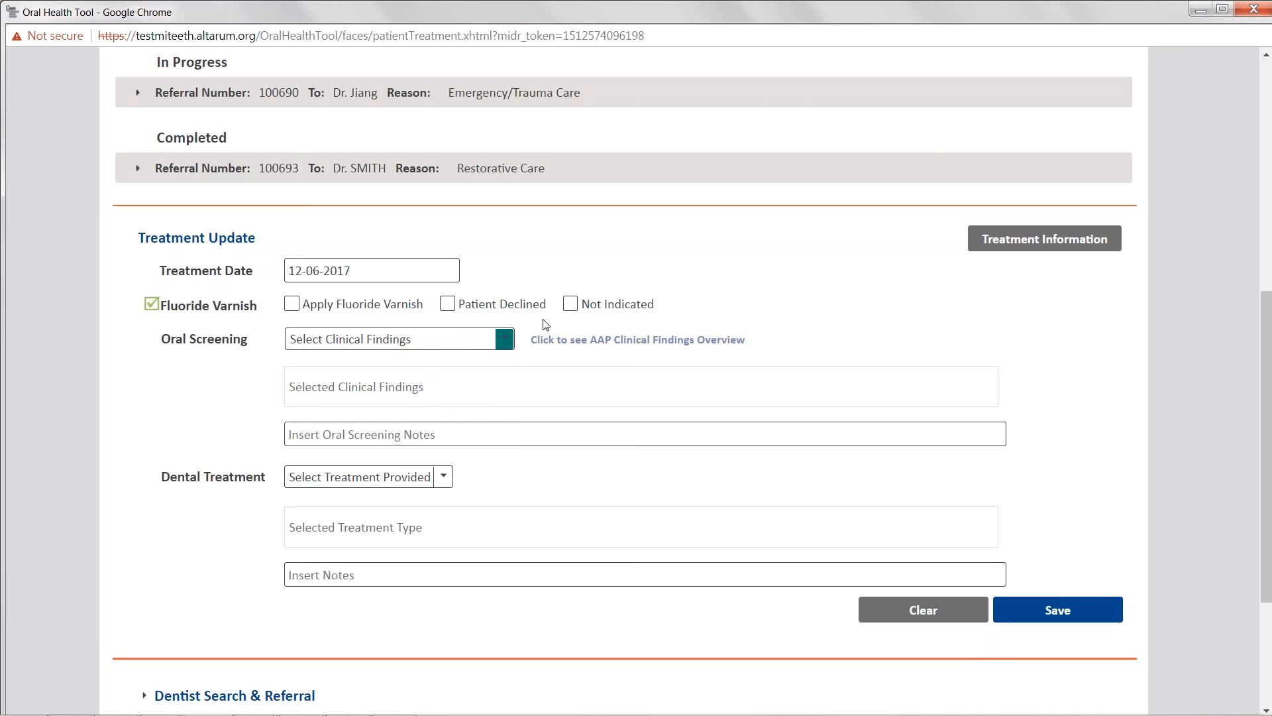
left_click(573, 310)
- Open the AAP Clinical Findings Overview document and read through it, then return to MiDR
left_click(595, 344)
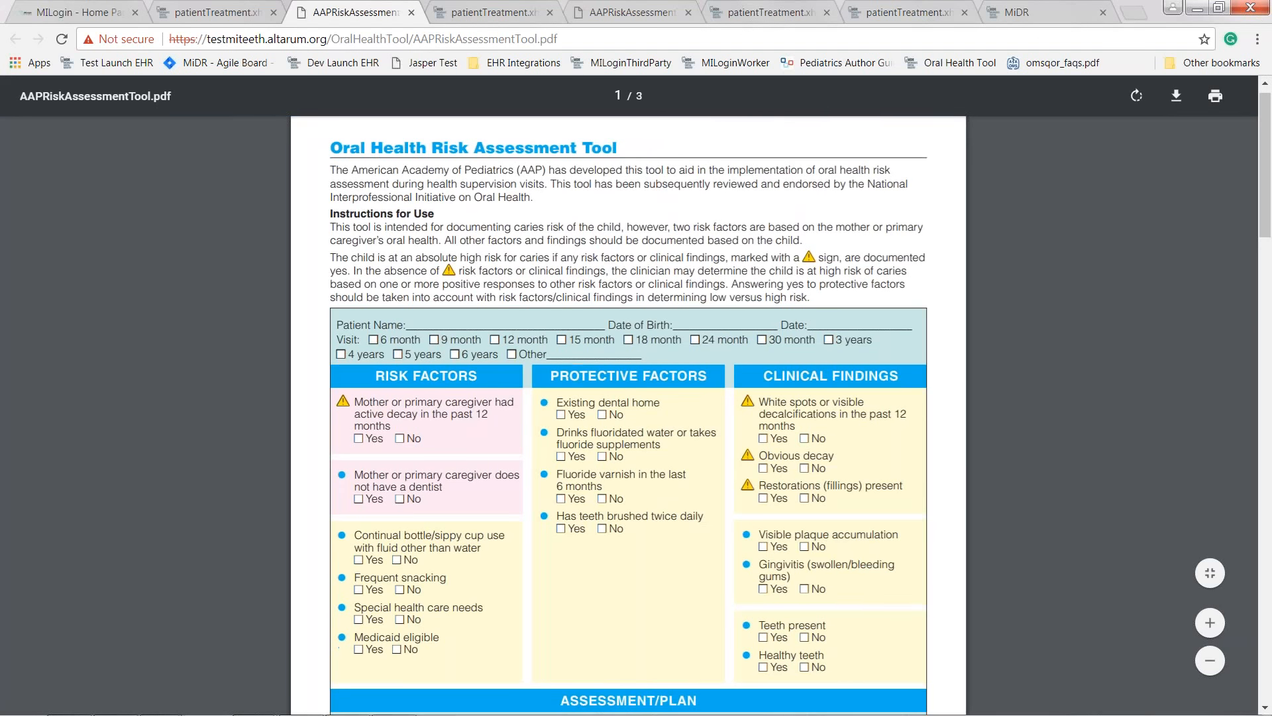
scroll(208, 288, "down", 15)
scroll(212, 285, "down", 10)
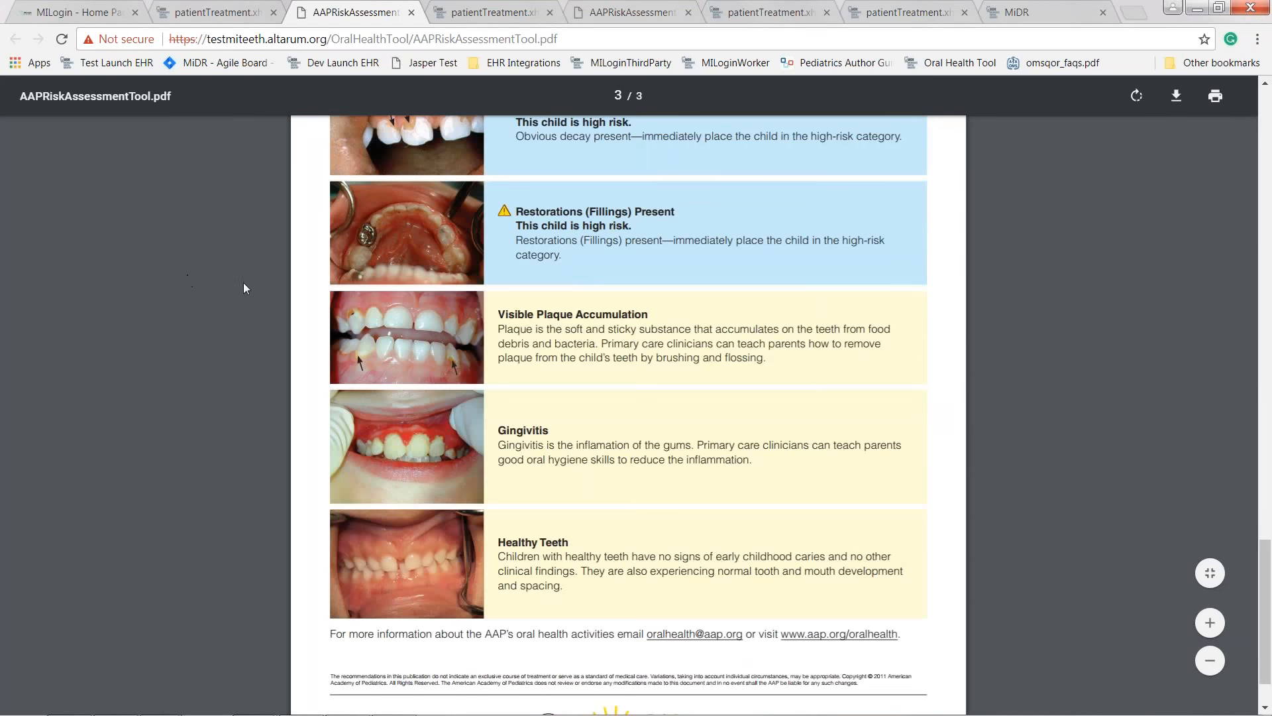
scroll(331, 358, "up", 1)
key("alt+Tab")
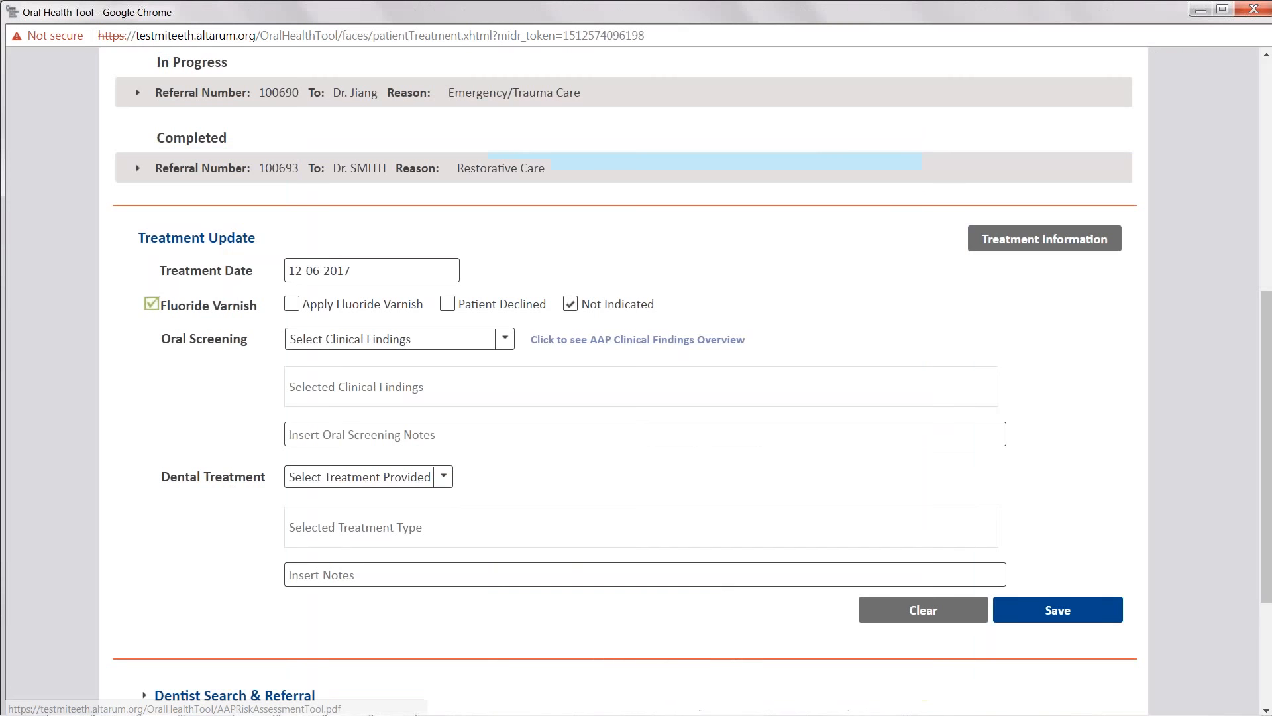
- Record Preventive Care and Restorative Care as the dental treatment provided and save the treatment update
left_click(391, 481)
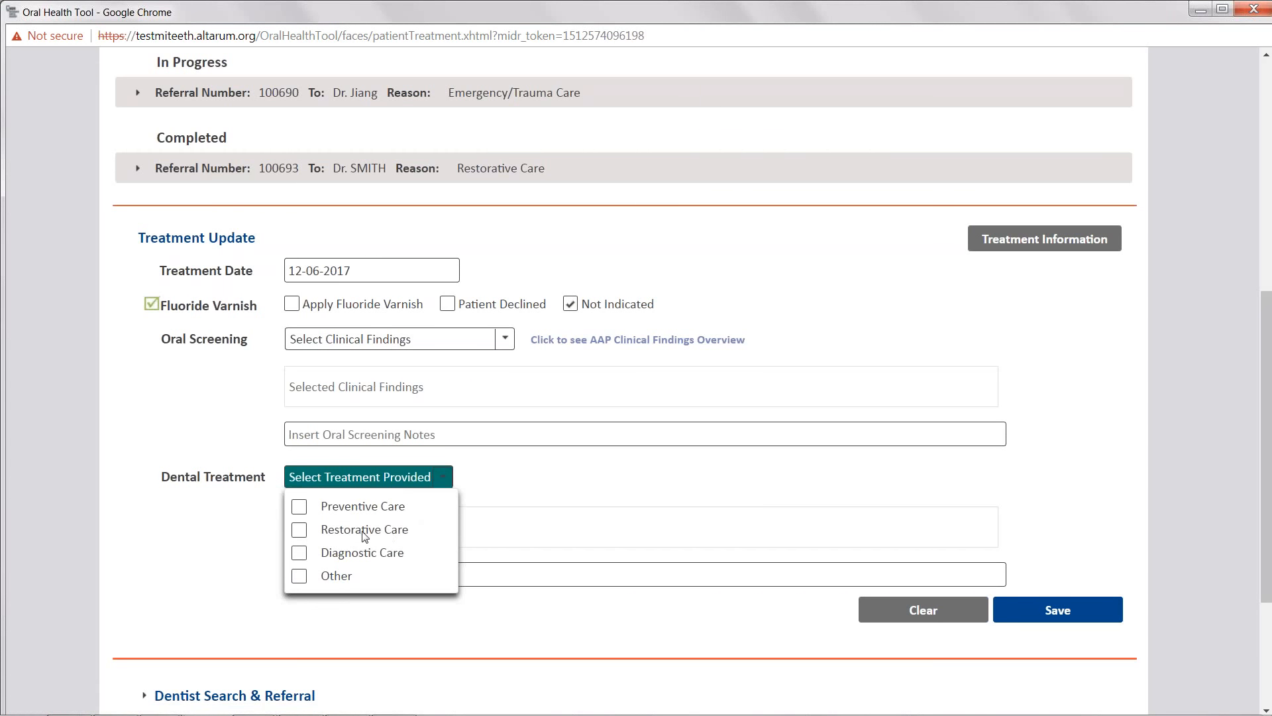
left_click(299, 530)
left_click(299, 507)
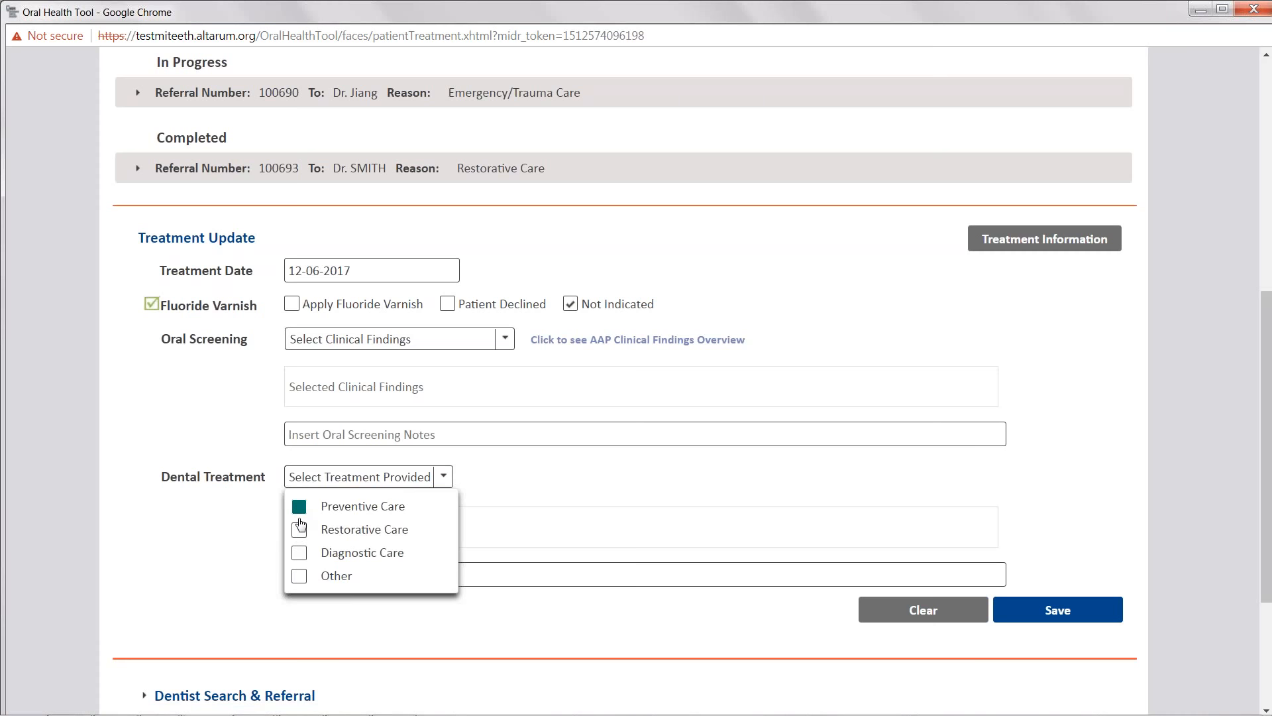
left_click(539, 619)
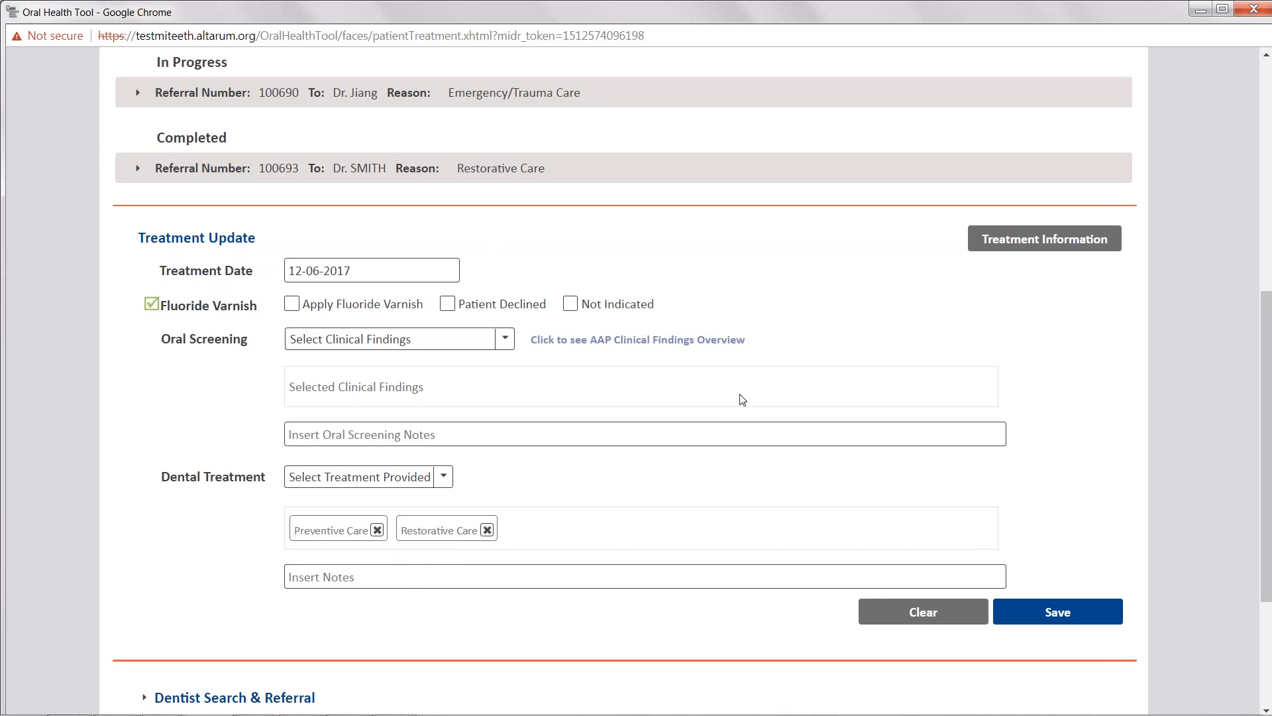
left_click(1063, 609)
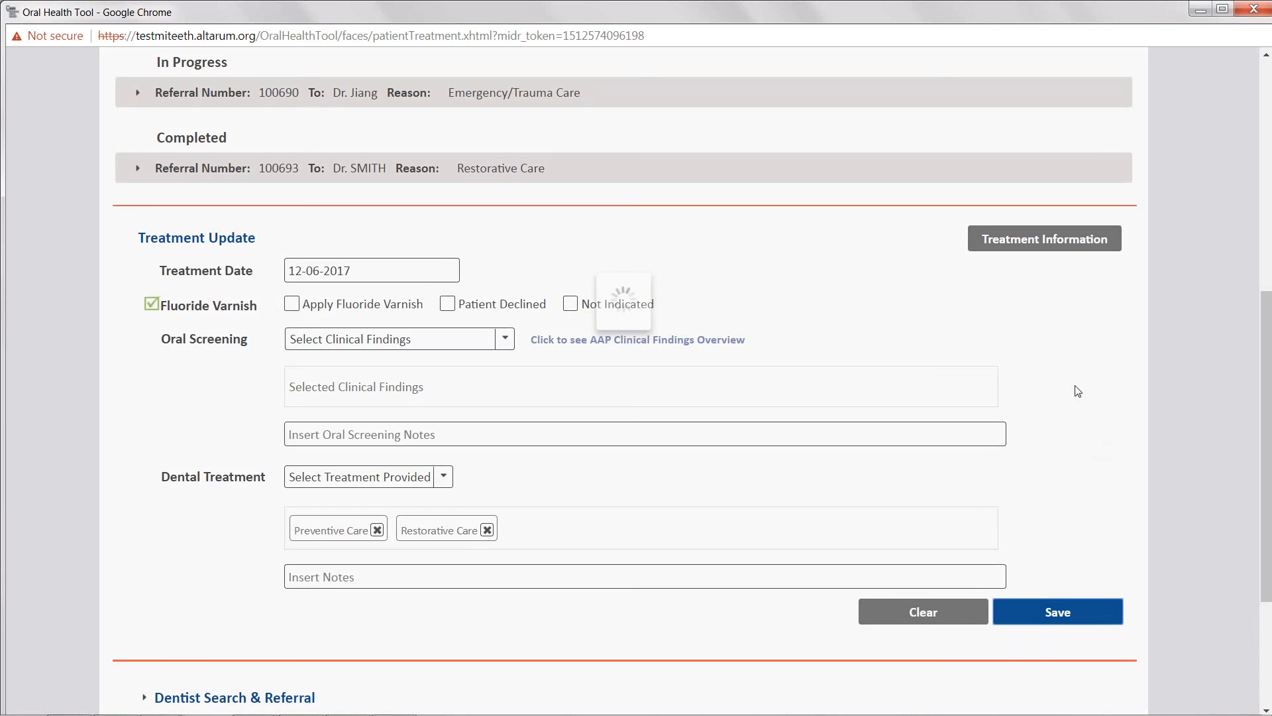
- Open the patient's treatment information history and review its entries
left_click(1040, 238)
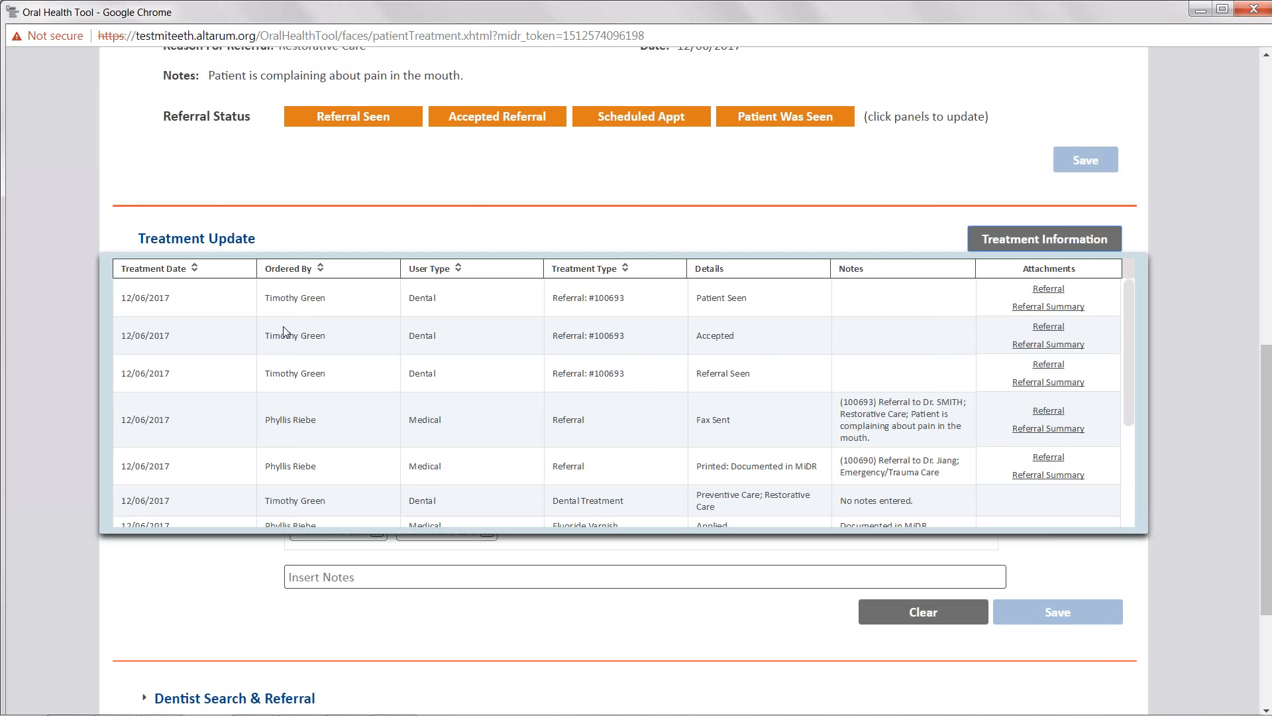
scroll(206, 352, "down", 1)
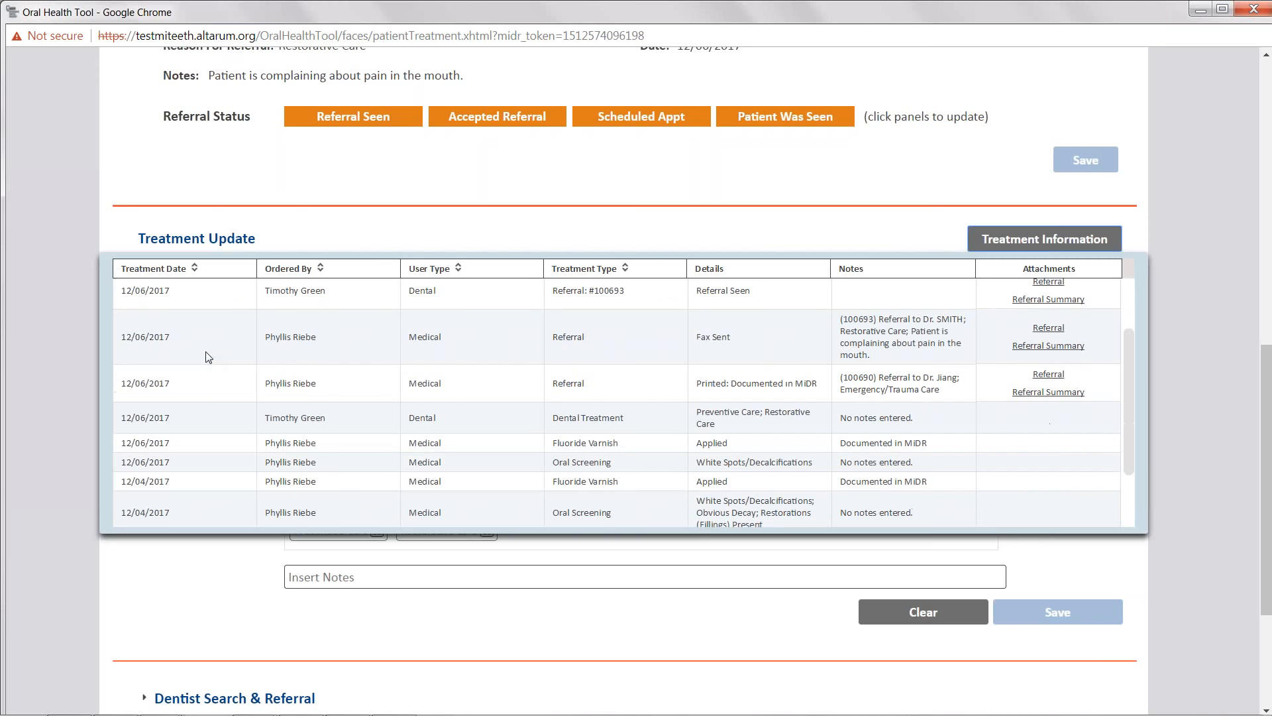
scroll(250, 378, "down", 1)
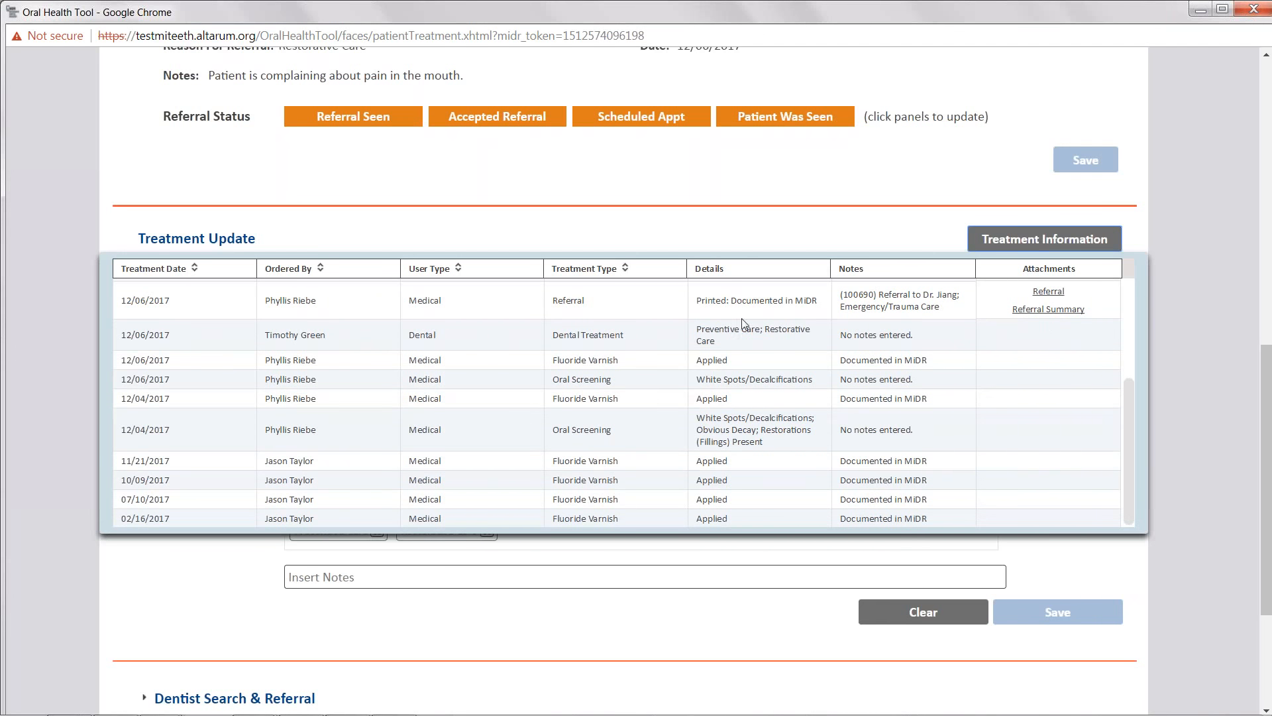
left_click(813, 231)
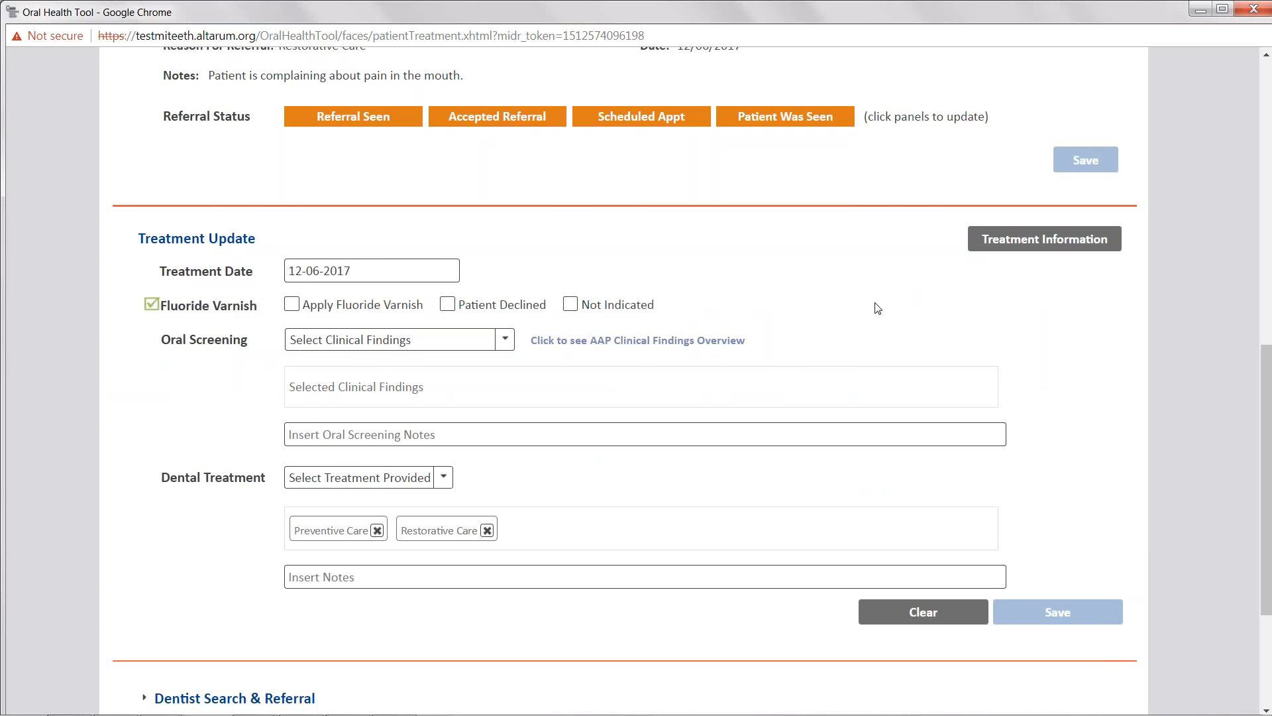
- Expand the Dentist Search & Referral section and review its search fields and specialty options
scroll(878, 308, "down", 3)
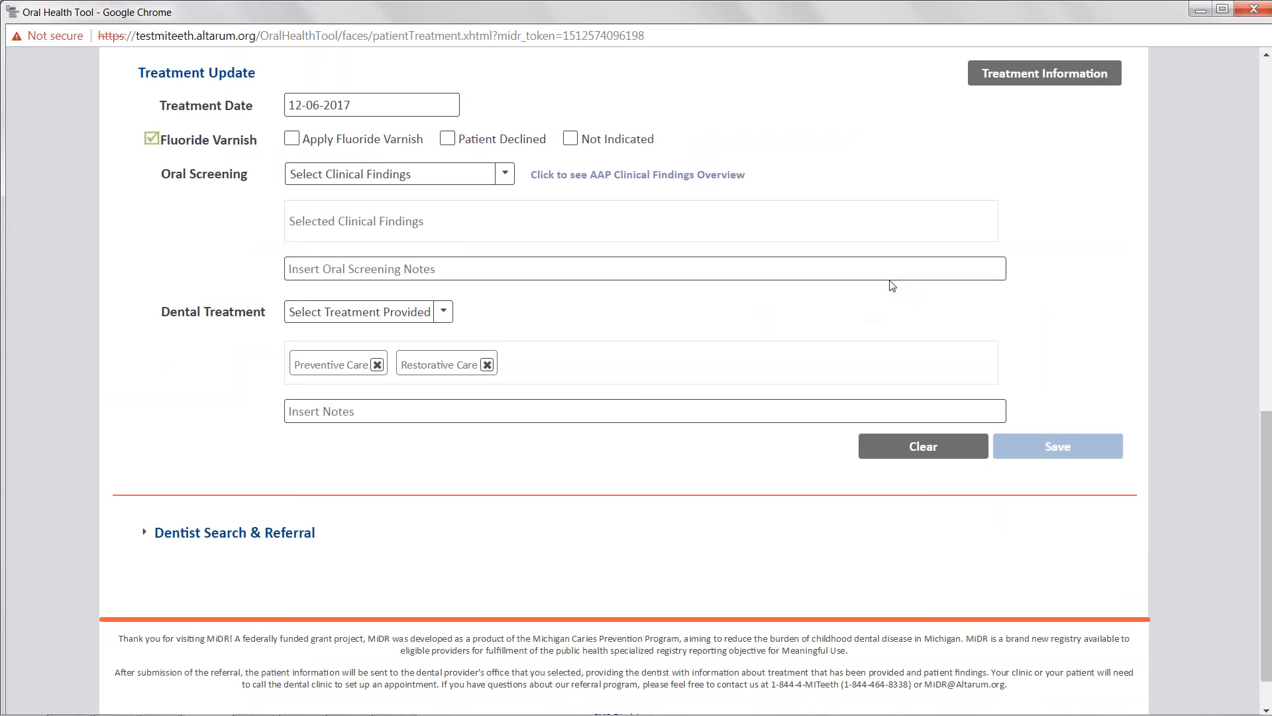
scroll(866, 309, "up", 3)
scroll(694, 160, "up", 1)
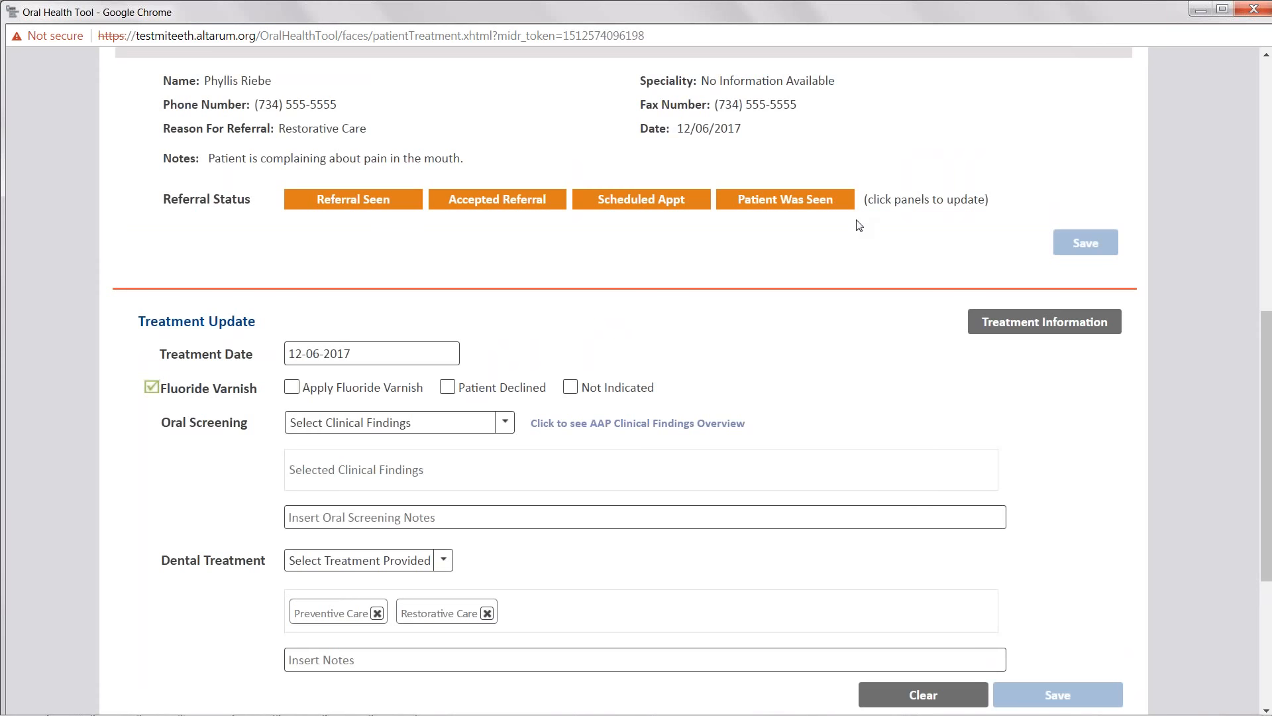
scroll(323, 294, "down", 3)
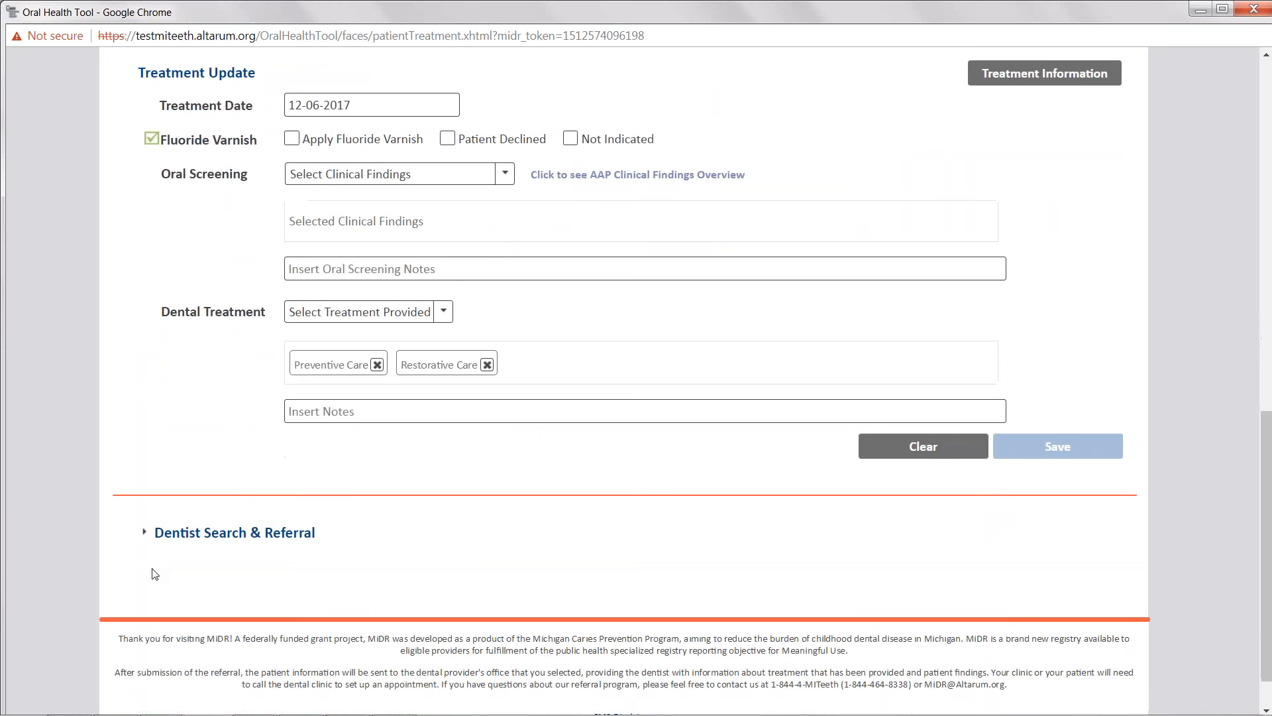
left_click(147, 533)
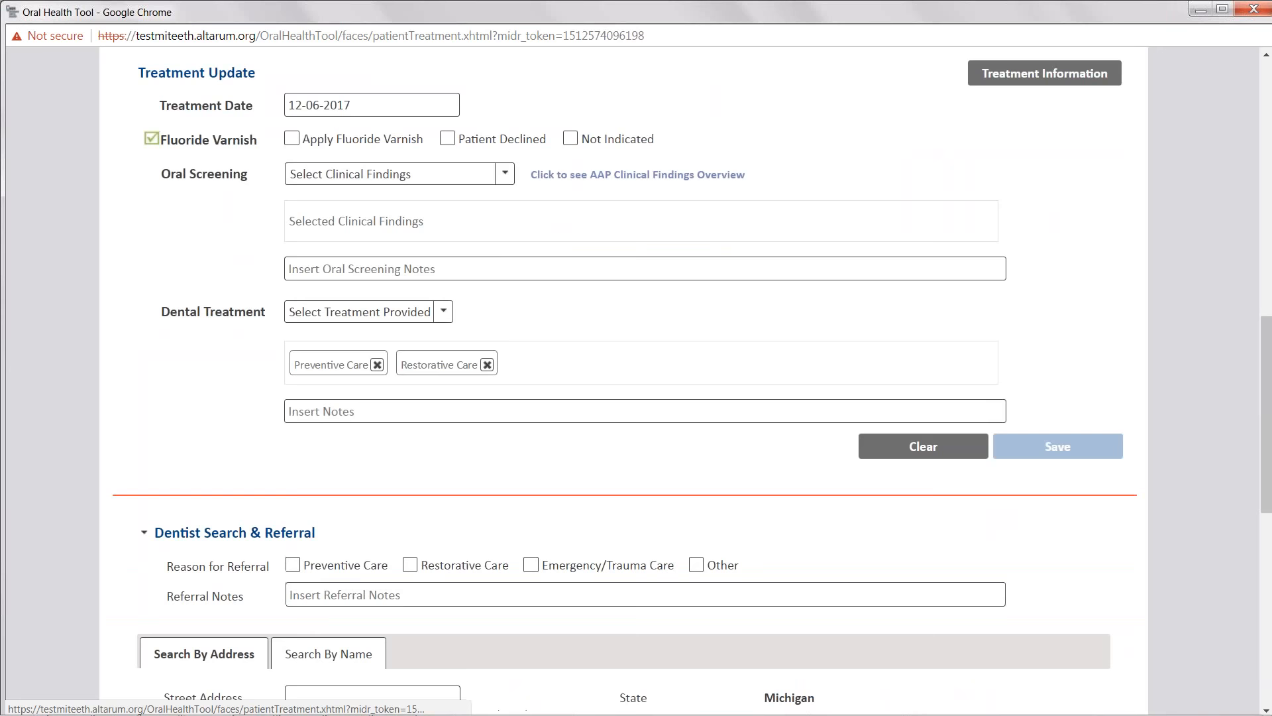
scroll(67, 437, "down", 5)
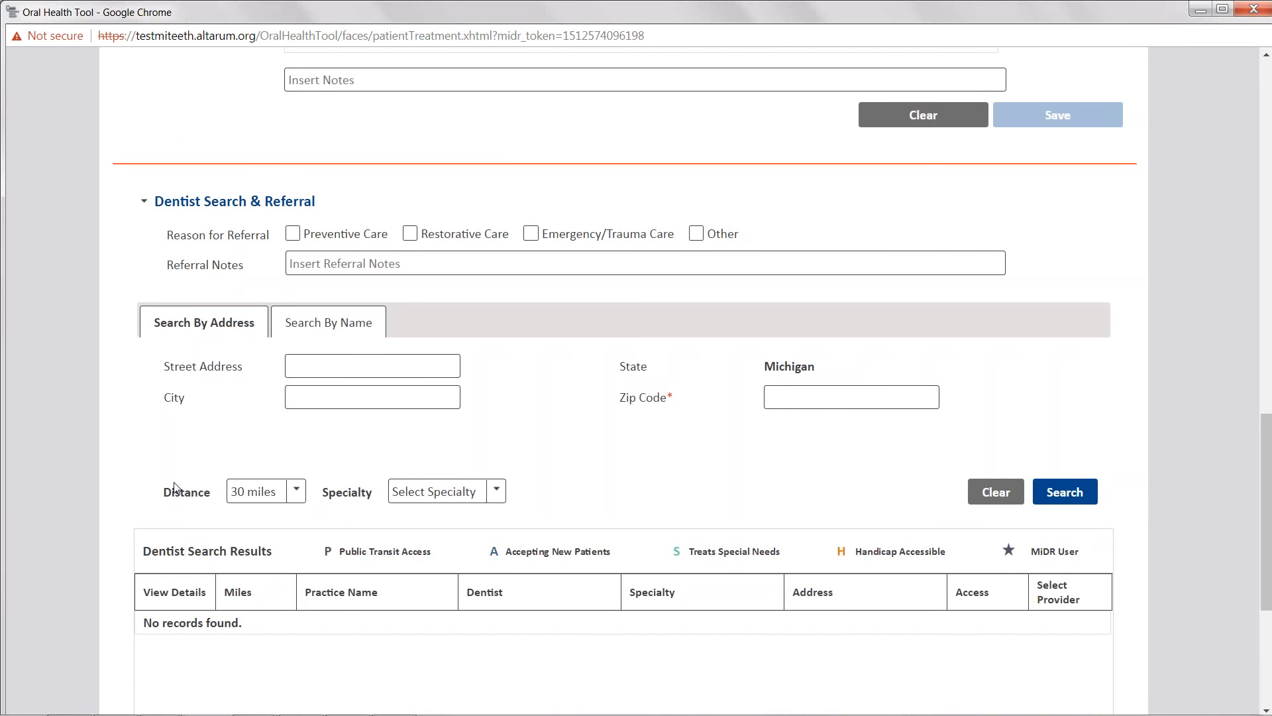
left_click(425, 493)
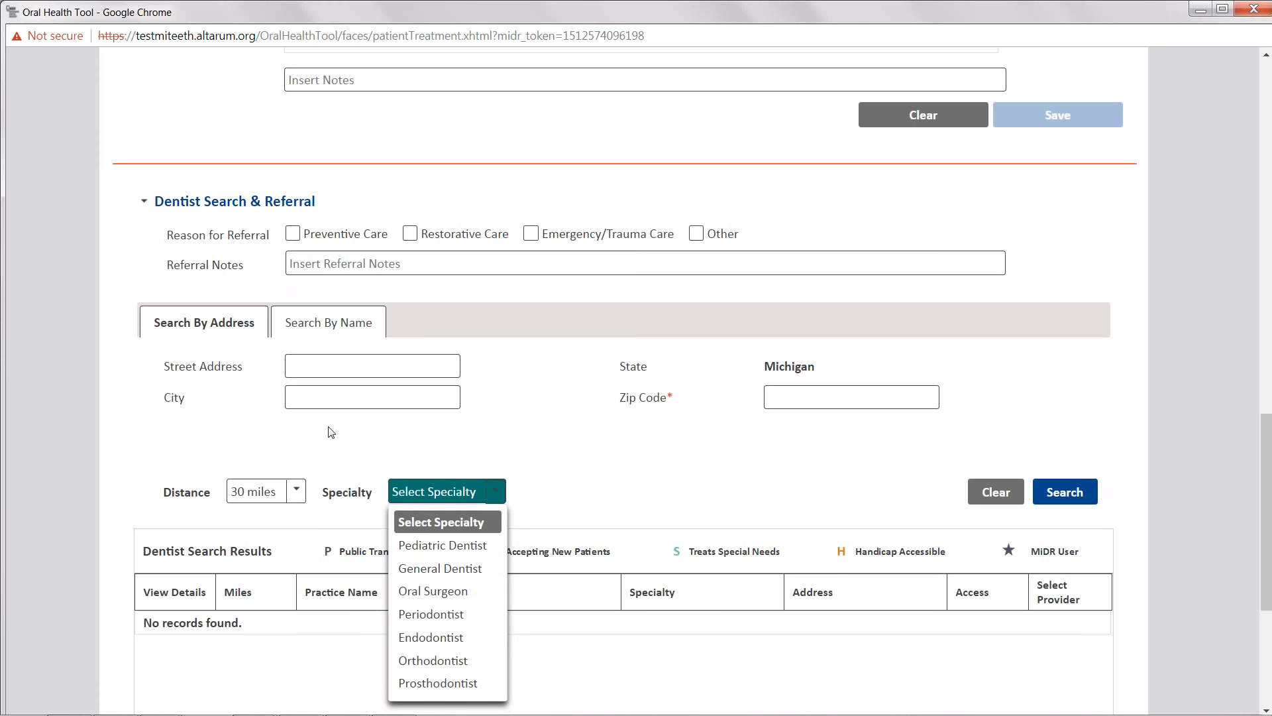
left_click(296, 385)
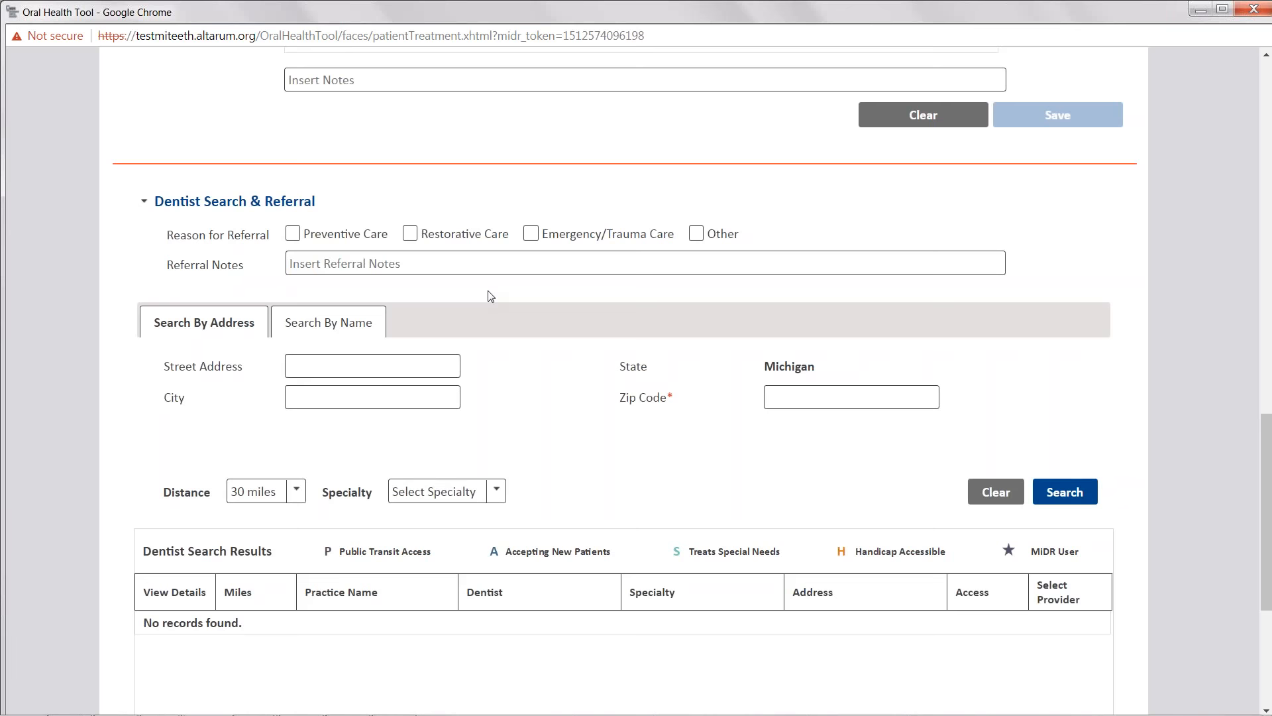
scroll(501, 289, "up", 3)
scroll(501, 289, "up", 10)
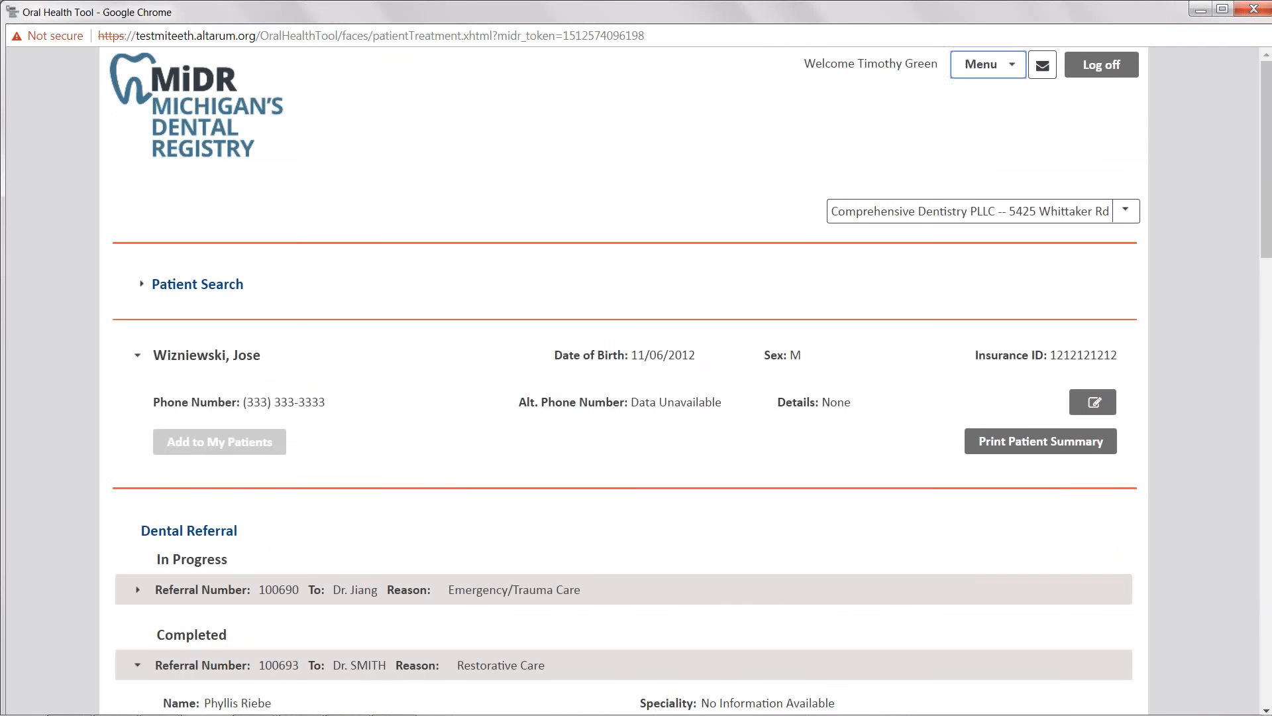
- Open the MiDR Dashboard from the menu
left_click(981, 64)
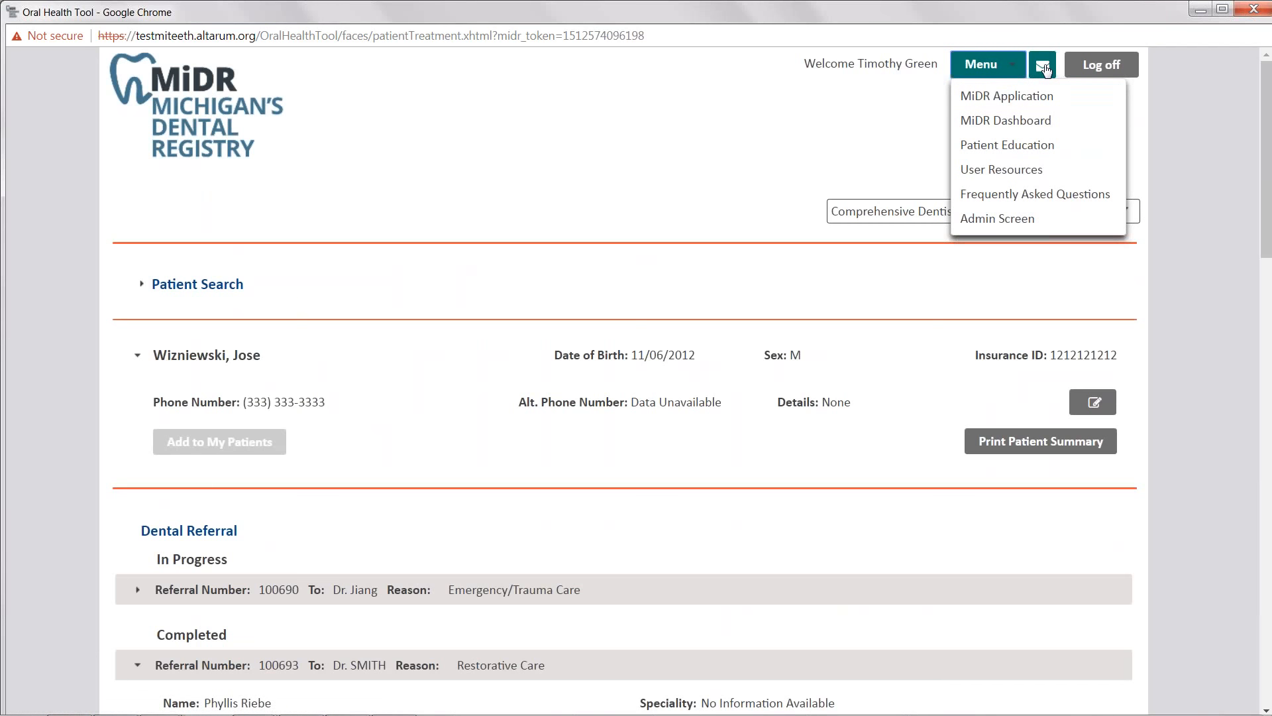
left_click(1046, 70)
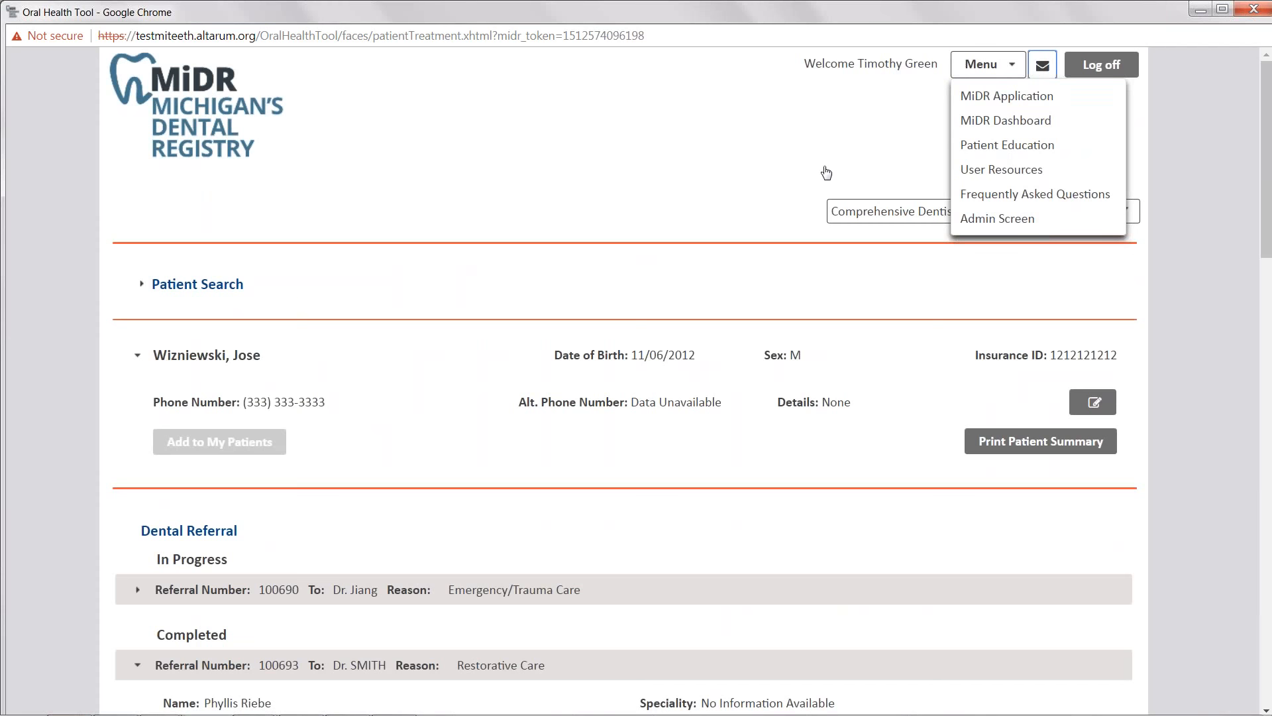
left_click(712, 187)
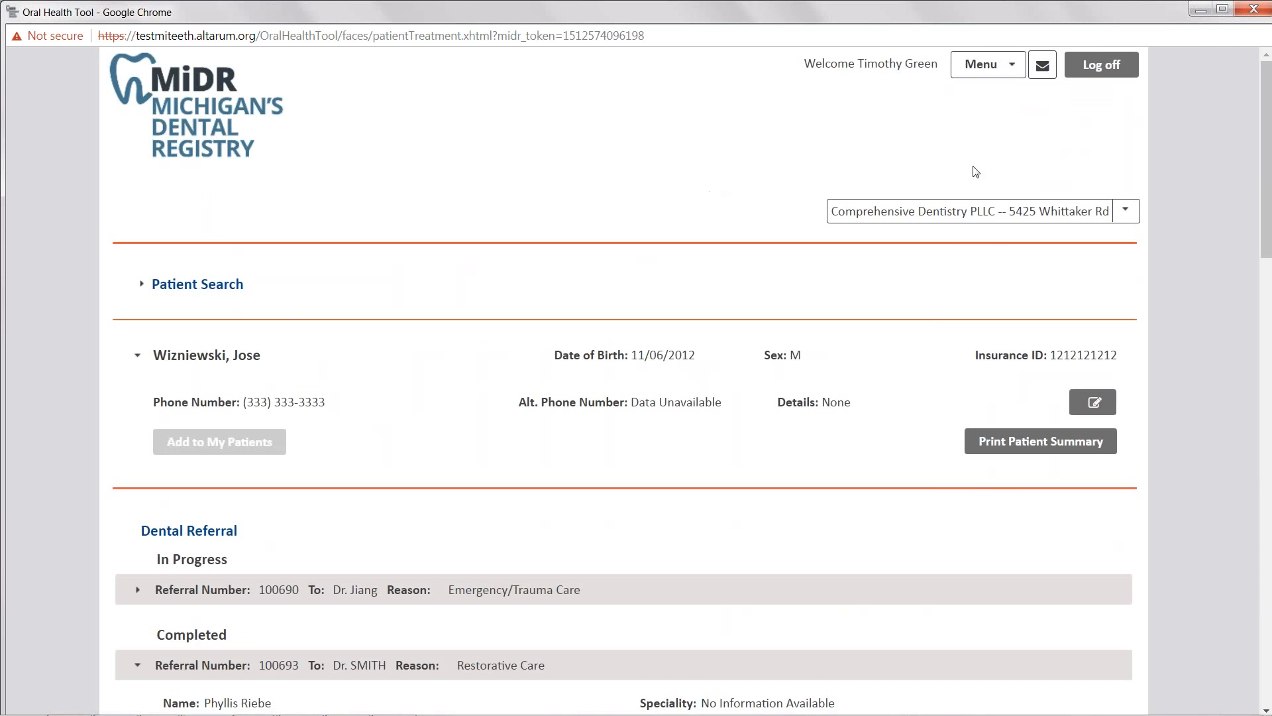
left_click(1042, 66)
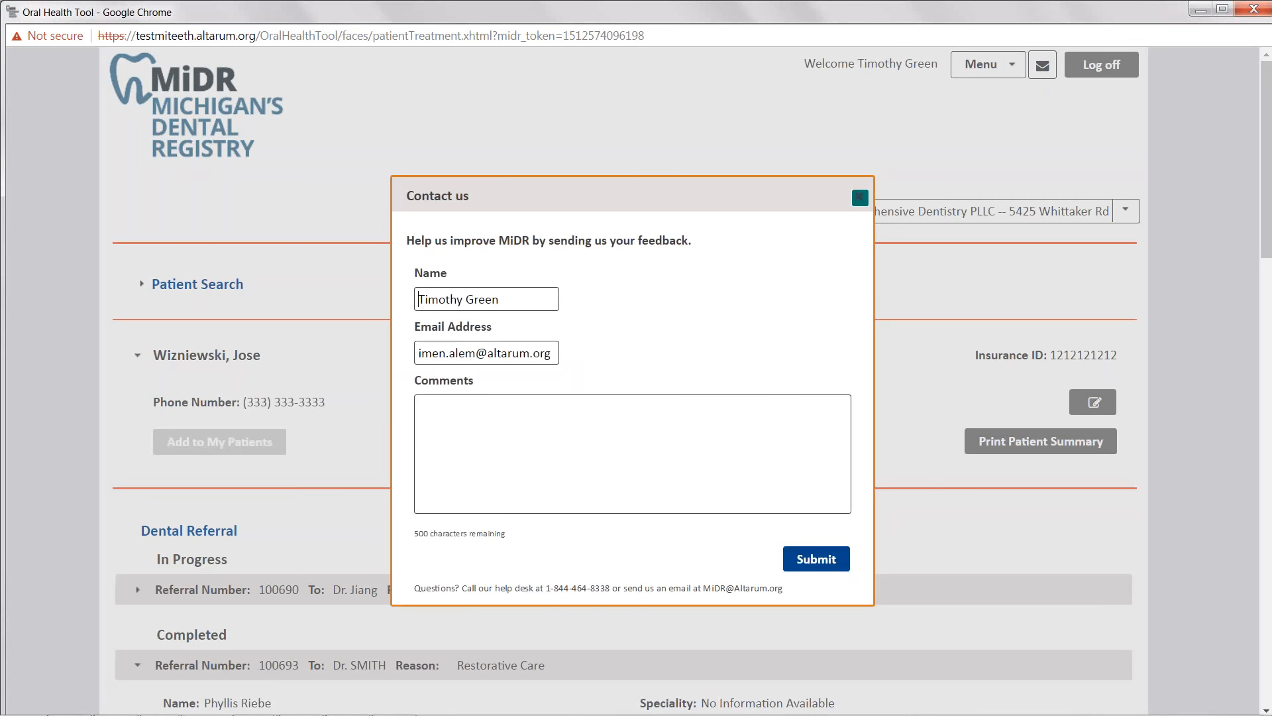
left_click(860, 197)
left_click(987, 65)
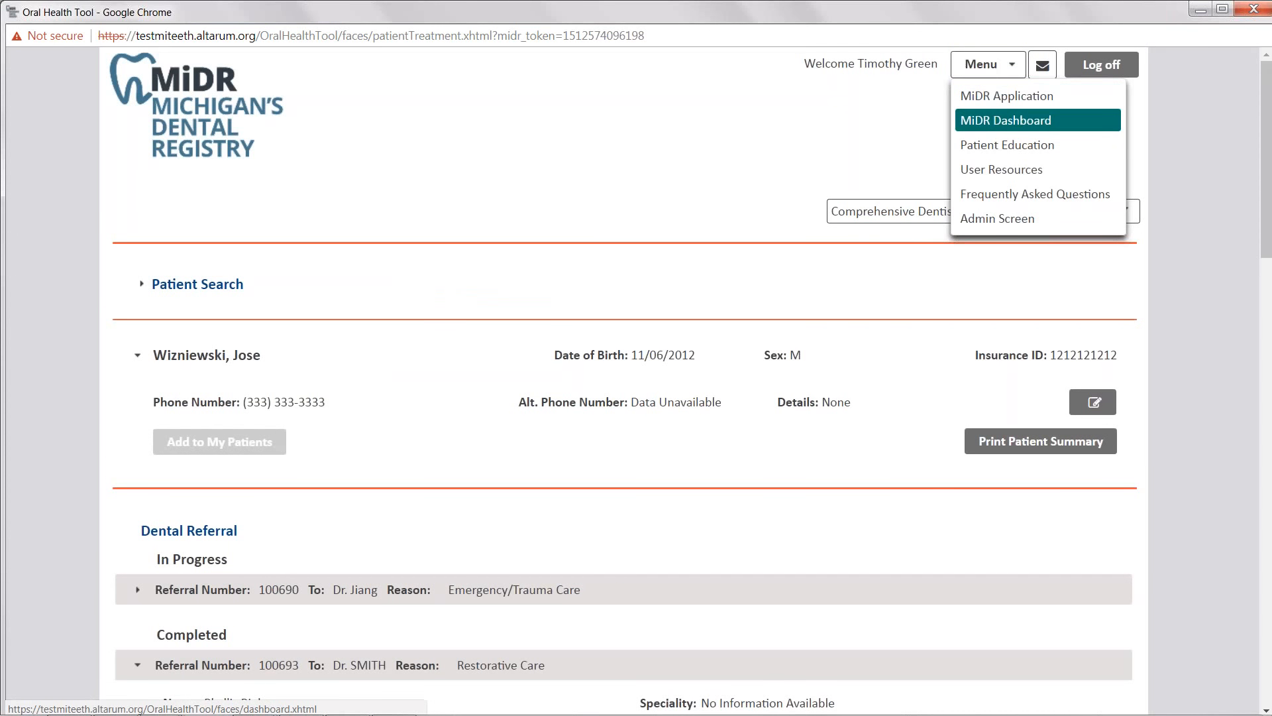
left_click(987, 120)
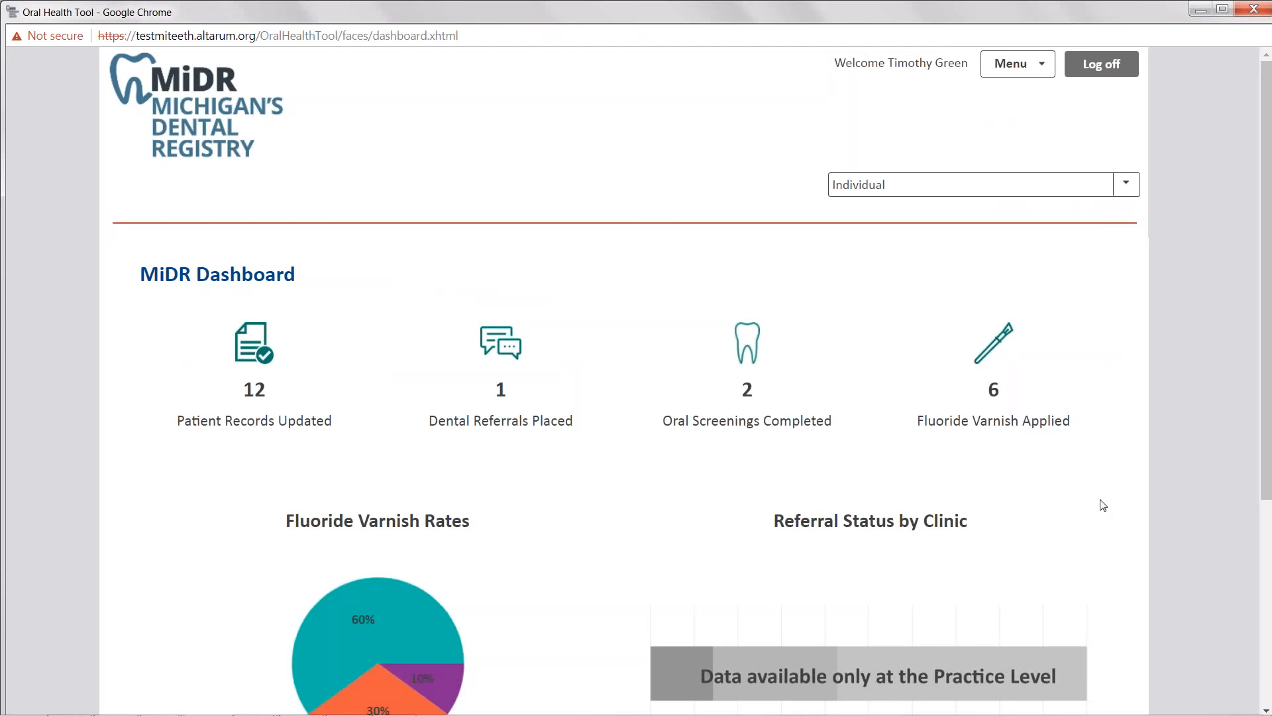
- Switch the dashboard view to the Comprehensive Dentistry PLLC -- 5425 Whittaker Rd practice
scroll(1164, 457, "down", 1)
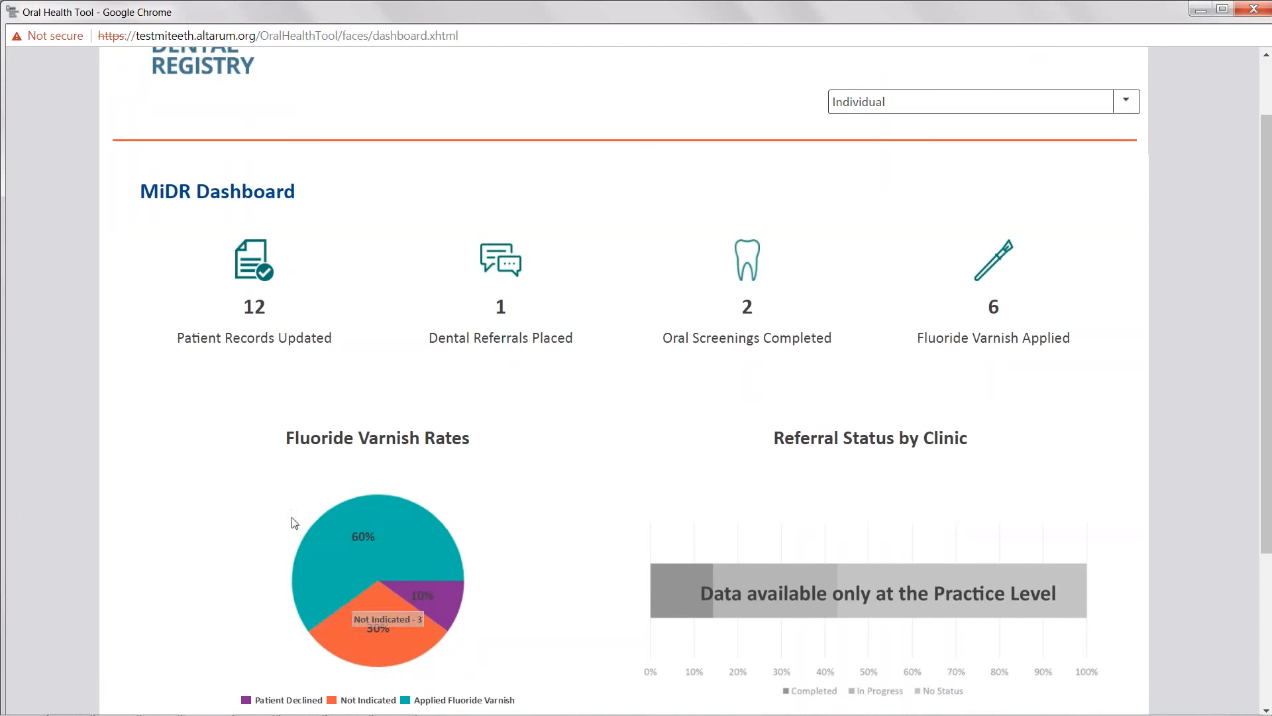
scroll(707, 424, "down", 1)
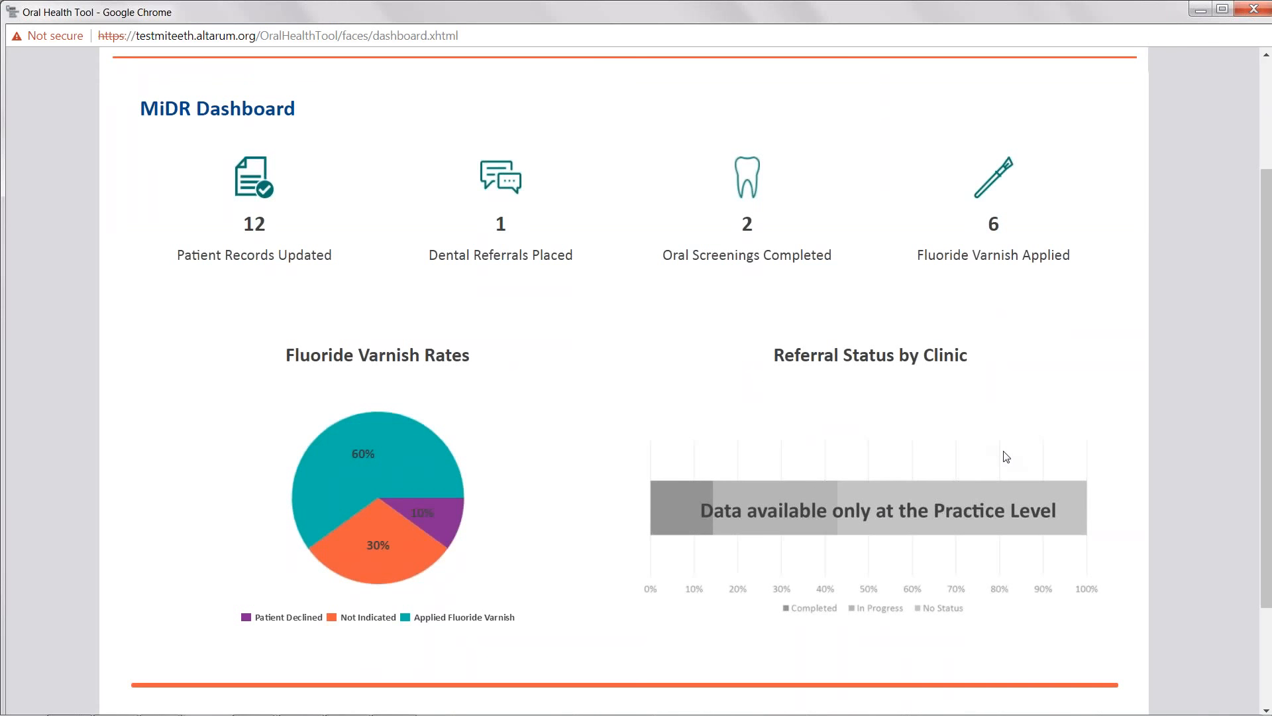
scroll(999, 141, "up", 1)
left_click(1000, 103)
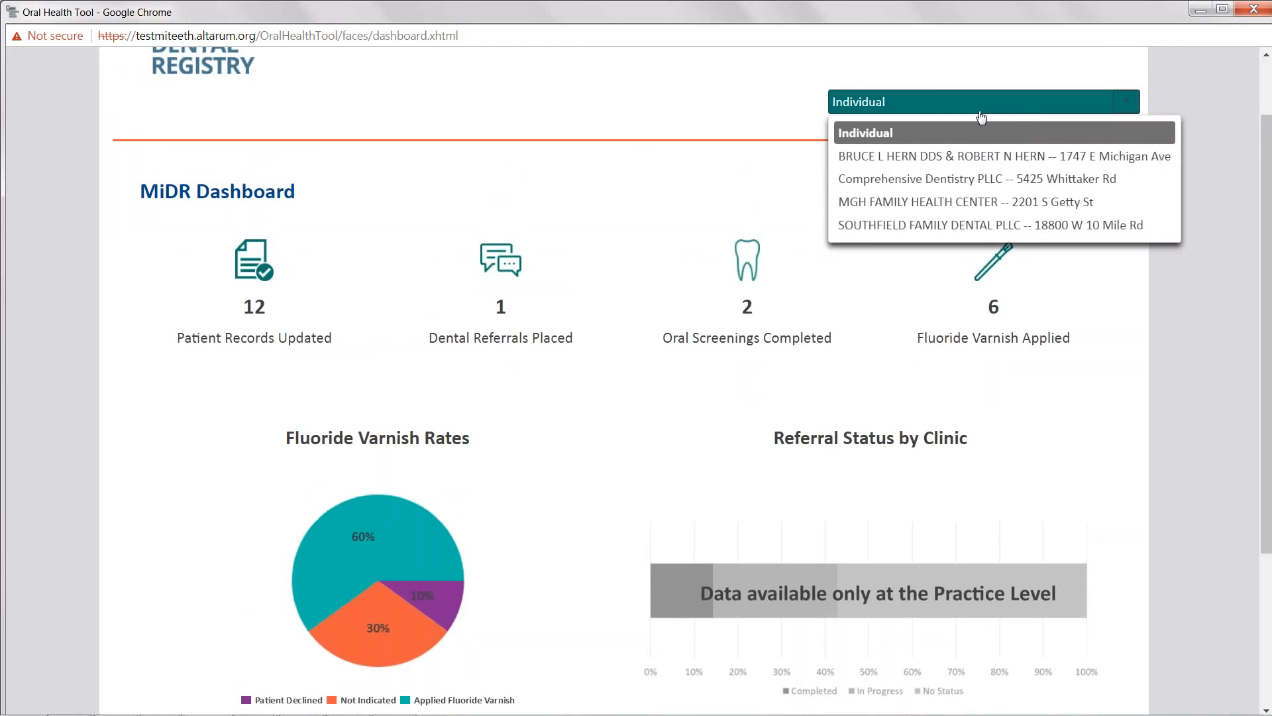
left_click(969, 174)
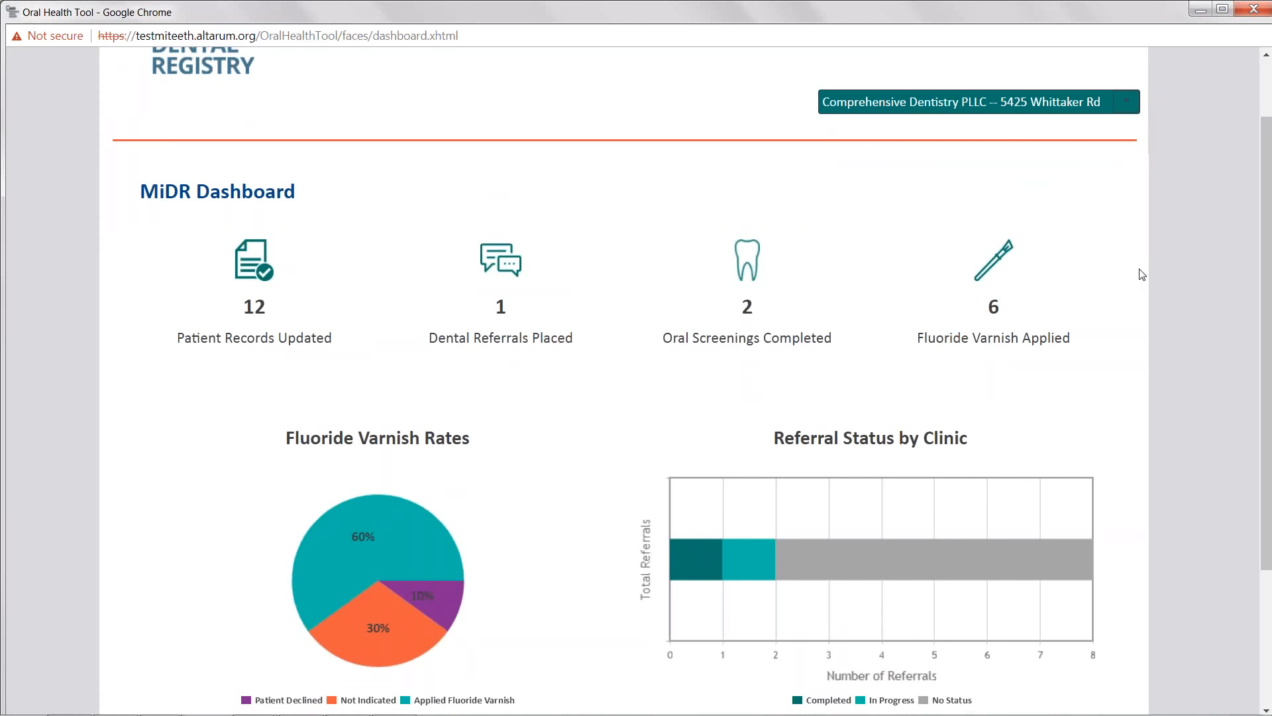